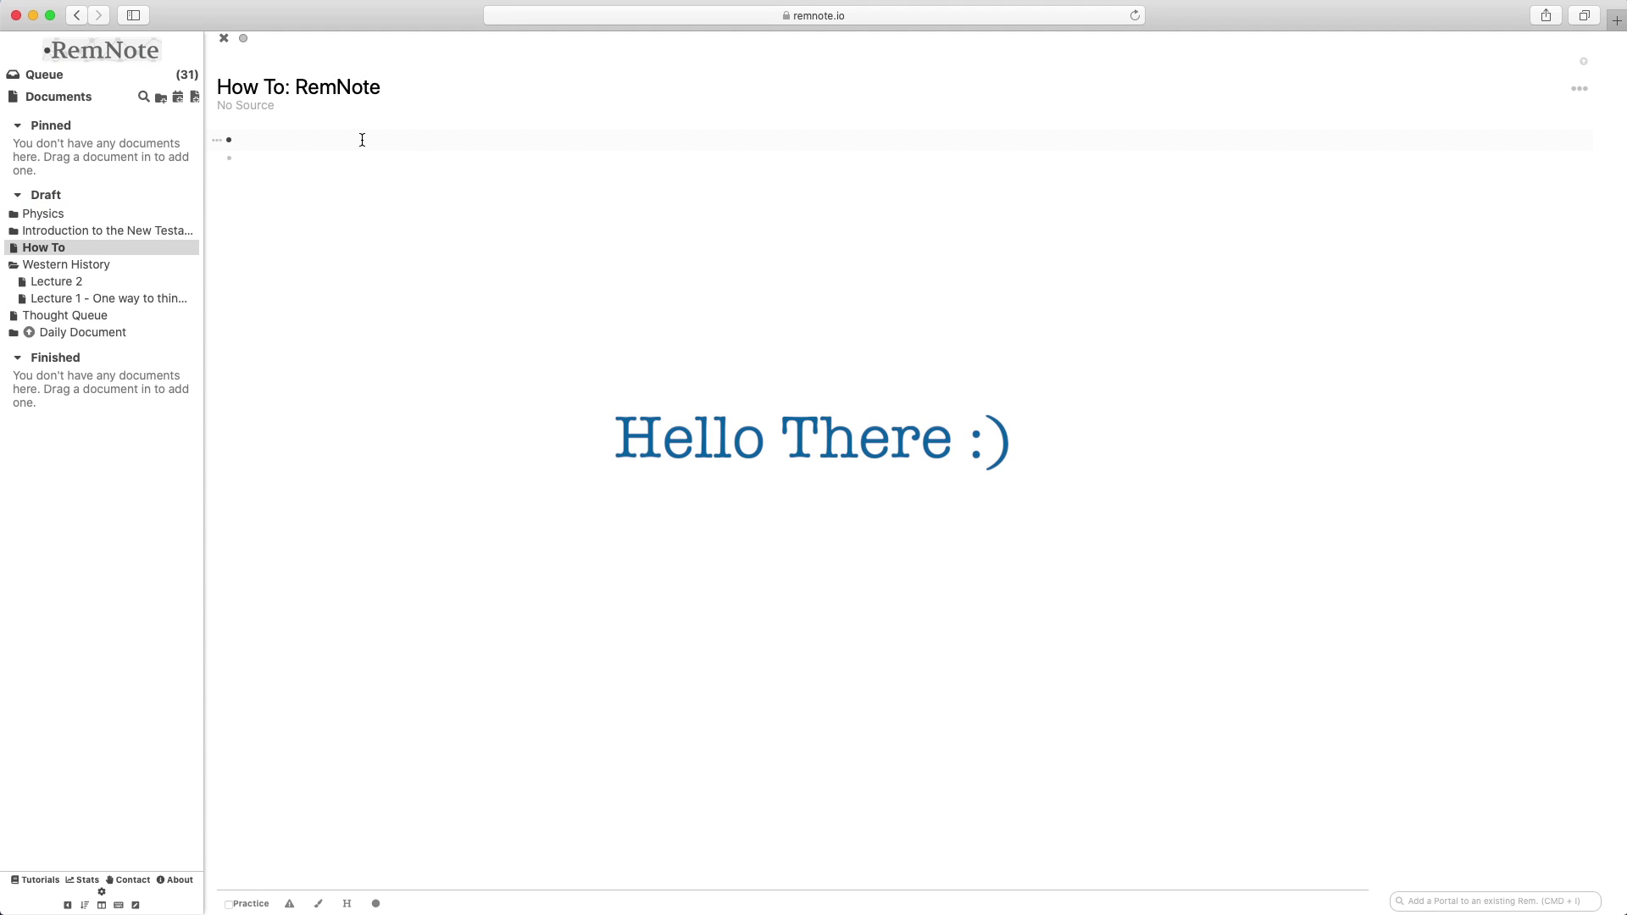
- Browse the Spaced Repetition Overview and Using Spaced Repetition Queues tutorials
{"action": "left_click", "coordinate": [362, 140]}
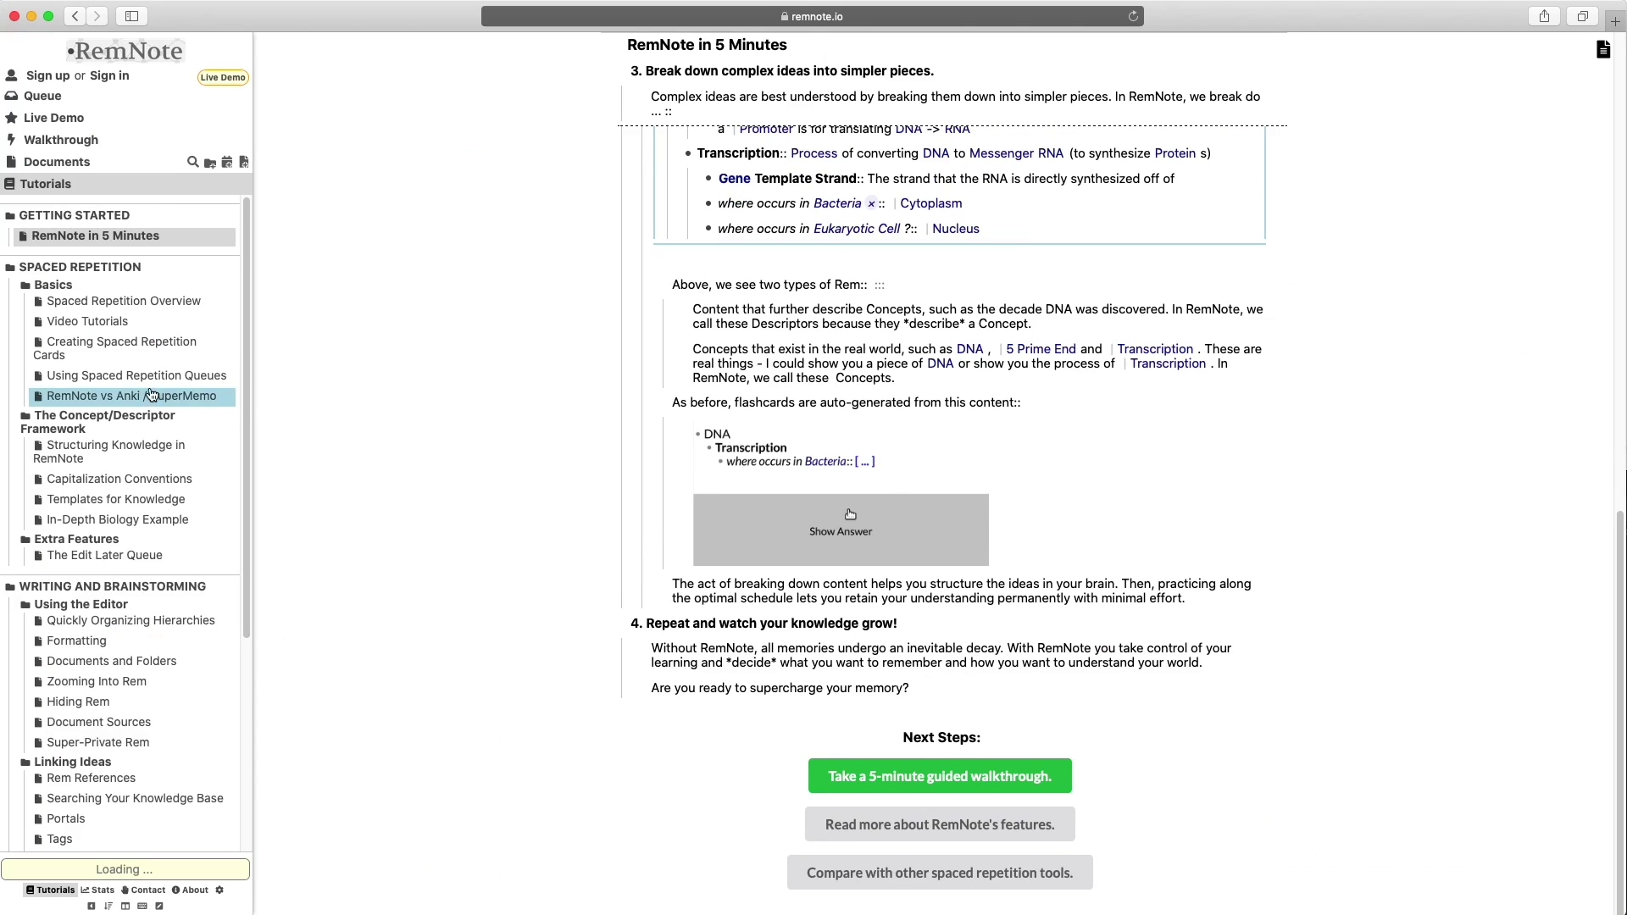
{"action": "left_click", "coordinate": [165, 305]}
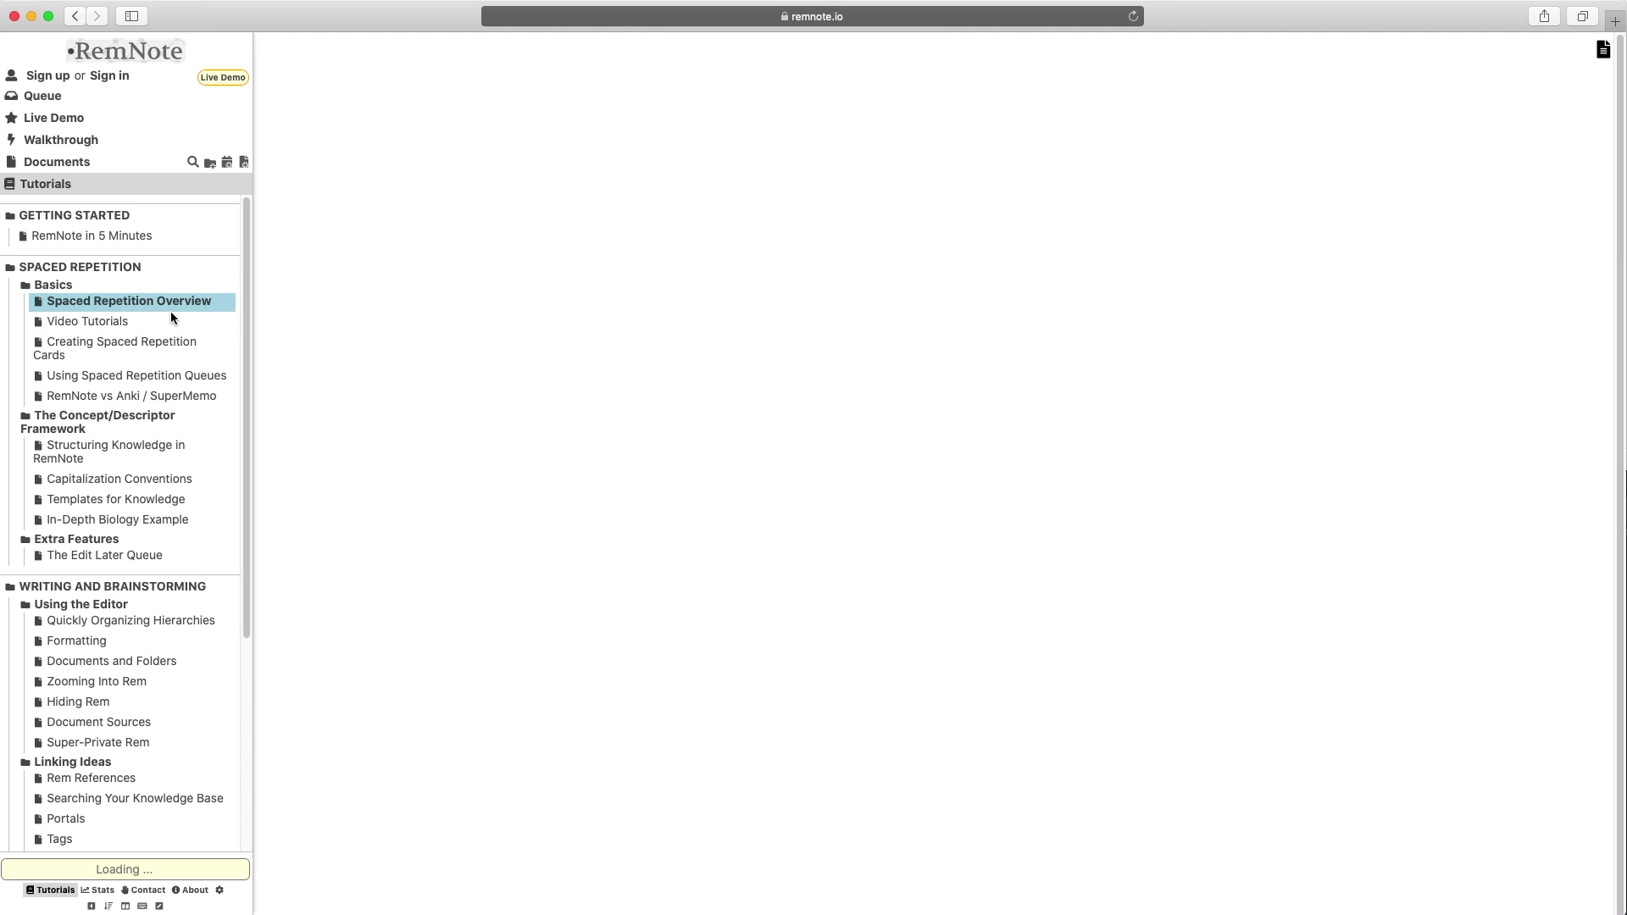
{"action": "scroll", "coordinate": [716, 489], "scroll_direction": "down", "scroll_amount": 20}
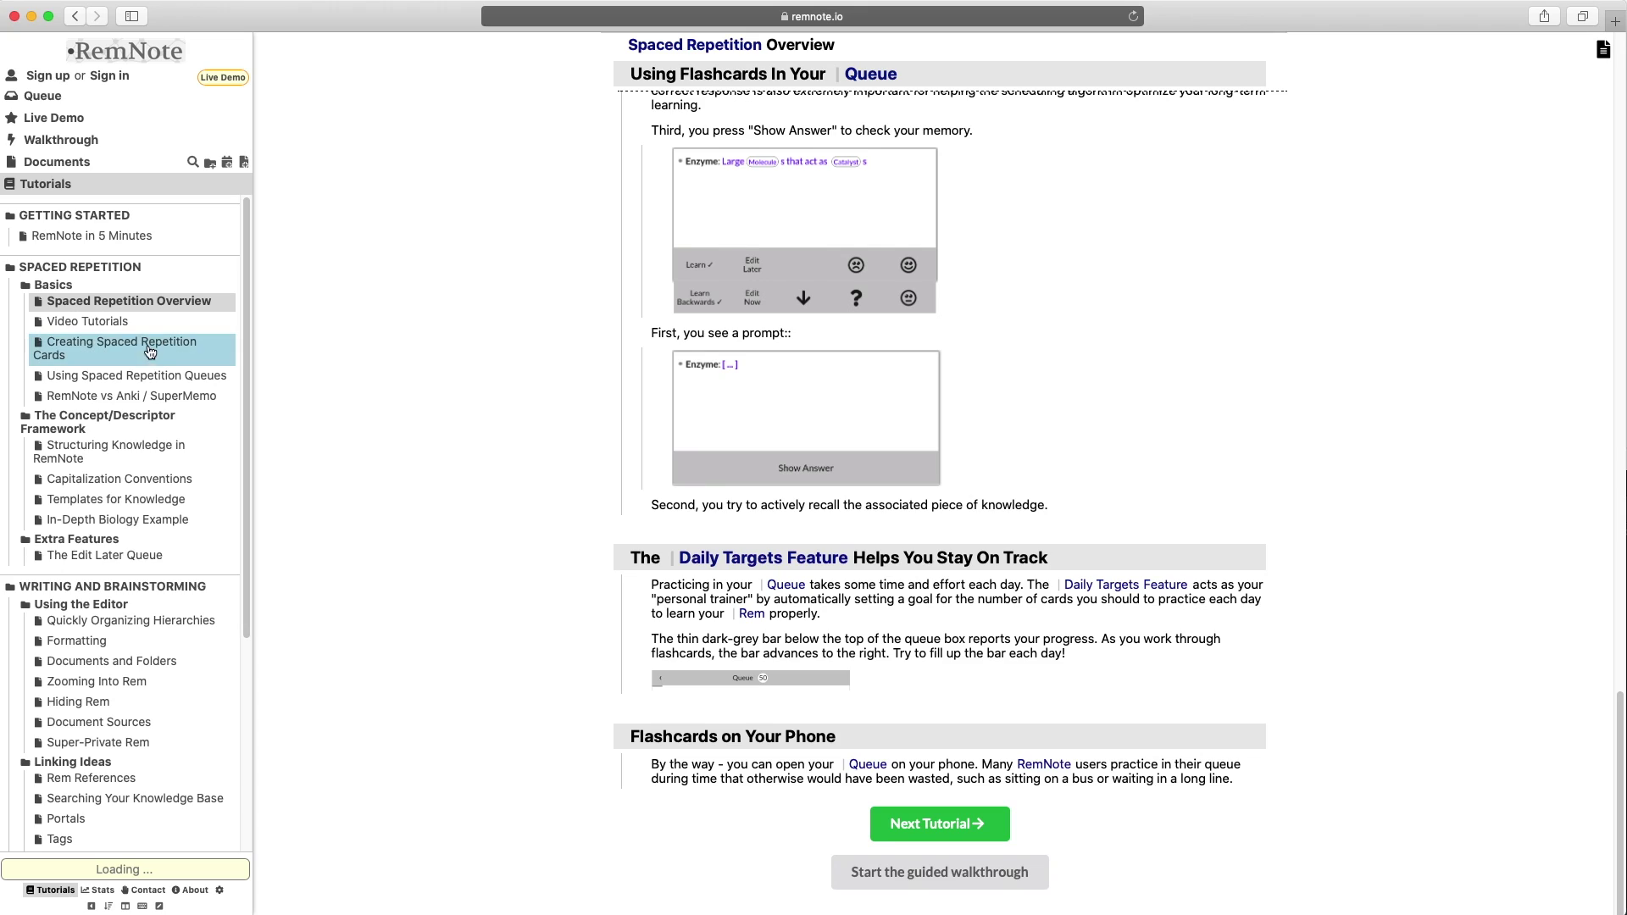
{"action": "left_click", "coordinate": [142, 378]}
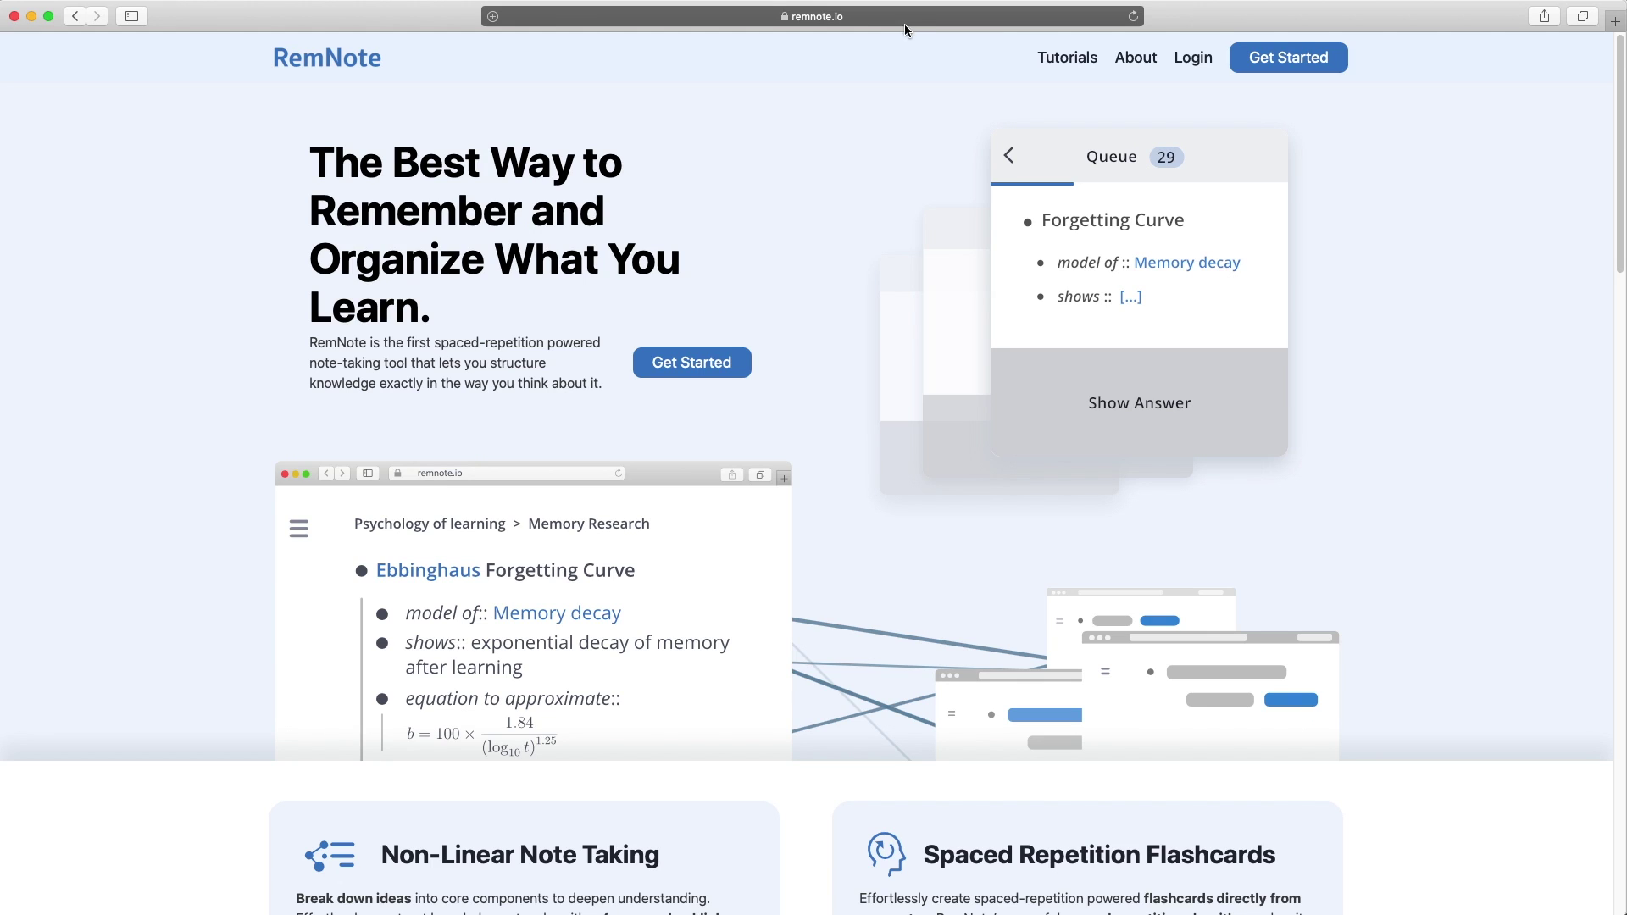
- Launch RemNote with Get Started and bring up the Sign up form
{"action": "left_click", "coordinate": [682, 371]}
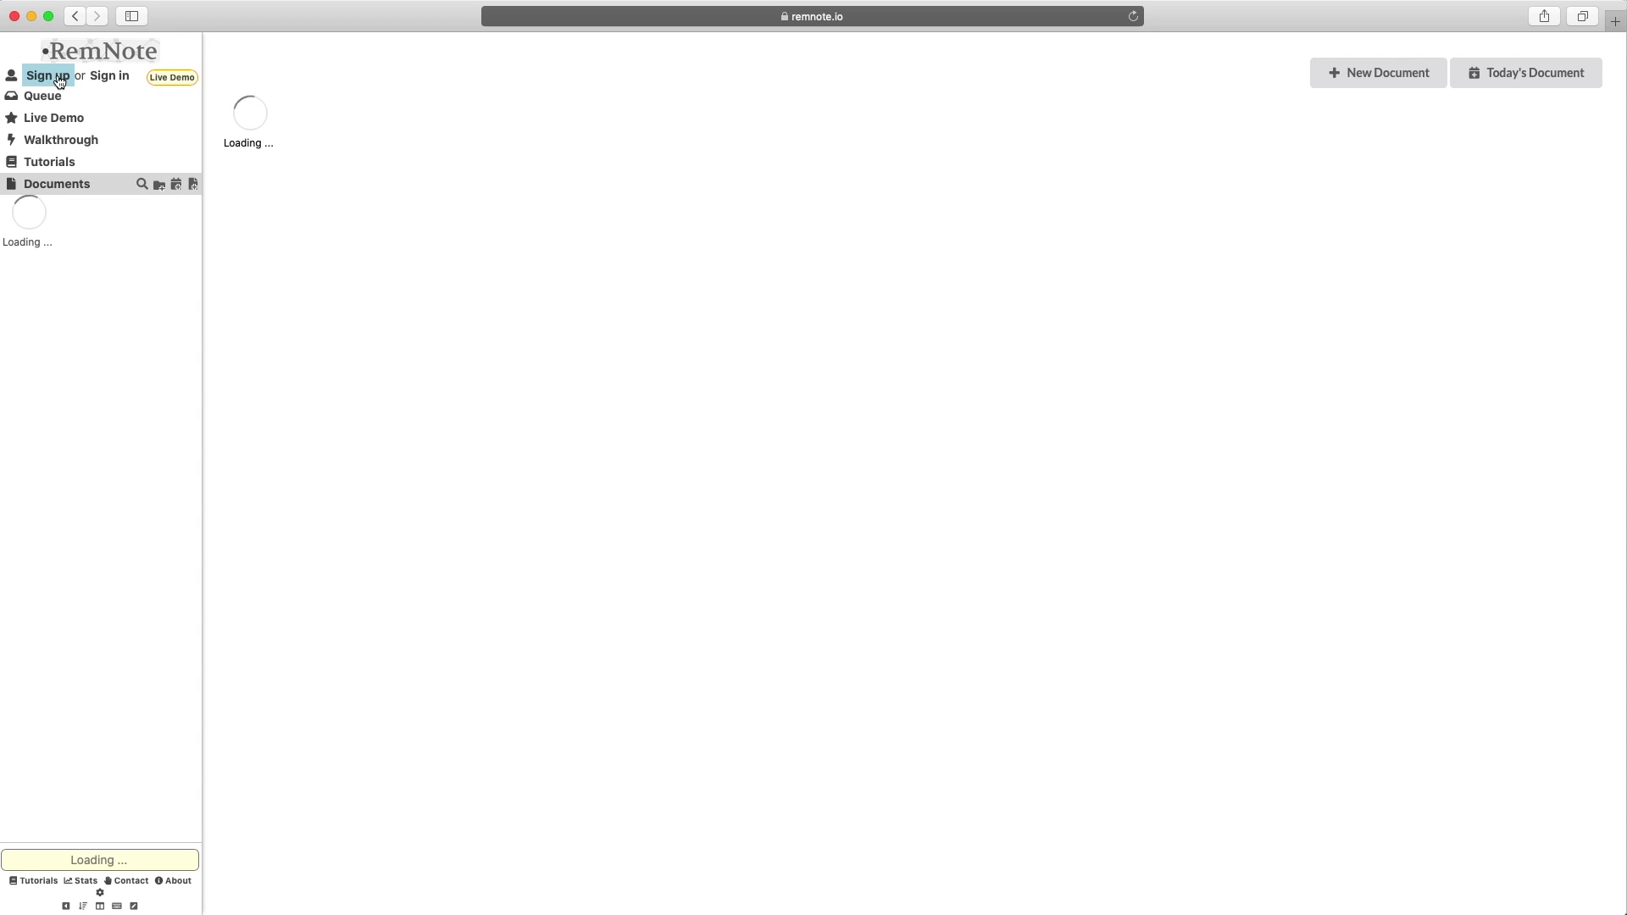
{"action": "left_click", "coordinate": [60, 81]}
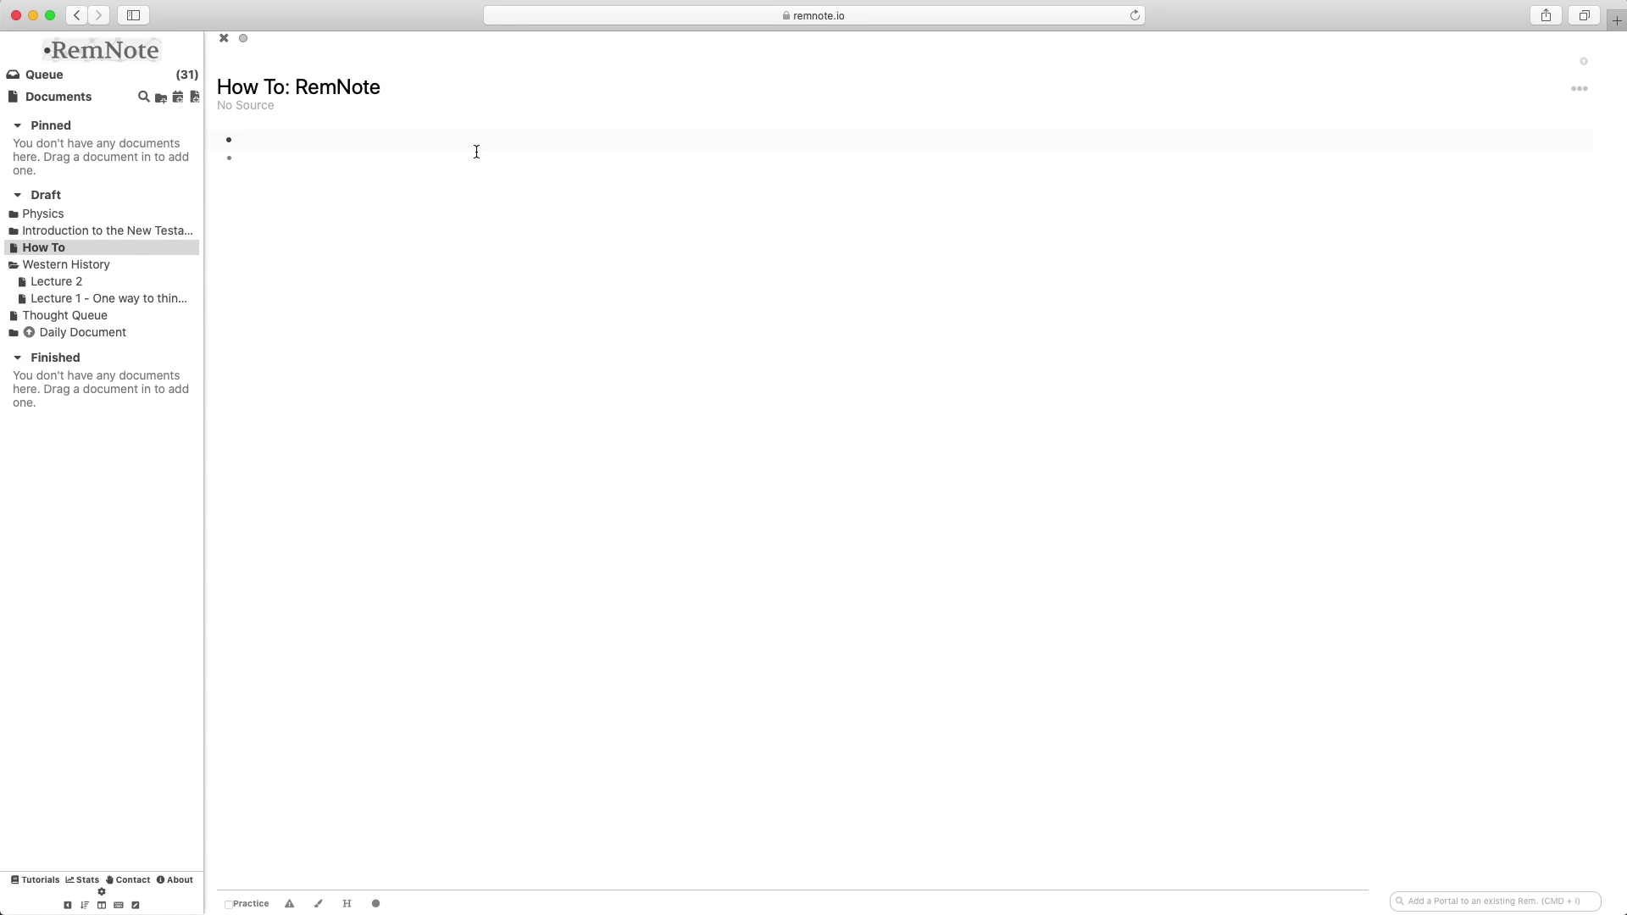
- Enter the bullets Rem, Document, Folder and Trying to remember as a list
{"action": "type", "text": "Rem"}
{"action": "type", "text": "Document Folder"}
{"action": "key", "text": "Return"}
{"action": "type", "text": "Trying to remember"}
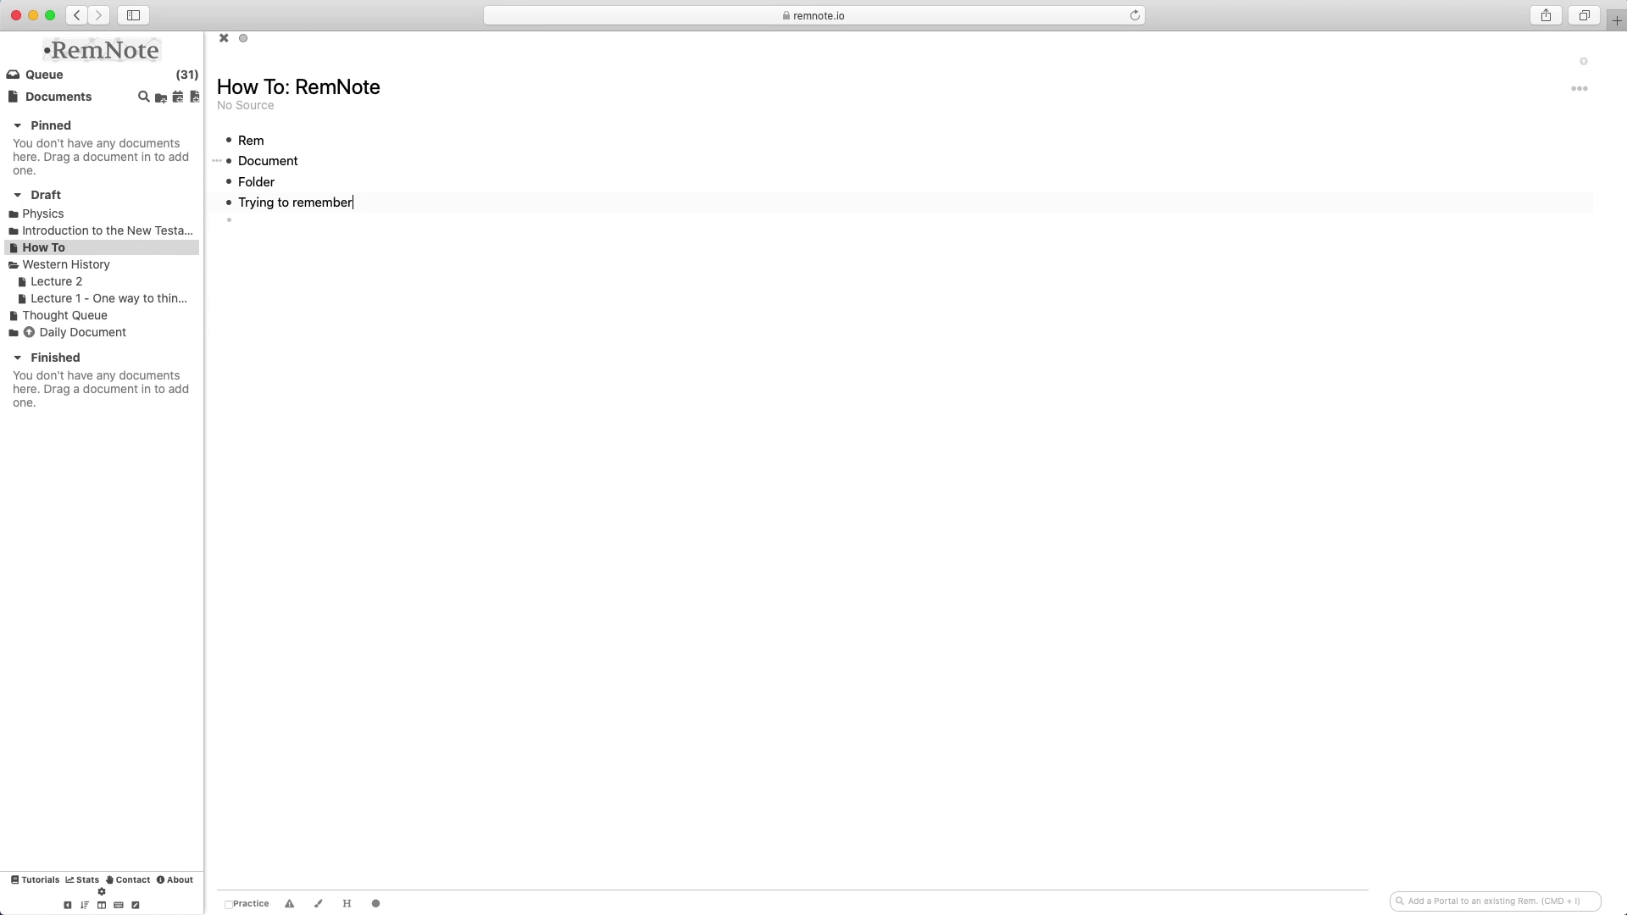
- Add 'Two types' and 'Concept Descriptor' bullets, then a 'Concept:: information' flashcard
{"action": "key", "text": "Return"}
{"action": "type", "text": "Two typesConcept Descripto"}
{"action": "type", "text": "C"}
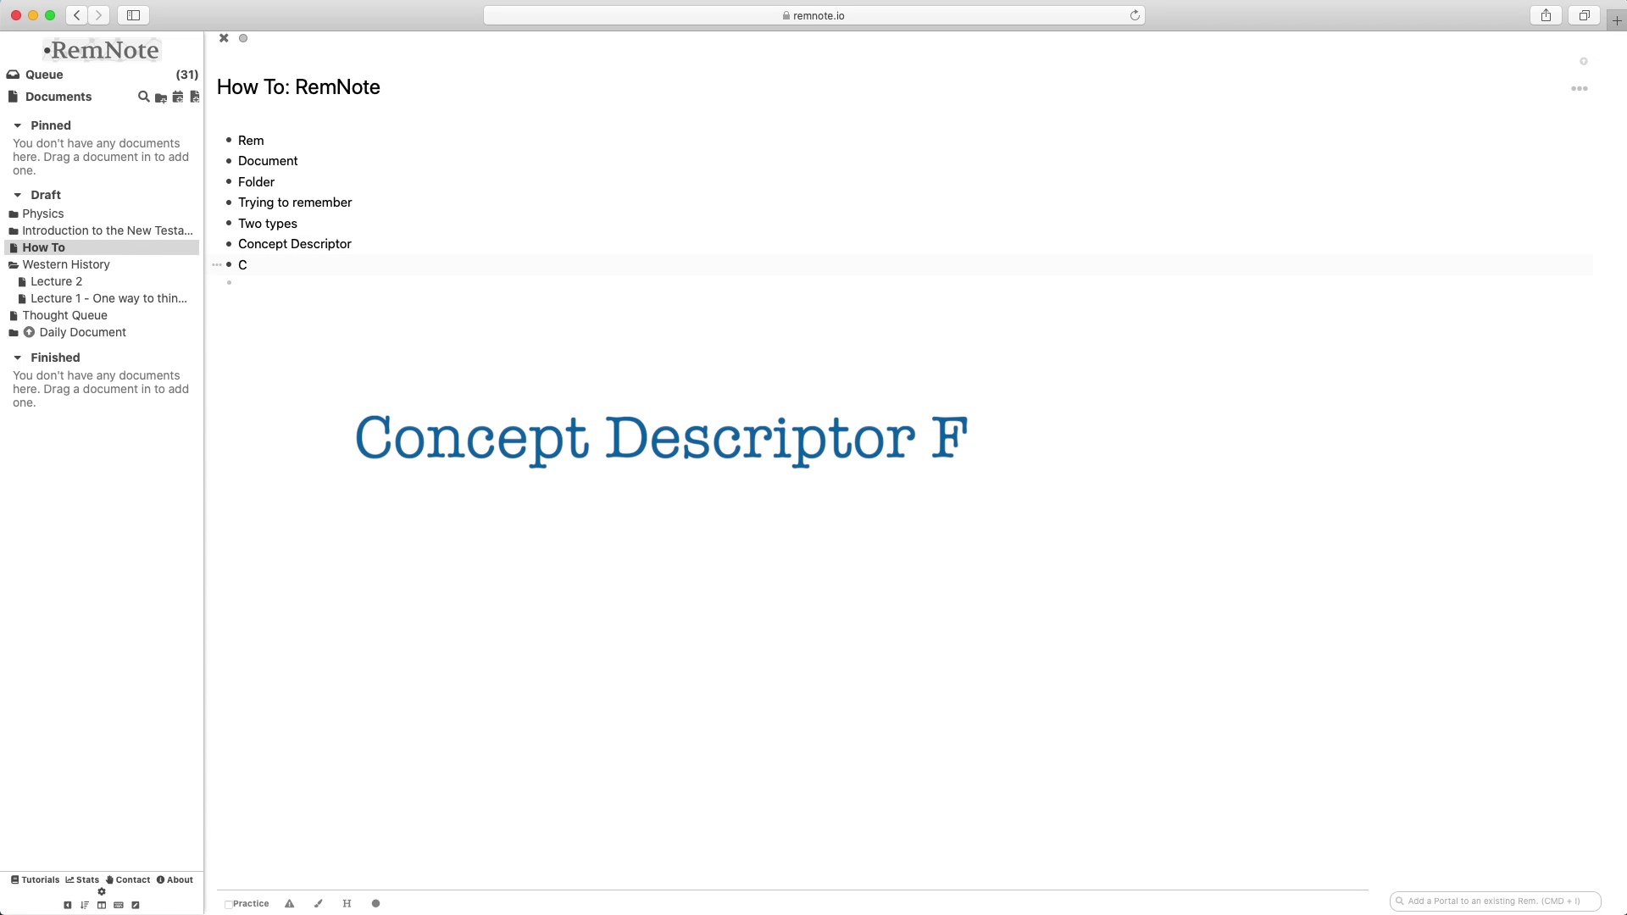
{"action": "type", "text": "oncept::"}
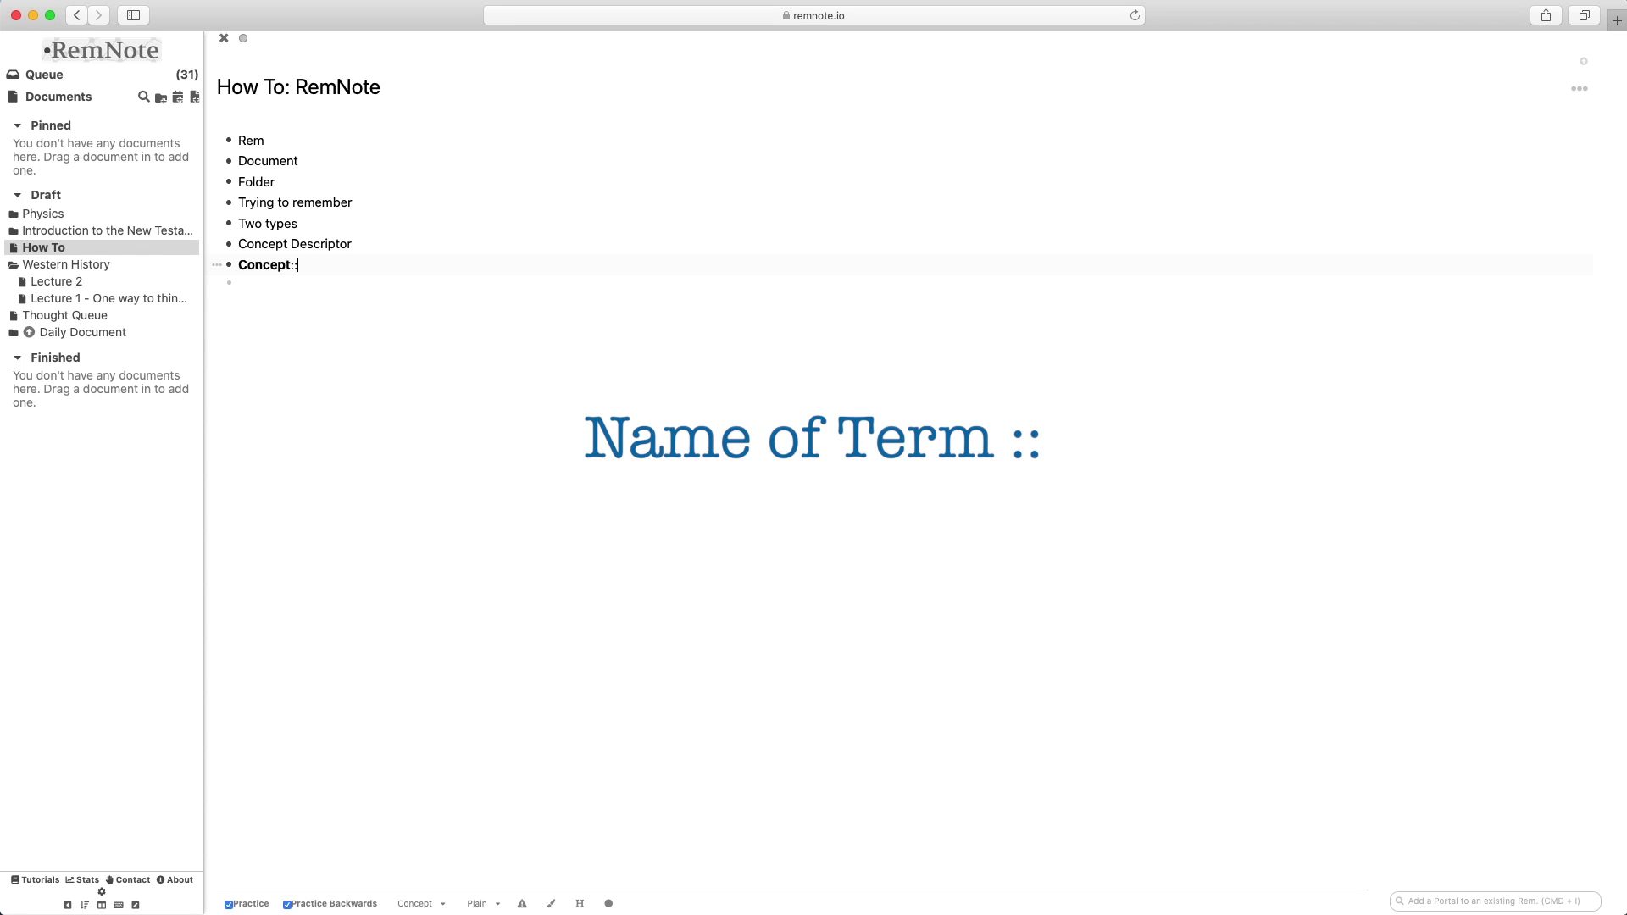
{"action": "type", "text": "information"}
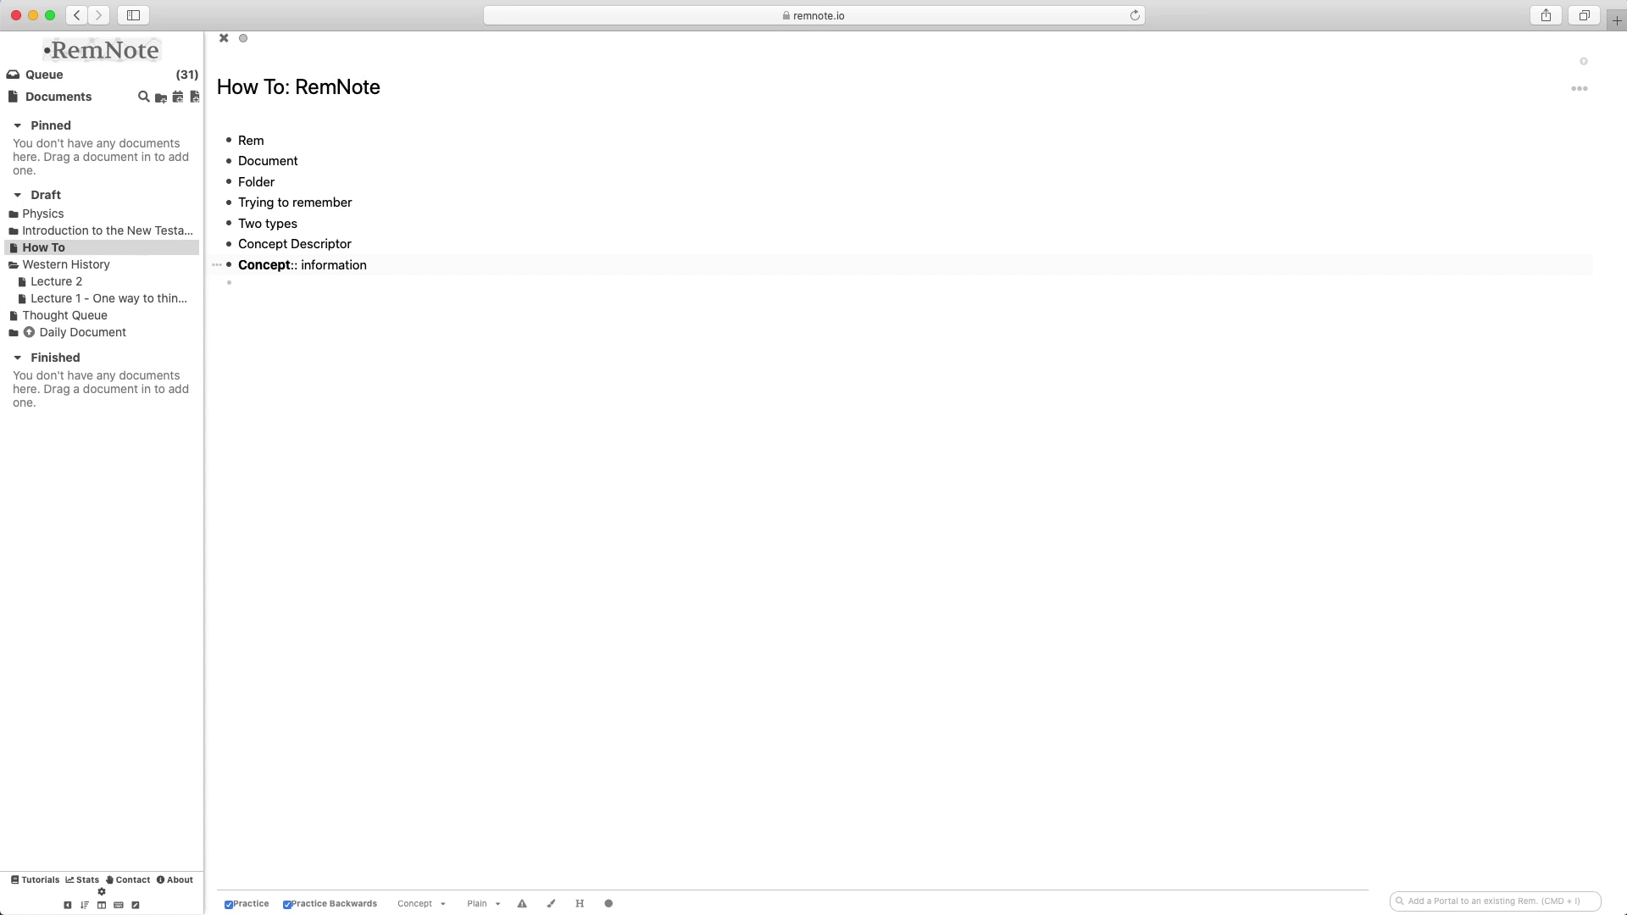
- Create an indented 'descriptor:: information' child bullet under the Concept card
{"action": "key", "text": "Return"}
{"action": "type", "text": "descriptor::"}
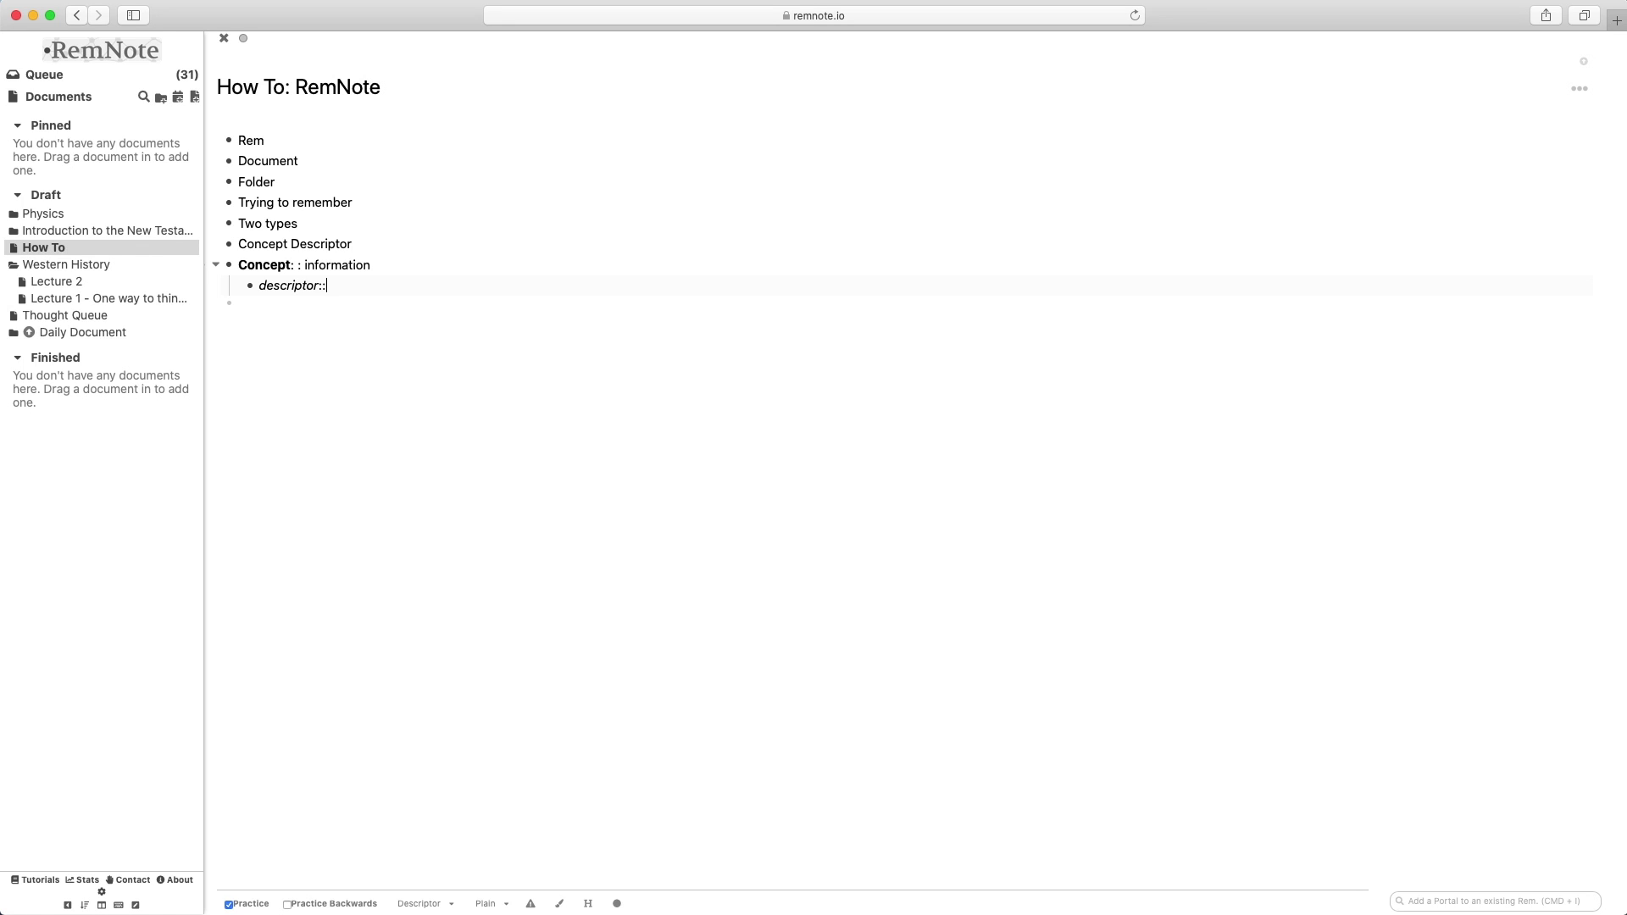
{"action": "type", "text": "information"}
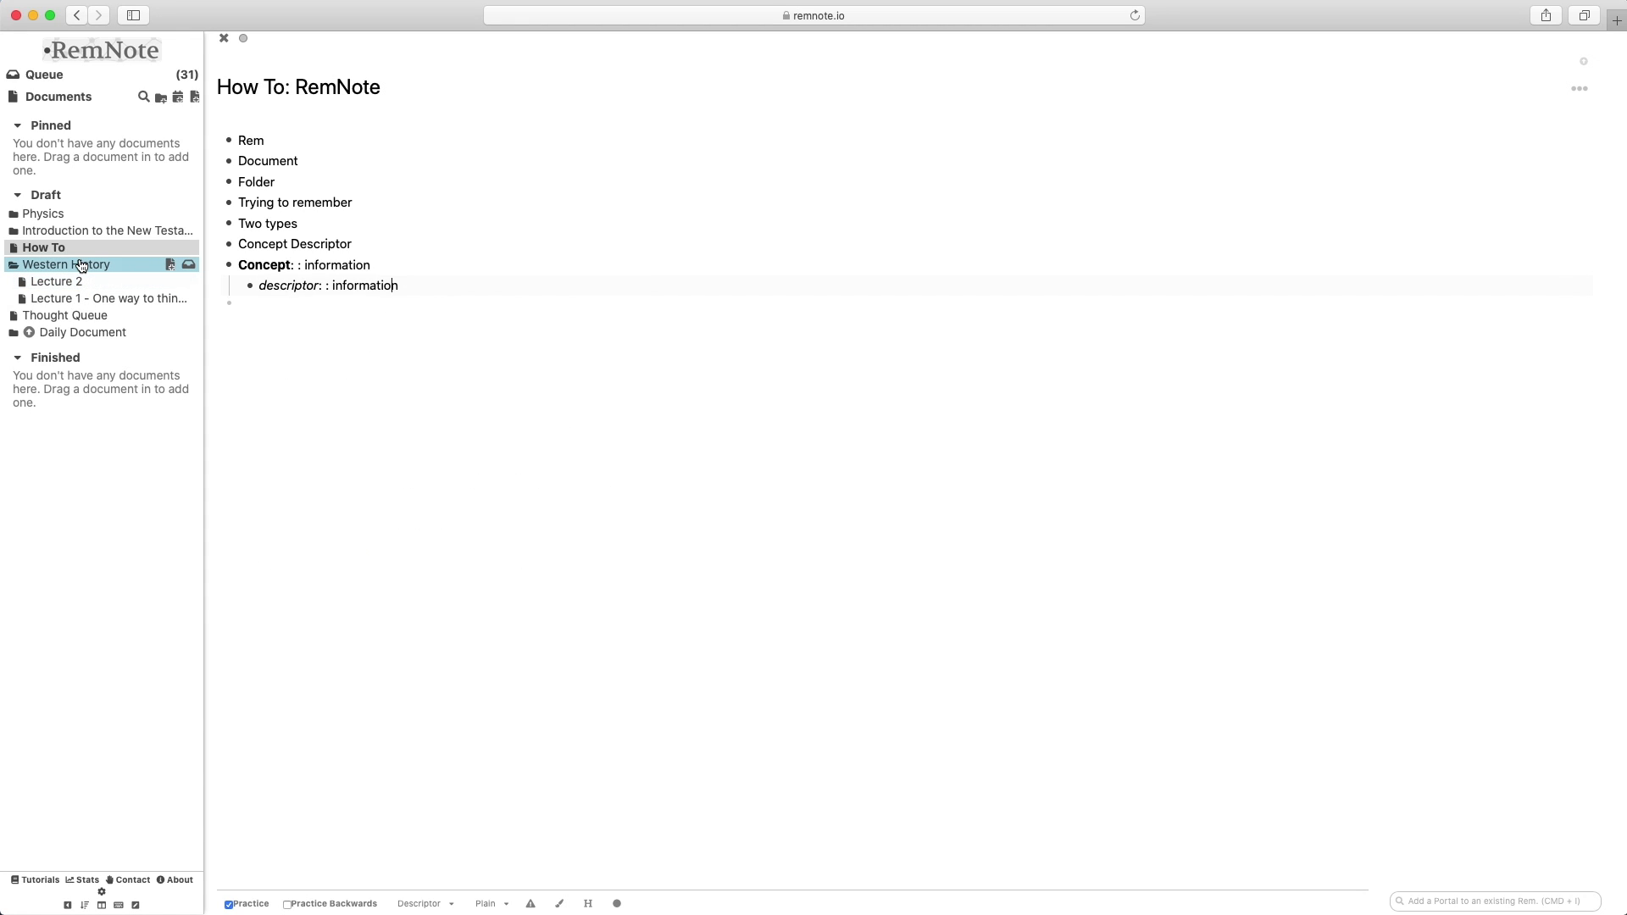
{"action": "mouse_move", "coordinate": [82, 265]}
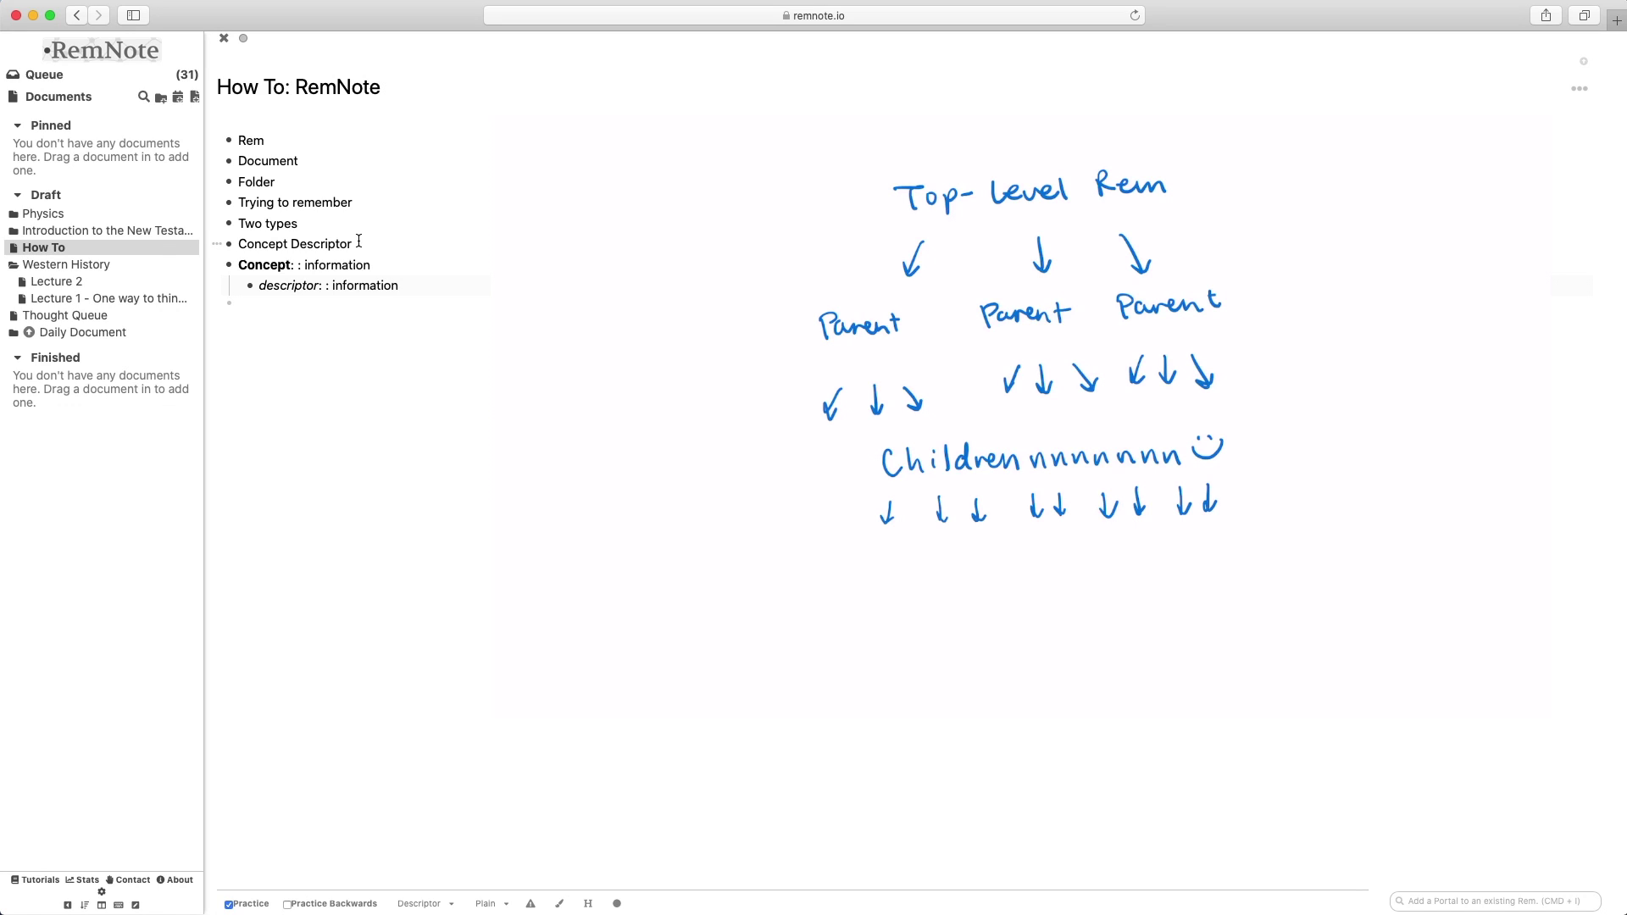
- Add a top-level 'Tags' bullet after the descriptor example, removing the trial #equations text
{"action": "left_click", "coordinate": [311, 301]}
{"action": "type", "text": "Tag"}
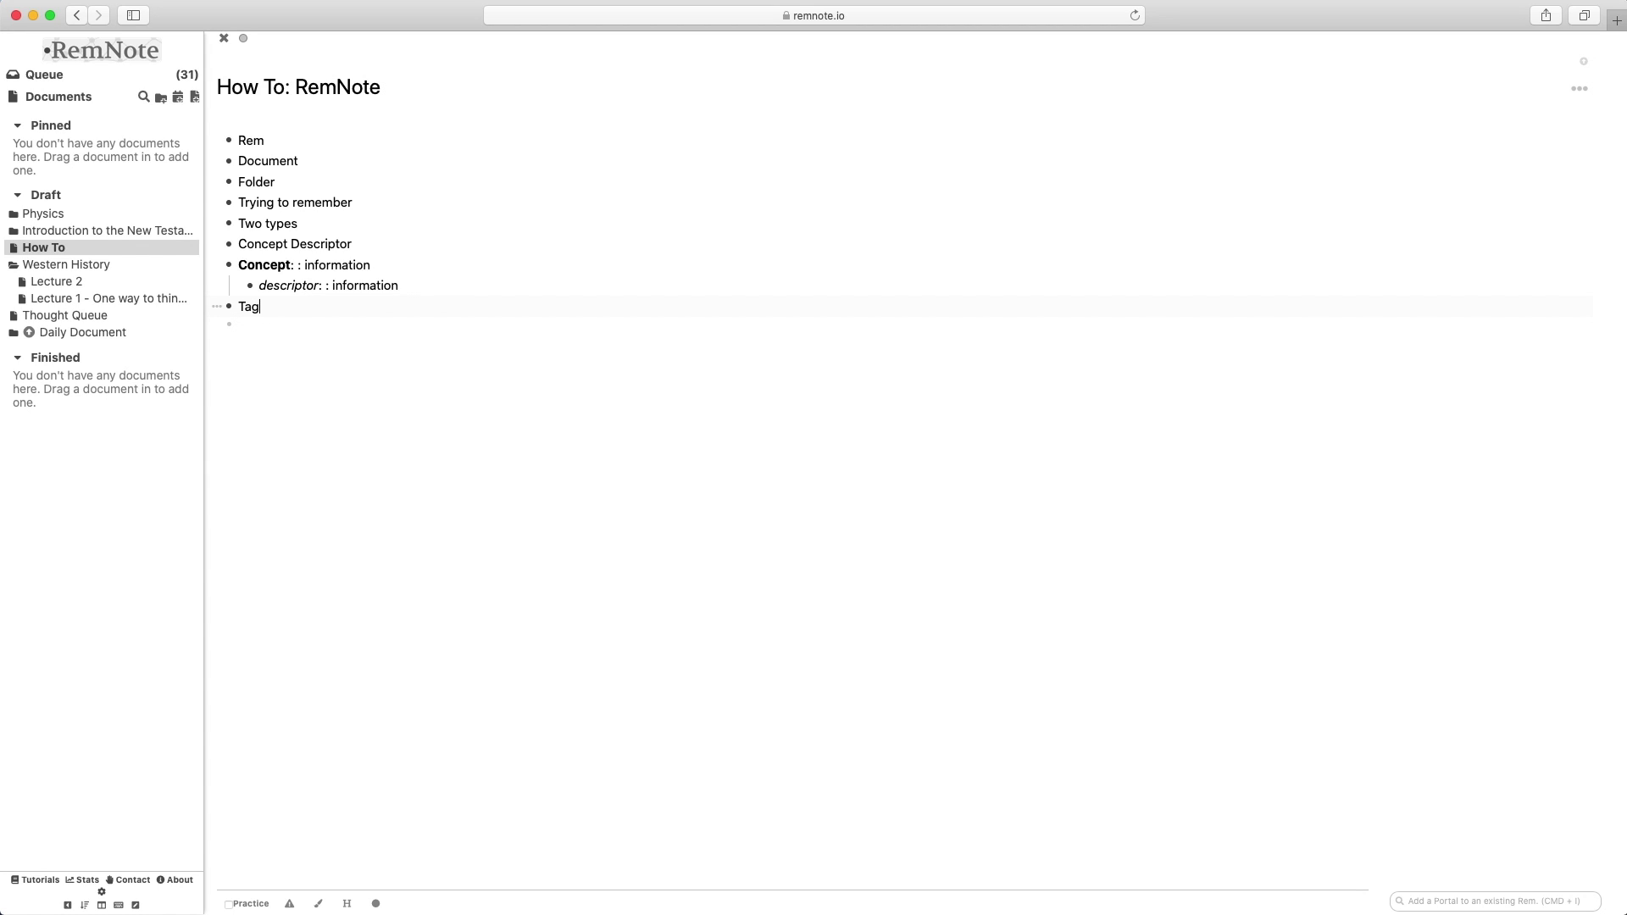
{"action": "type", "text": "s"}
{"action": "type", "text": "#equations"}
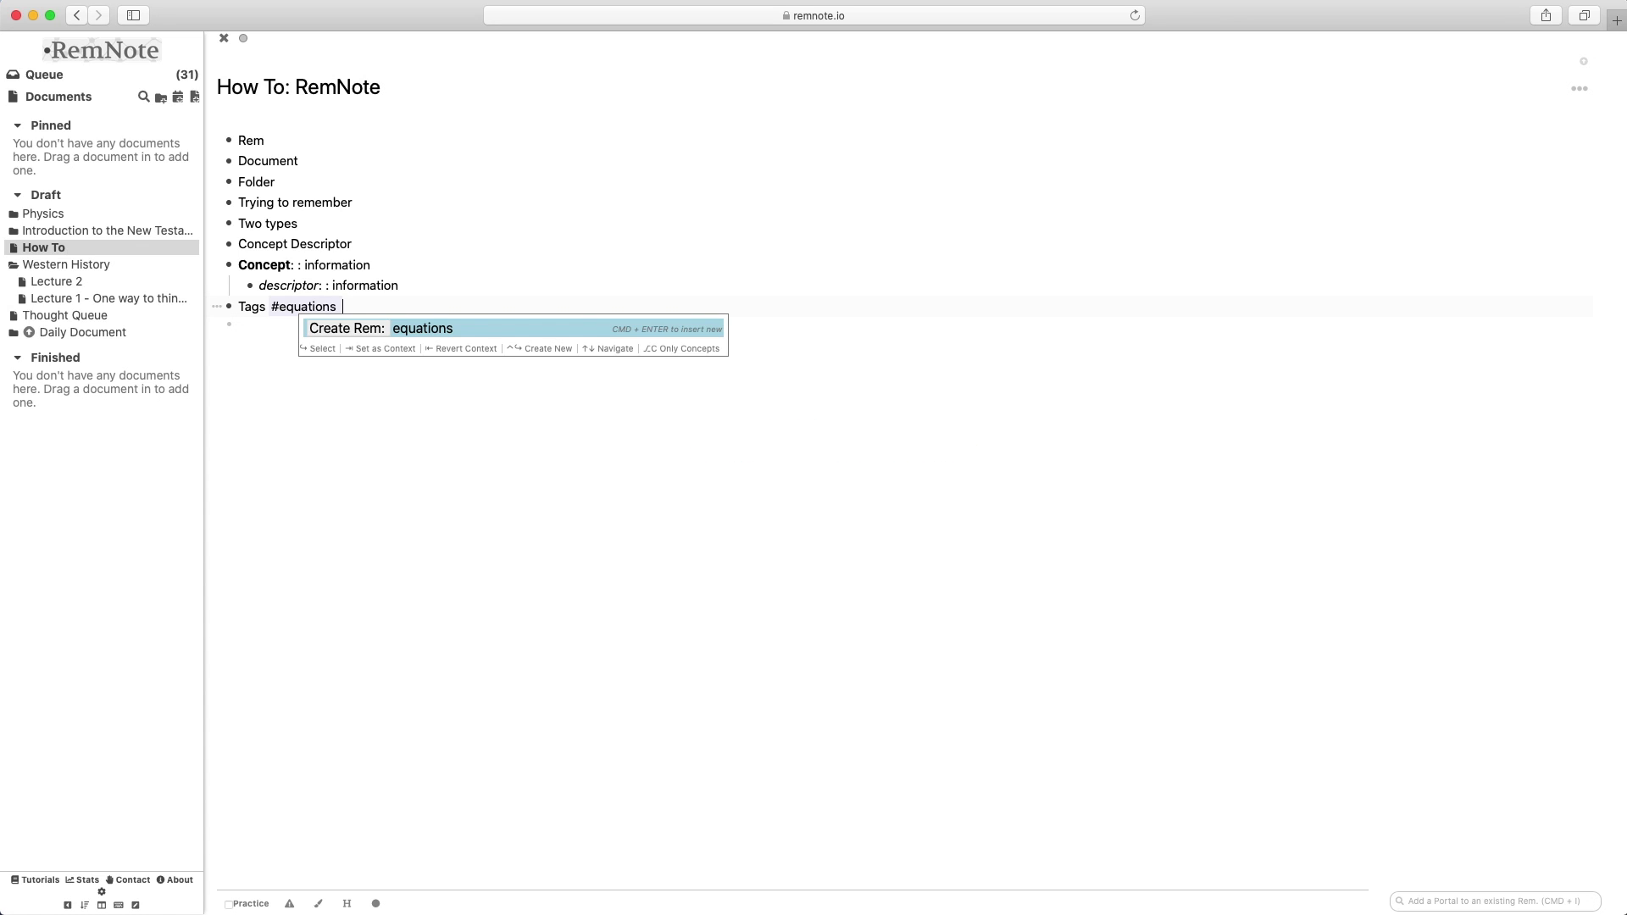
{"action": "key", "text": "BackSpace"}
{"action": "key", "text": "BackSpace"}
{"action": "key", "text": "BackSpace"}
{"action": "key", "text": "BackSpace"}
{"action": "key", "text": "BackSpace"}
{"action": "key", "text": "BackSpace"}
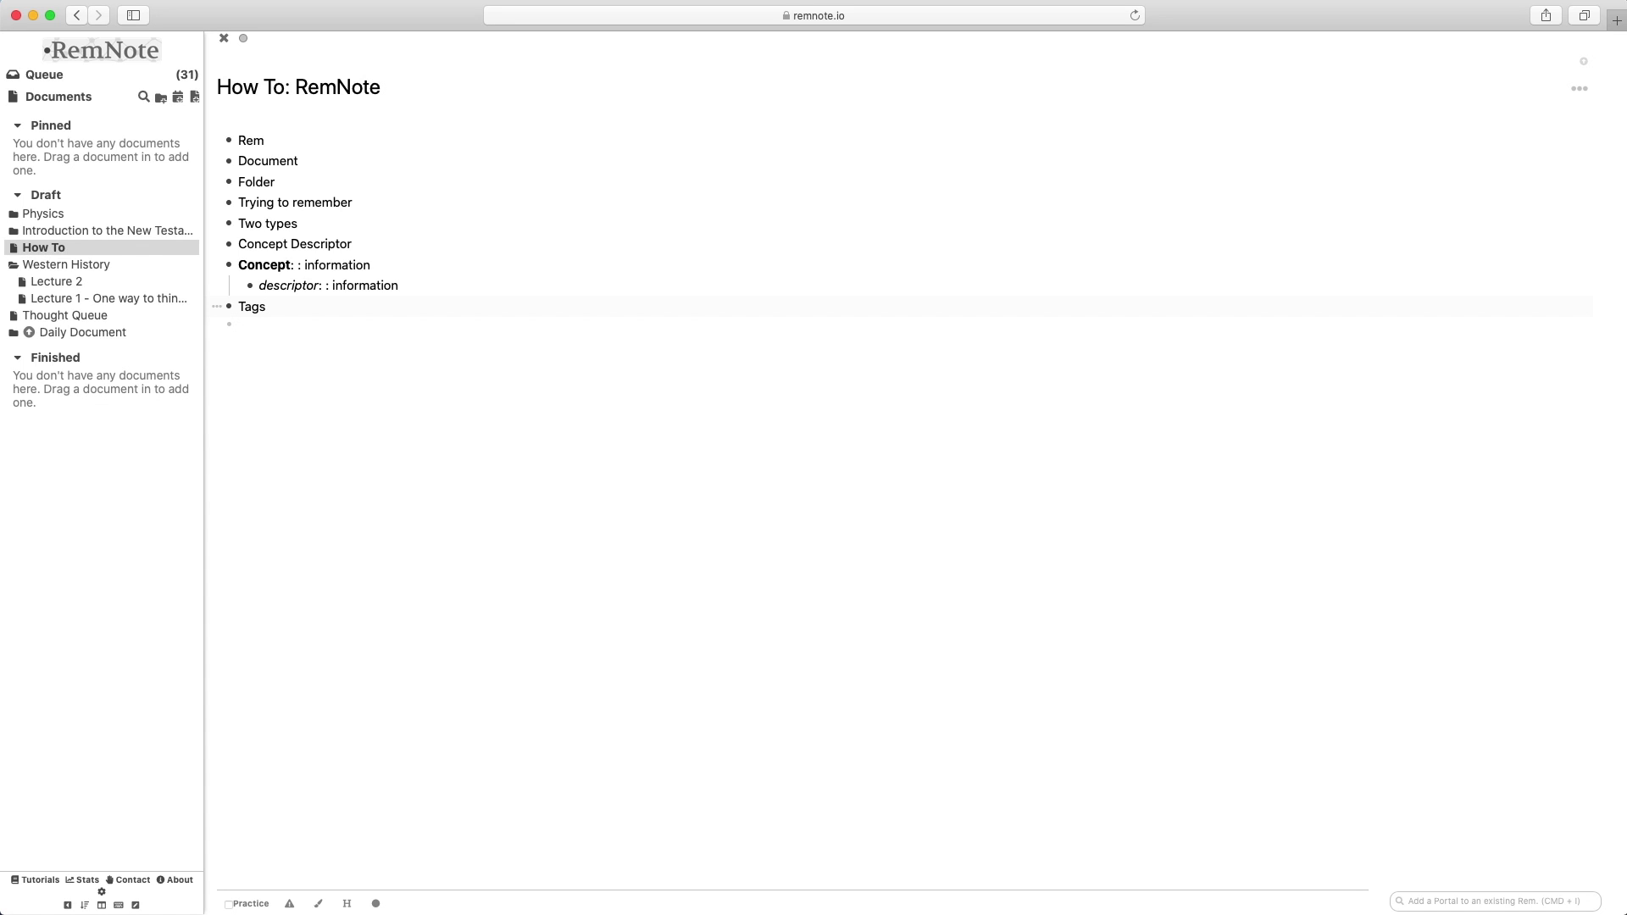
- Tag the Tags bullet with #Equations and open the Equations tag
{"action": "type", "text": "#"}
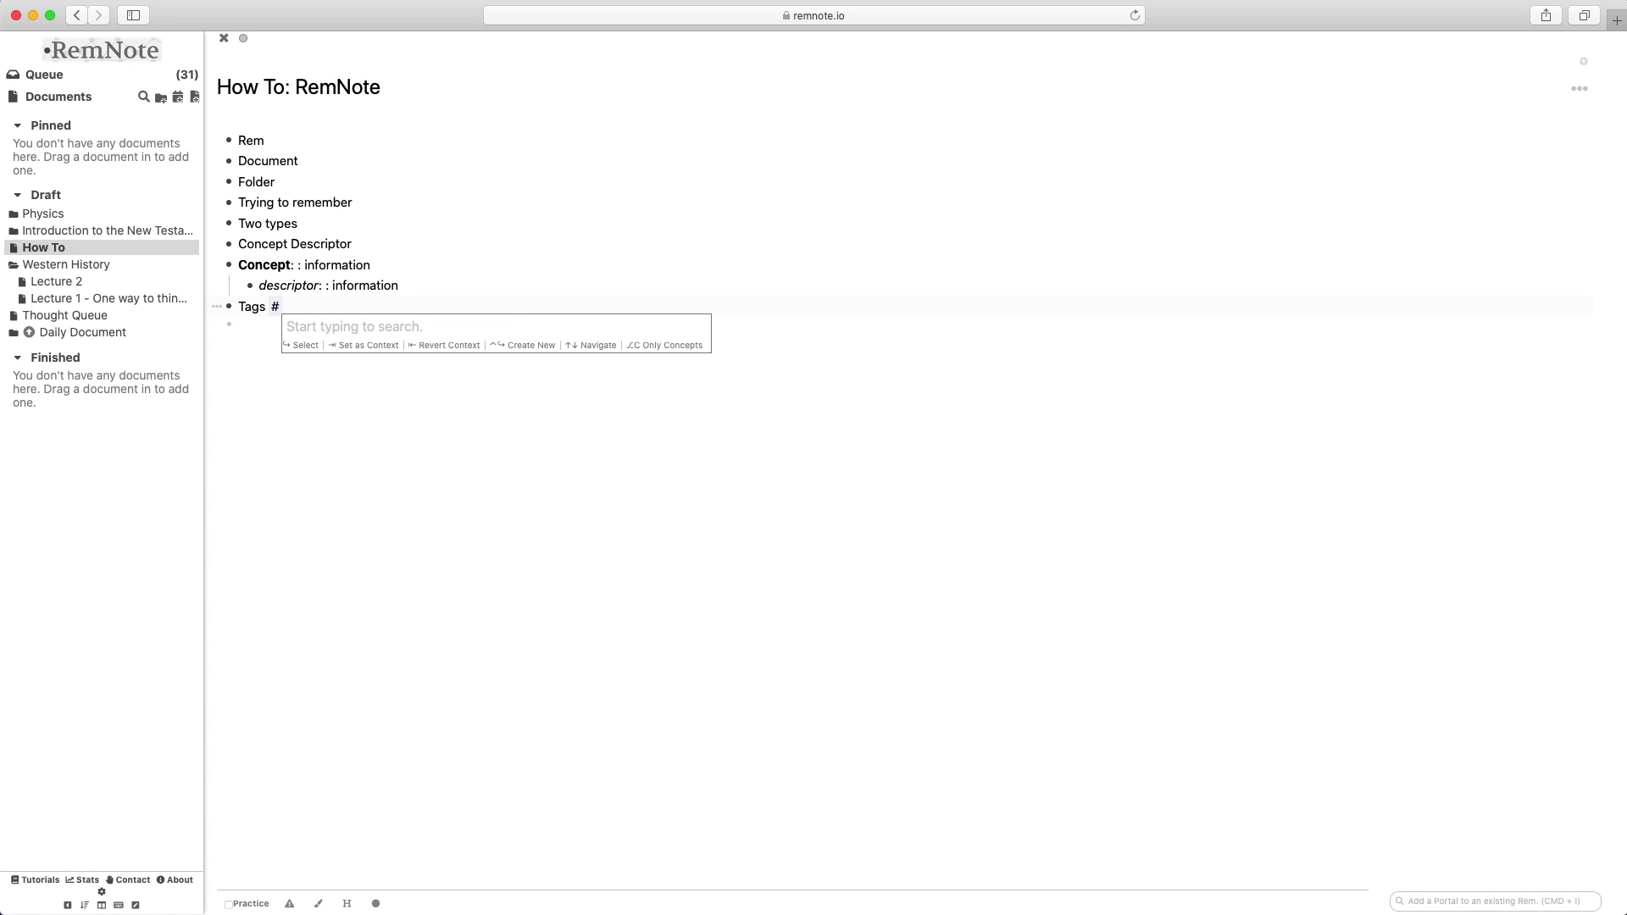
{"action": "type", "text": "Equations"}
{"action": "key", "text": "Return"}
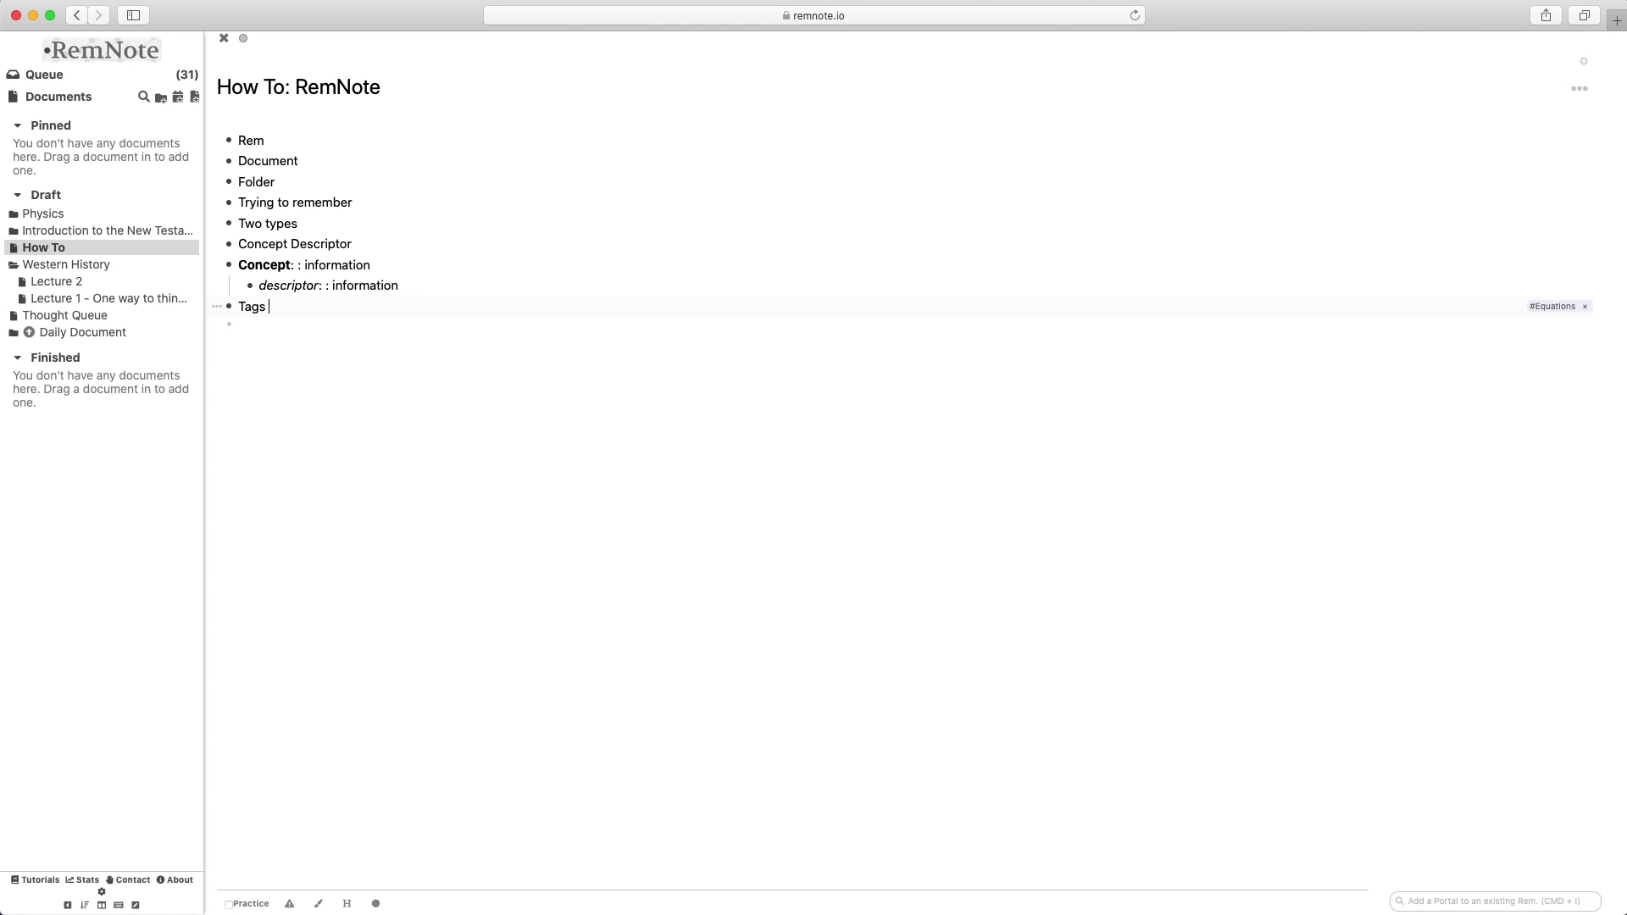
{"action": "mouse_move", "coordinate": [1561, 312]}
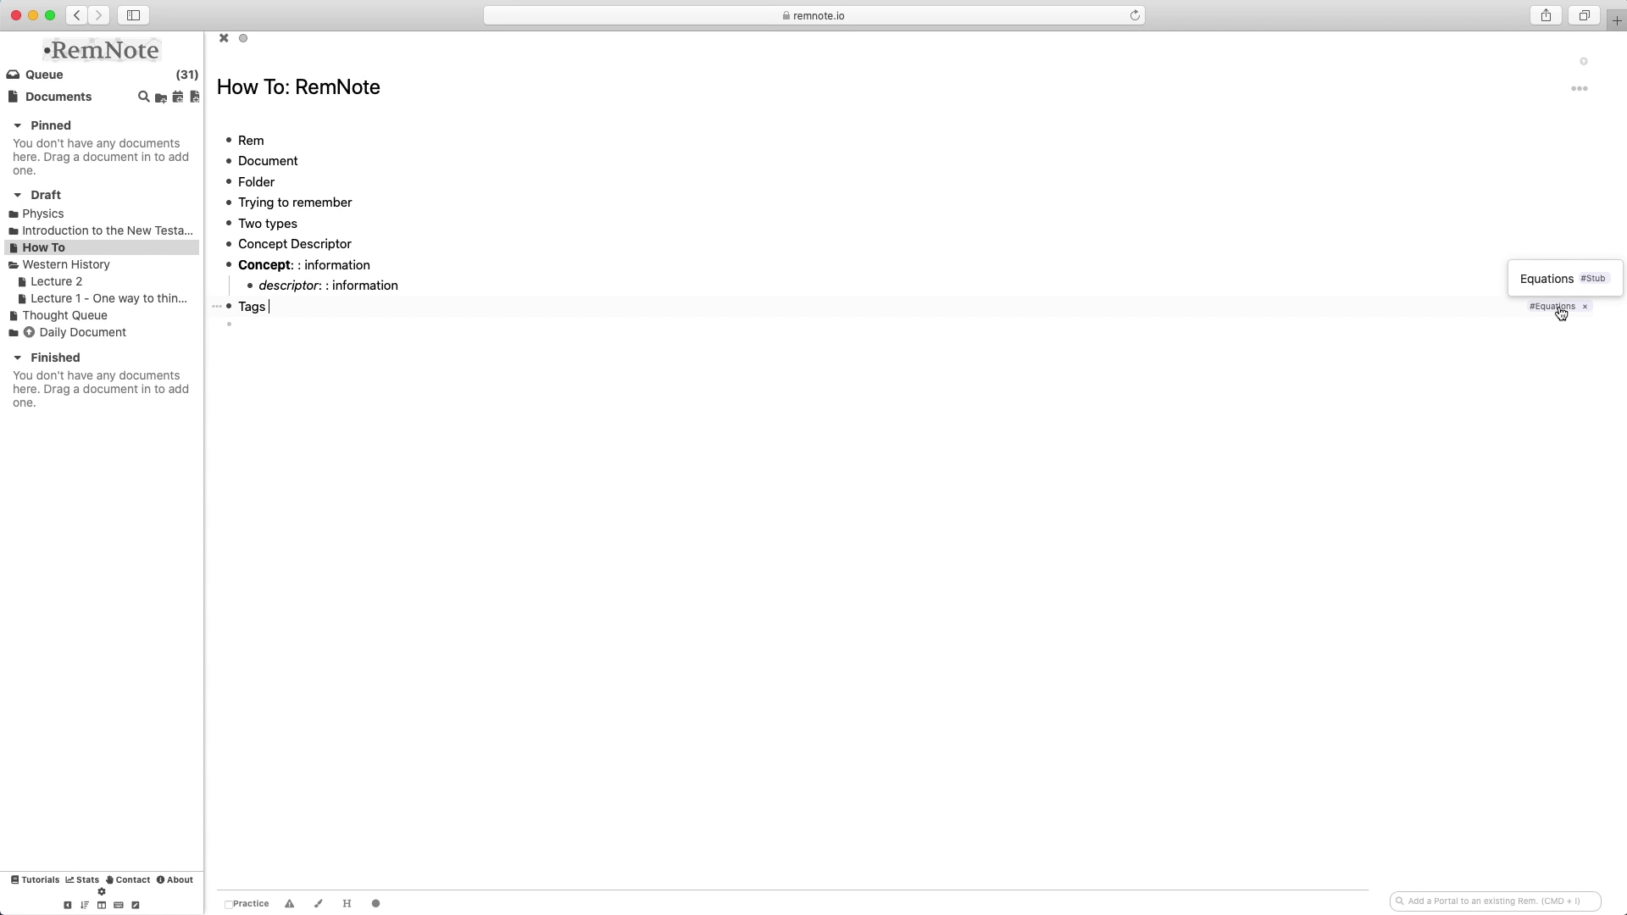
{"action": "left_click", "coordinate": [1552, 307]}
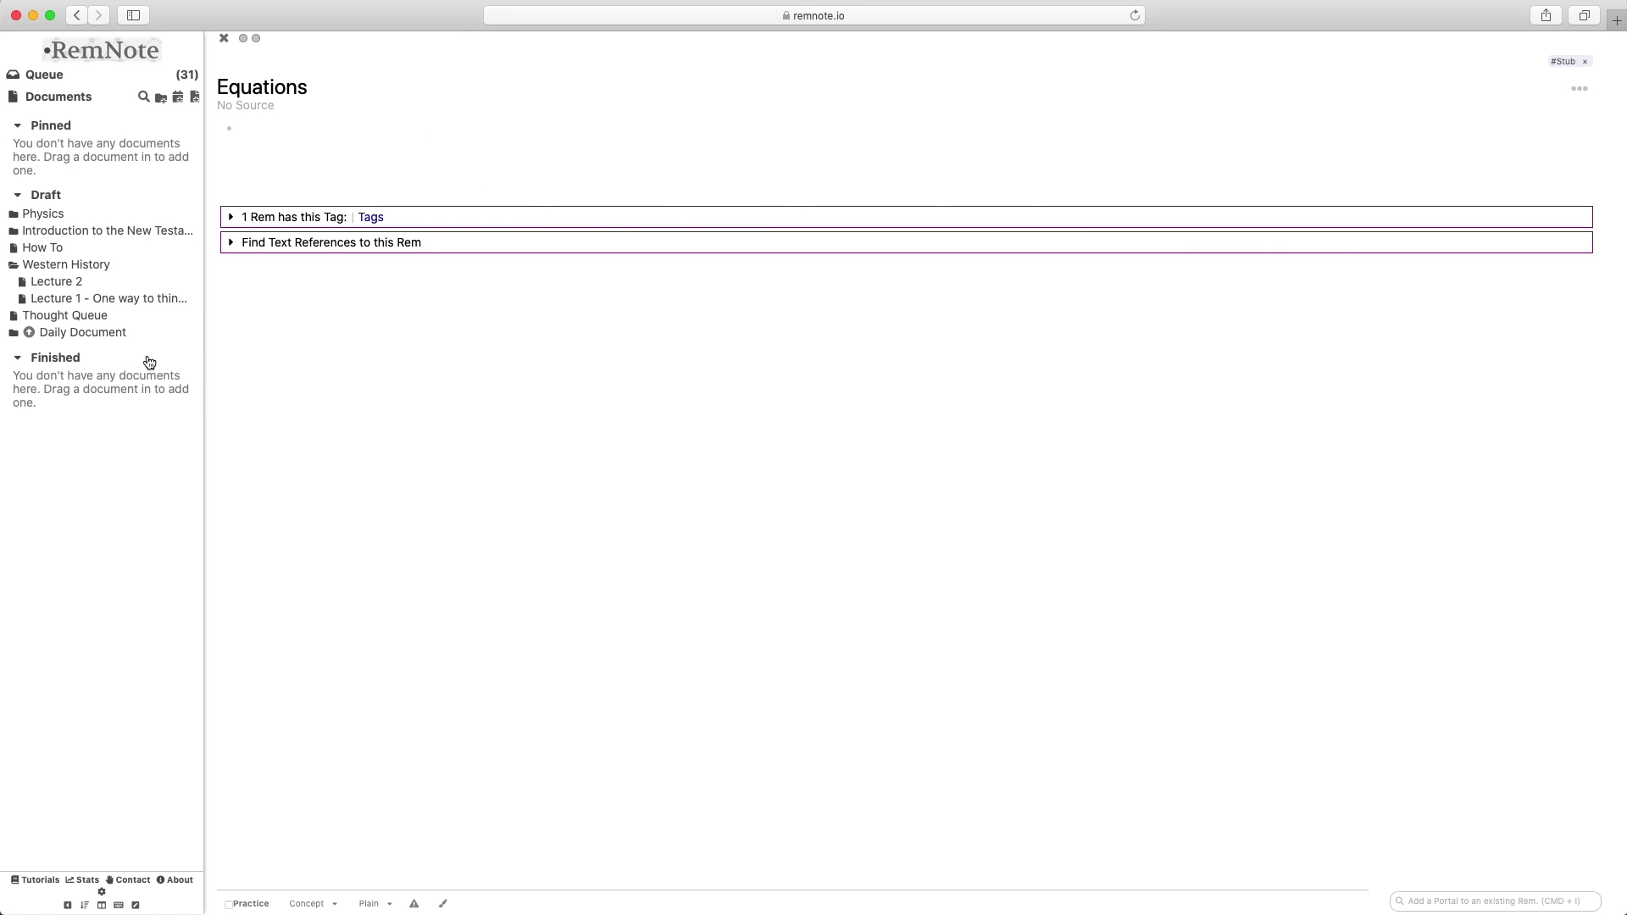
- Filter the document to rems tagged Equations through the tag's options
{"action": "left_click", "coordinate": [102, 901]}
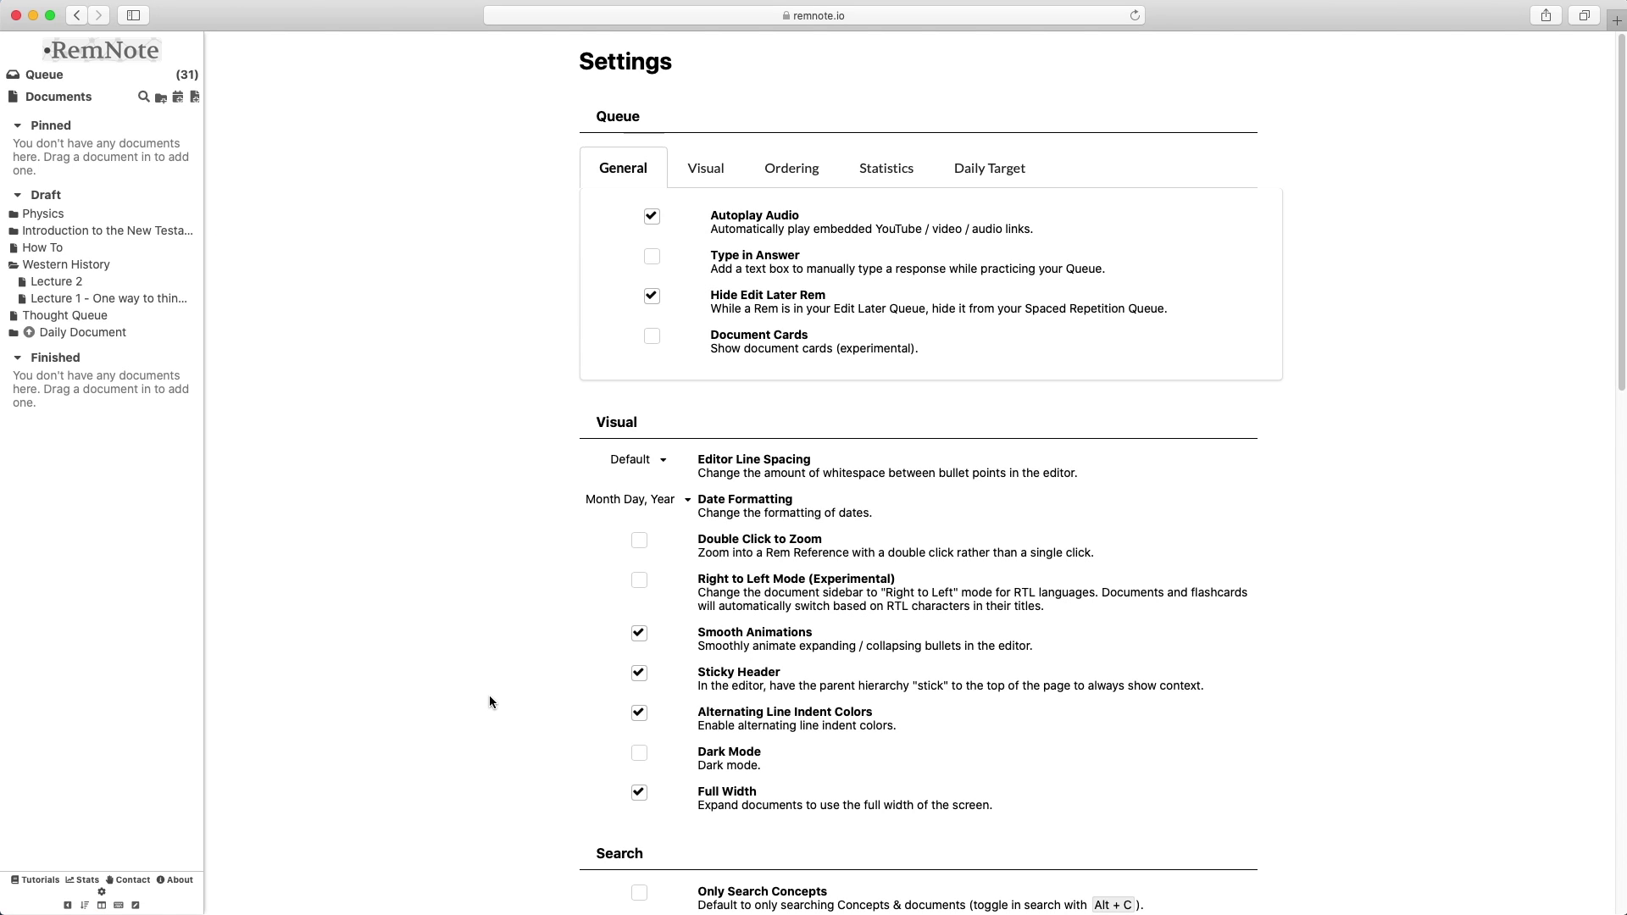
{"action": "scroll", "coordinate": [769, 566], "scroll_direction": "down", "scroll_amount": 6}
{"action": "scroll", "coordinate": [769, 566], "scroll_direction": "down", "scroll_amount": 5}
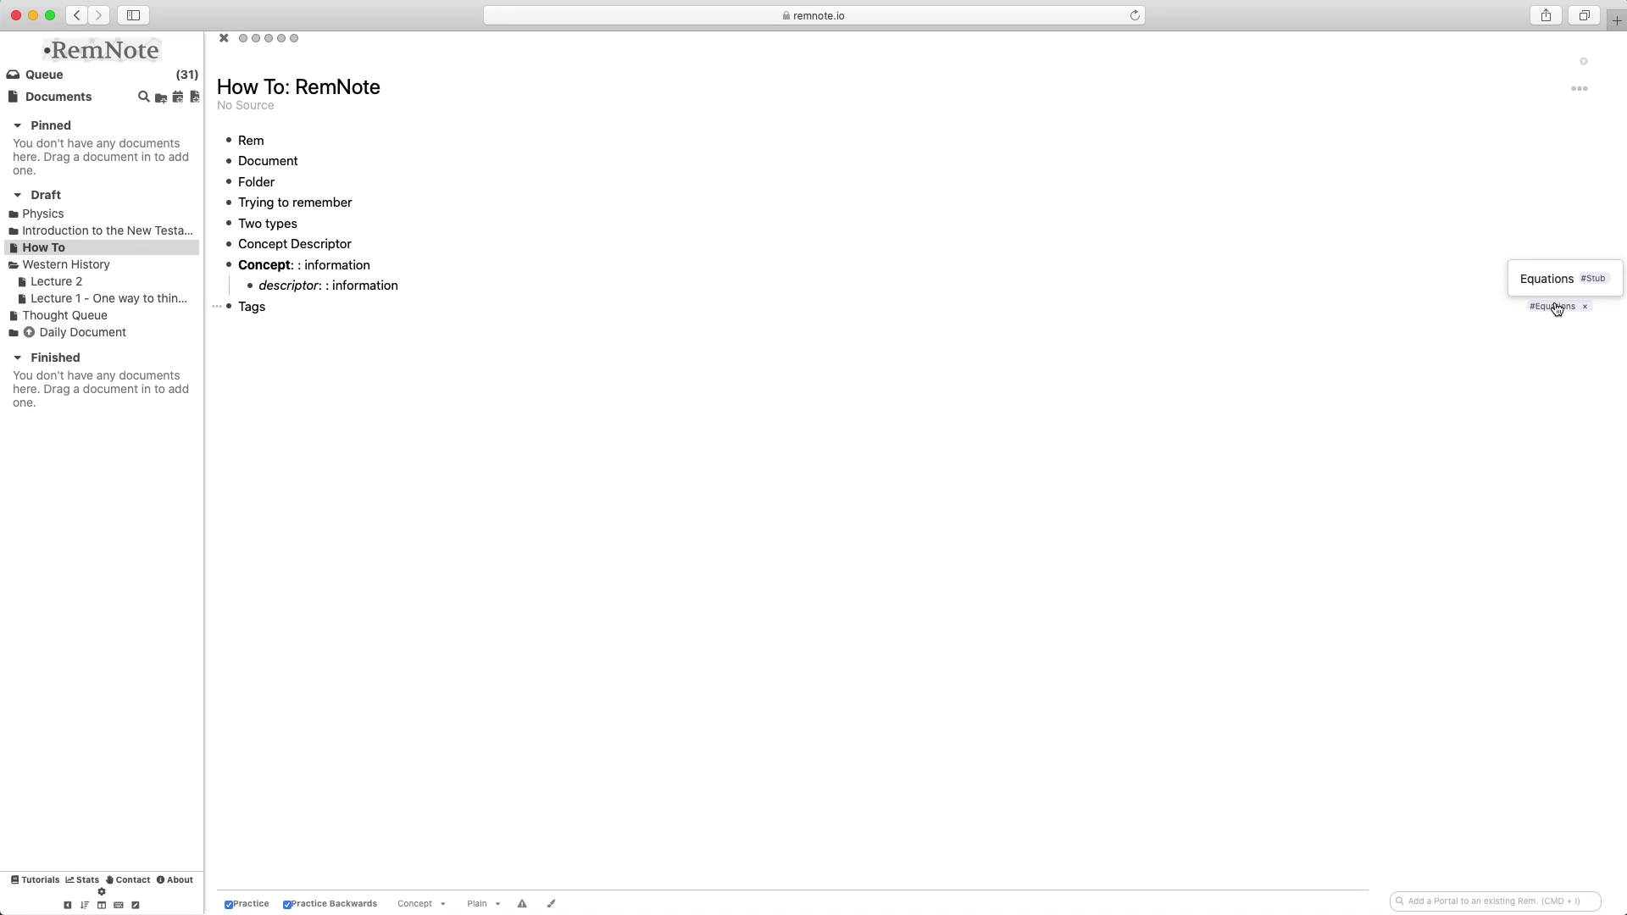
{"action": "left_click", "coordinate": [1558, 308]}
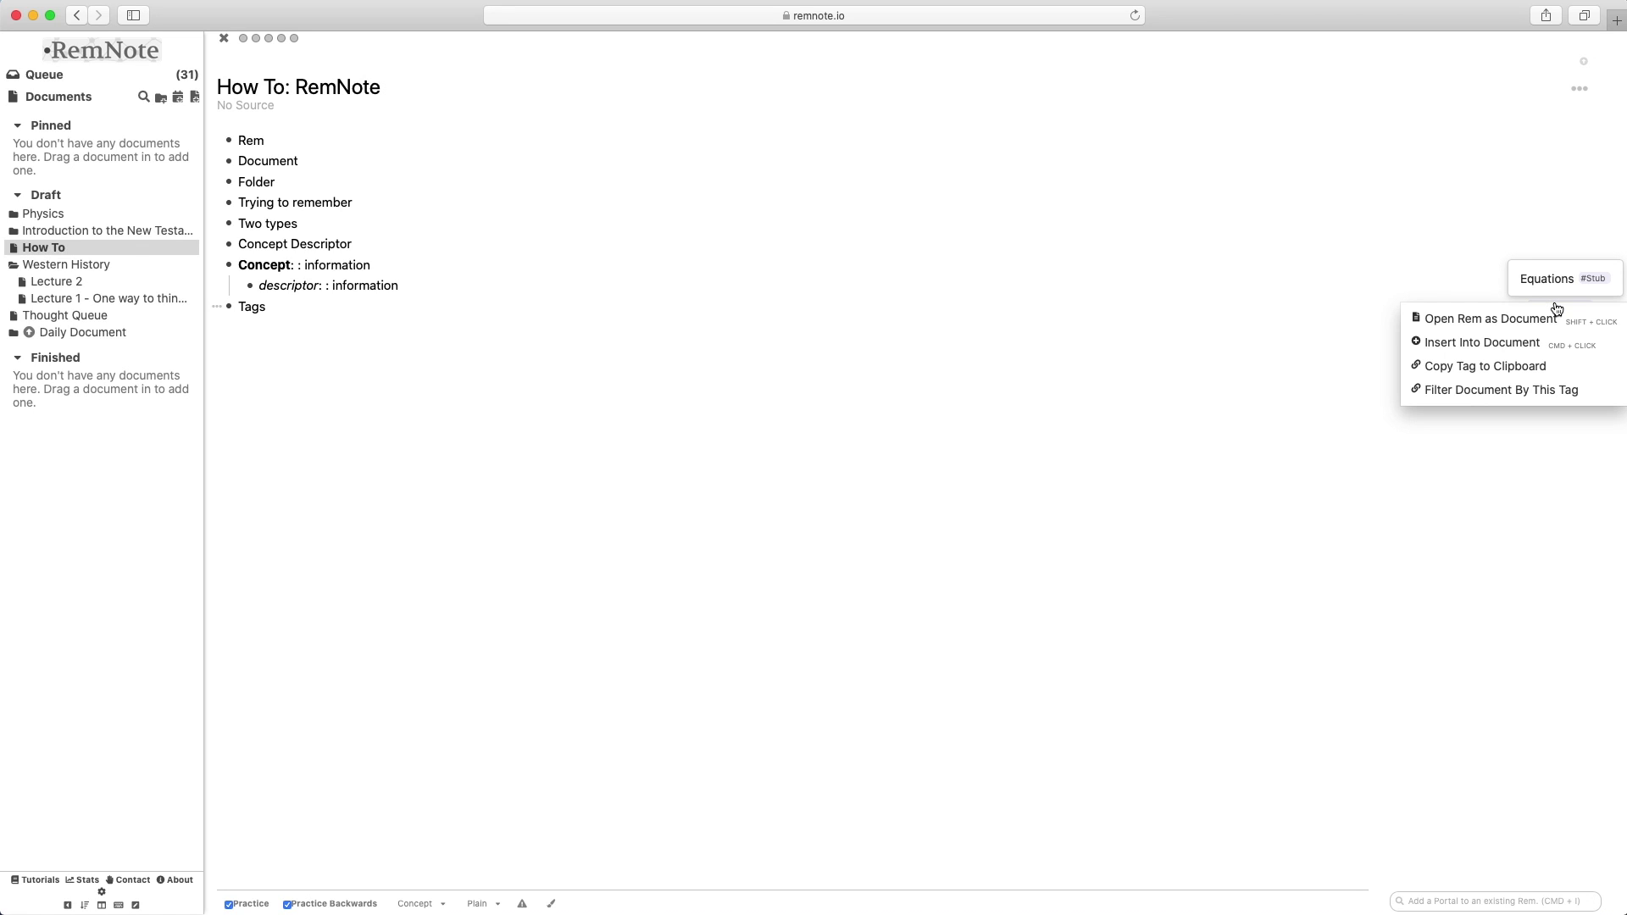
{"action": "left_click", "coordinate": [1514, 391]}
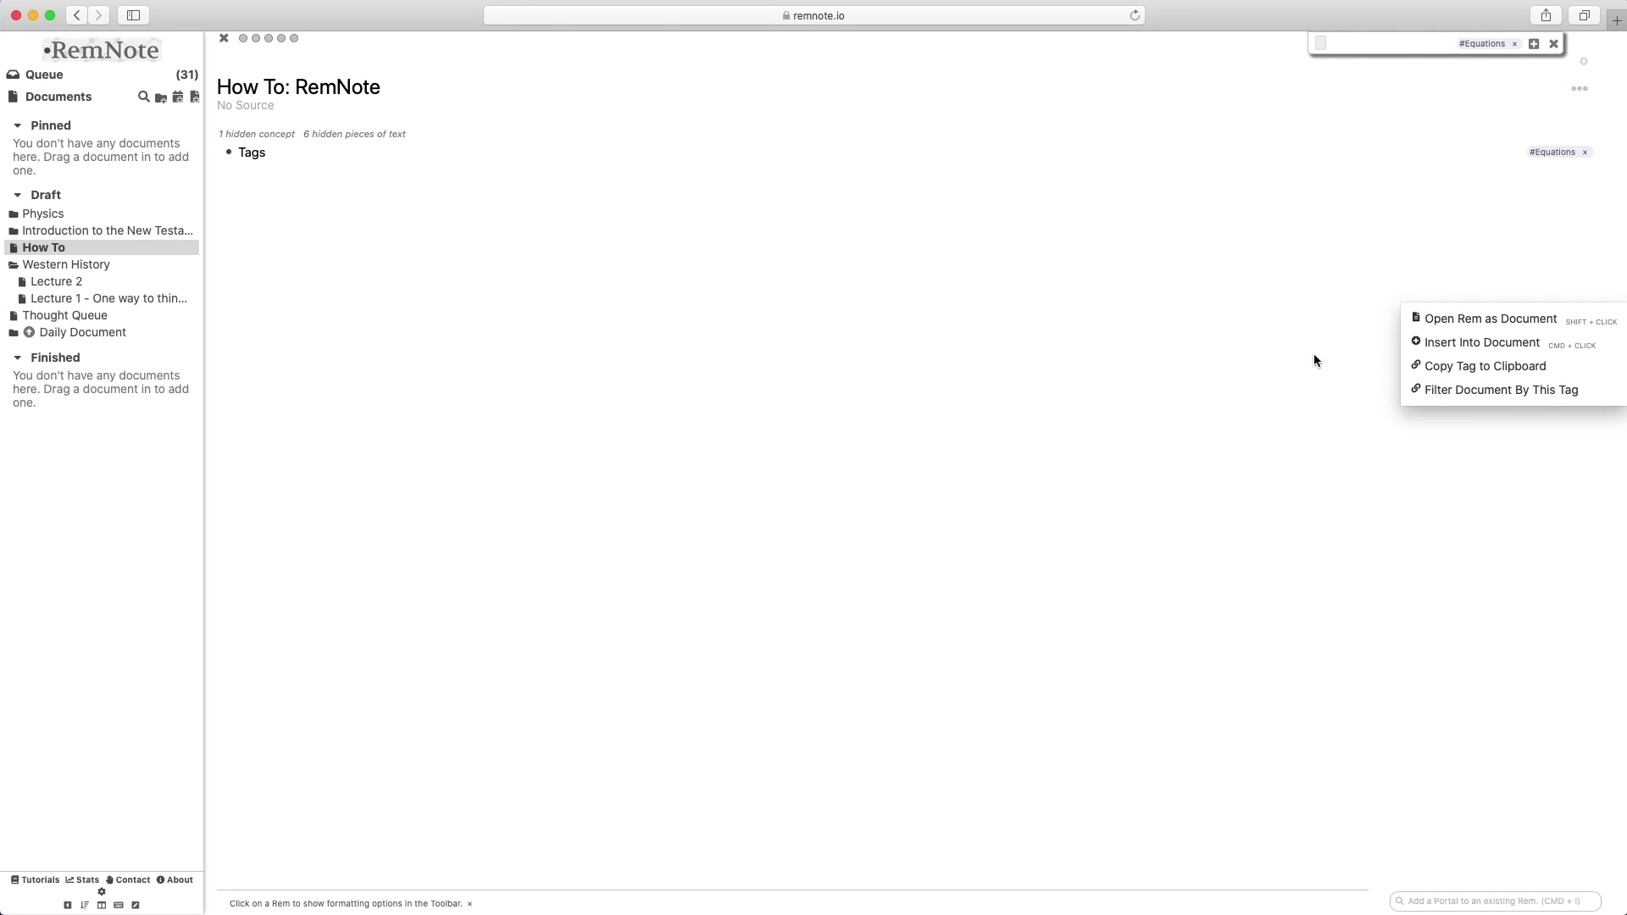
- Insert a /portal below Tags embedding the Physics folder
{"action": "left_click", "coordinate": [763, 370]}
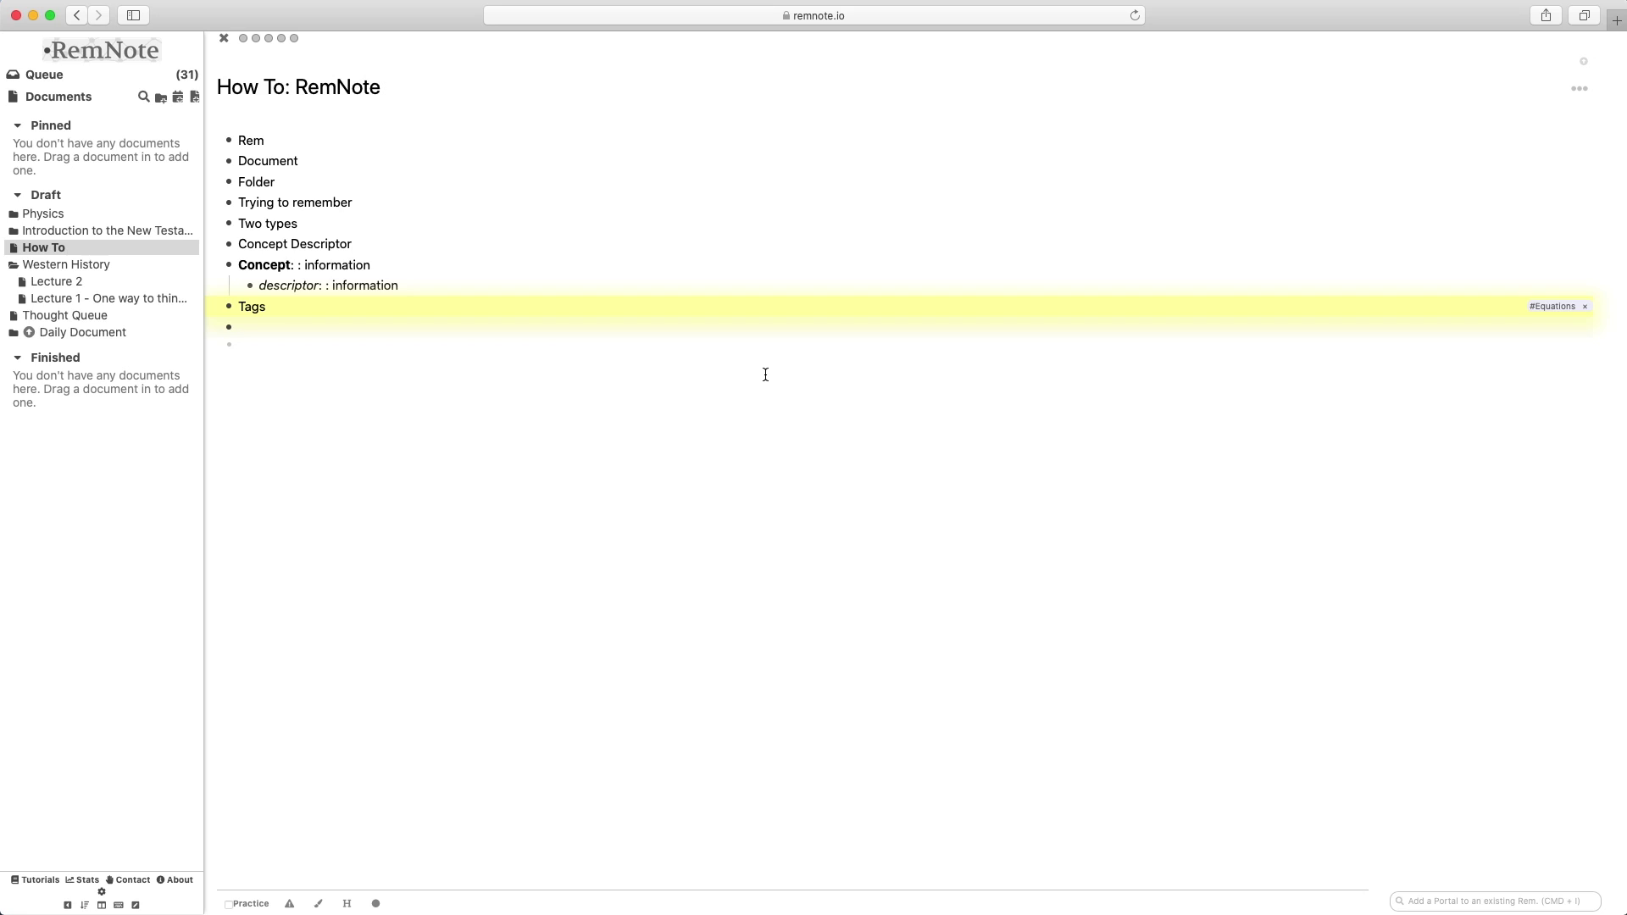
{"action": "type", "text": "/por"}
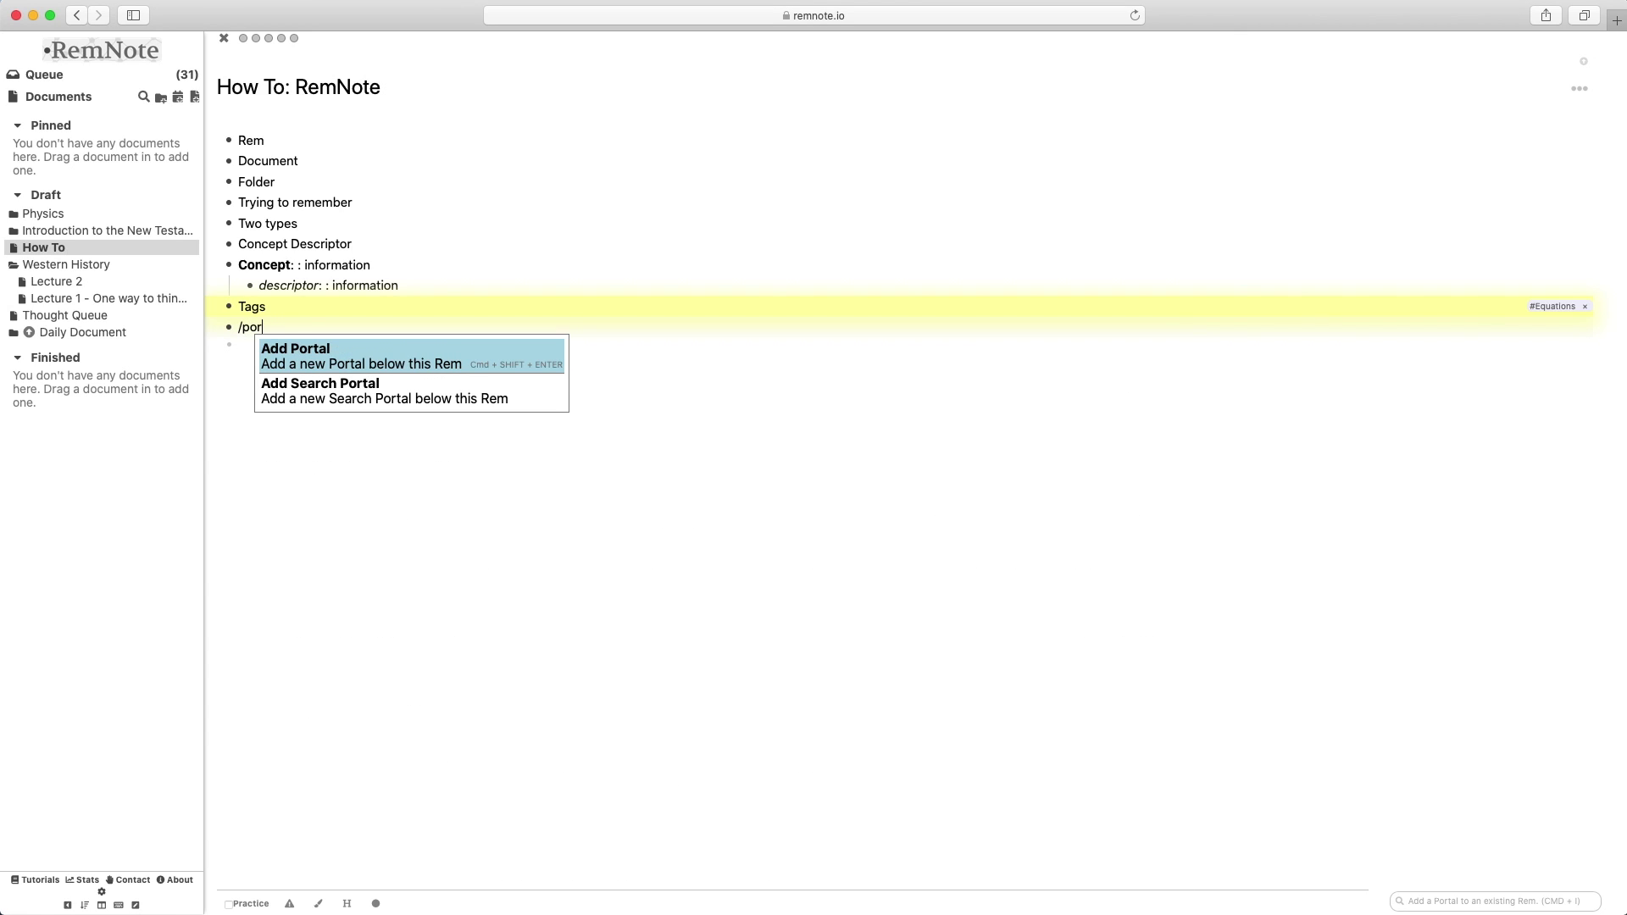
{"action": "type", "text": "tal"}
{"action": "key", "text": "Return"}
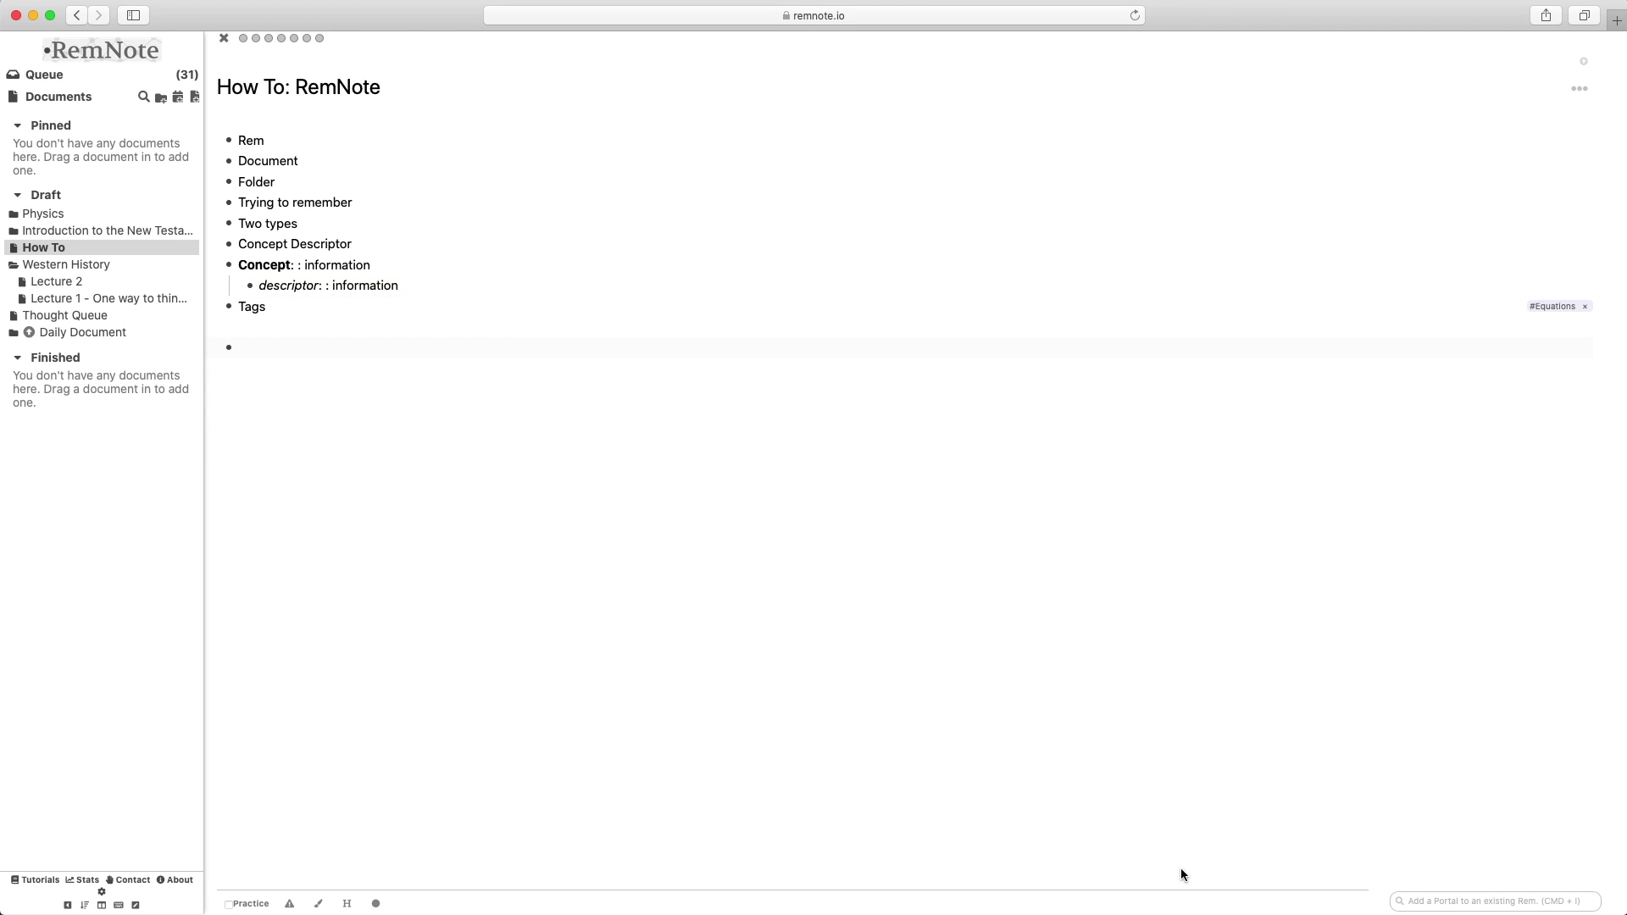
{"action": "left_click", "coordinate": [1453, 901]}
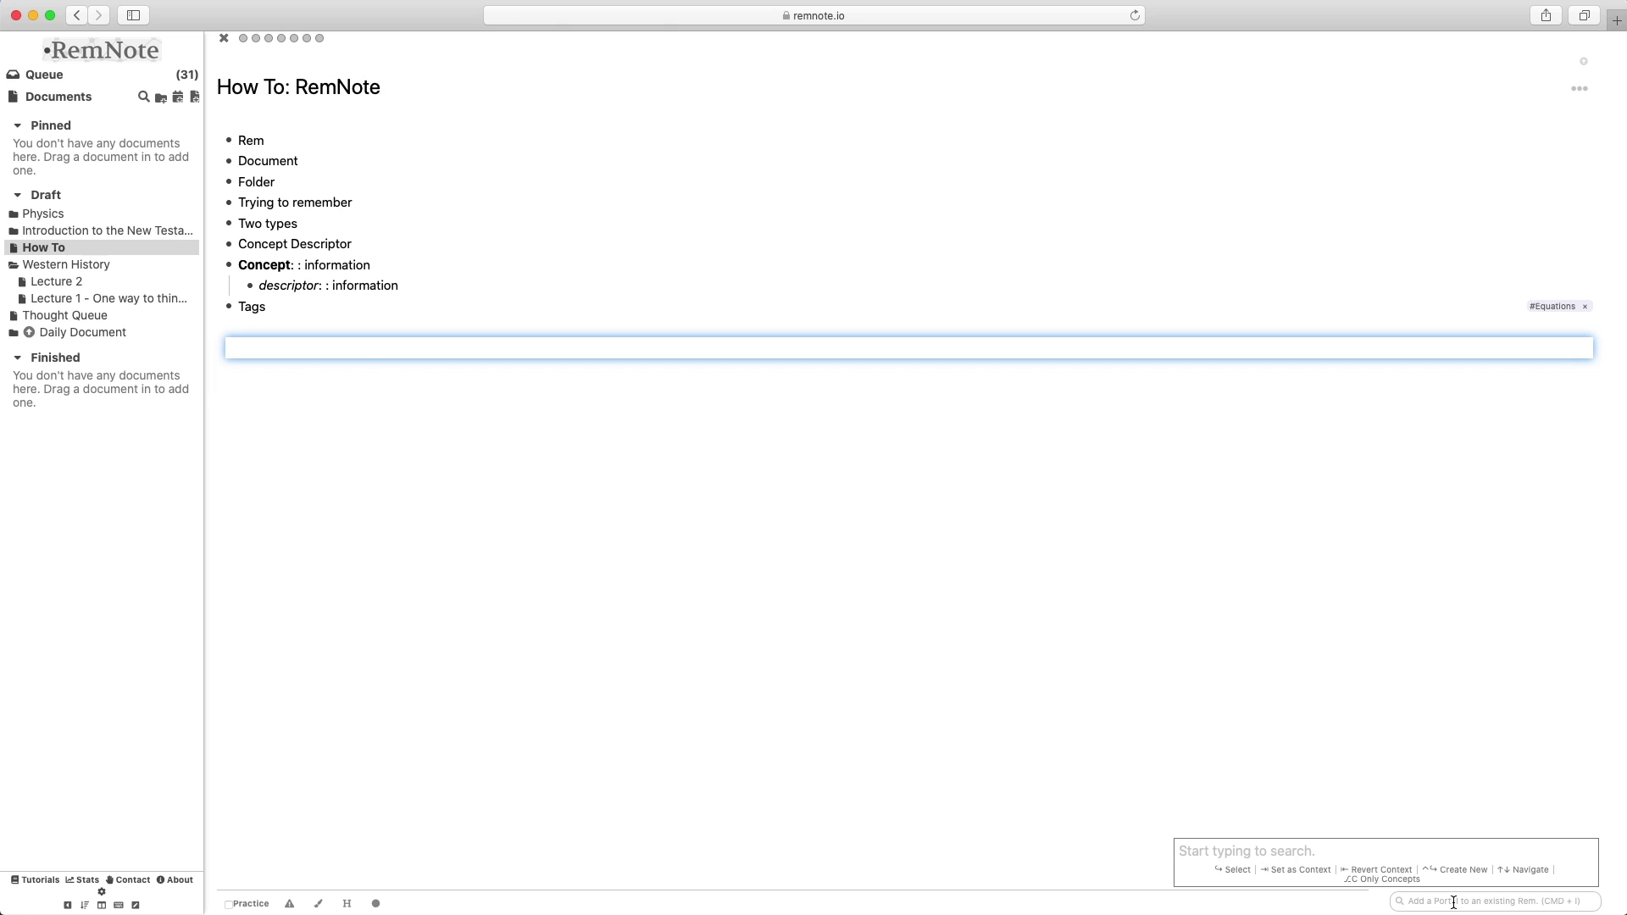
{"action": "left_click", "coordinate": [1503, 904]}
{"action": "mouse_move", "coordinate": [78, 224]}
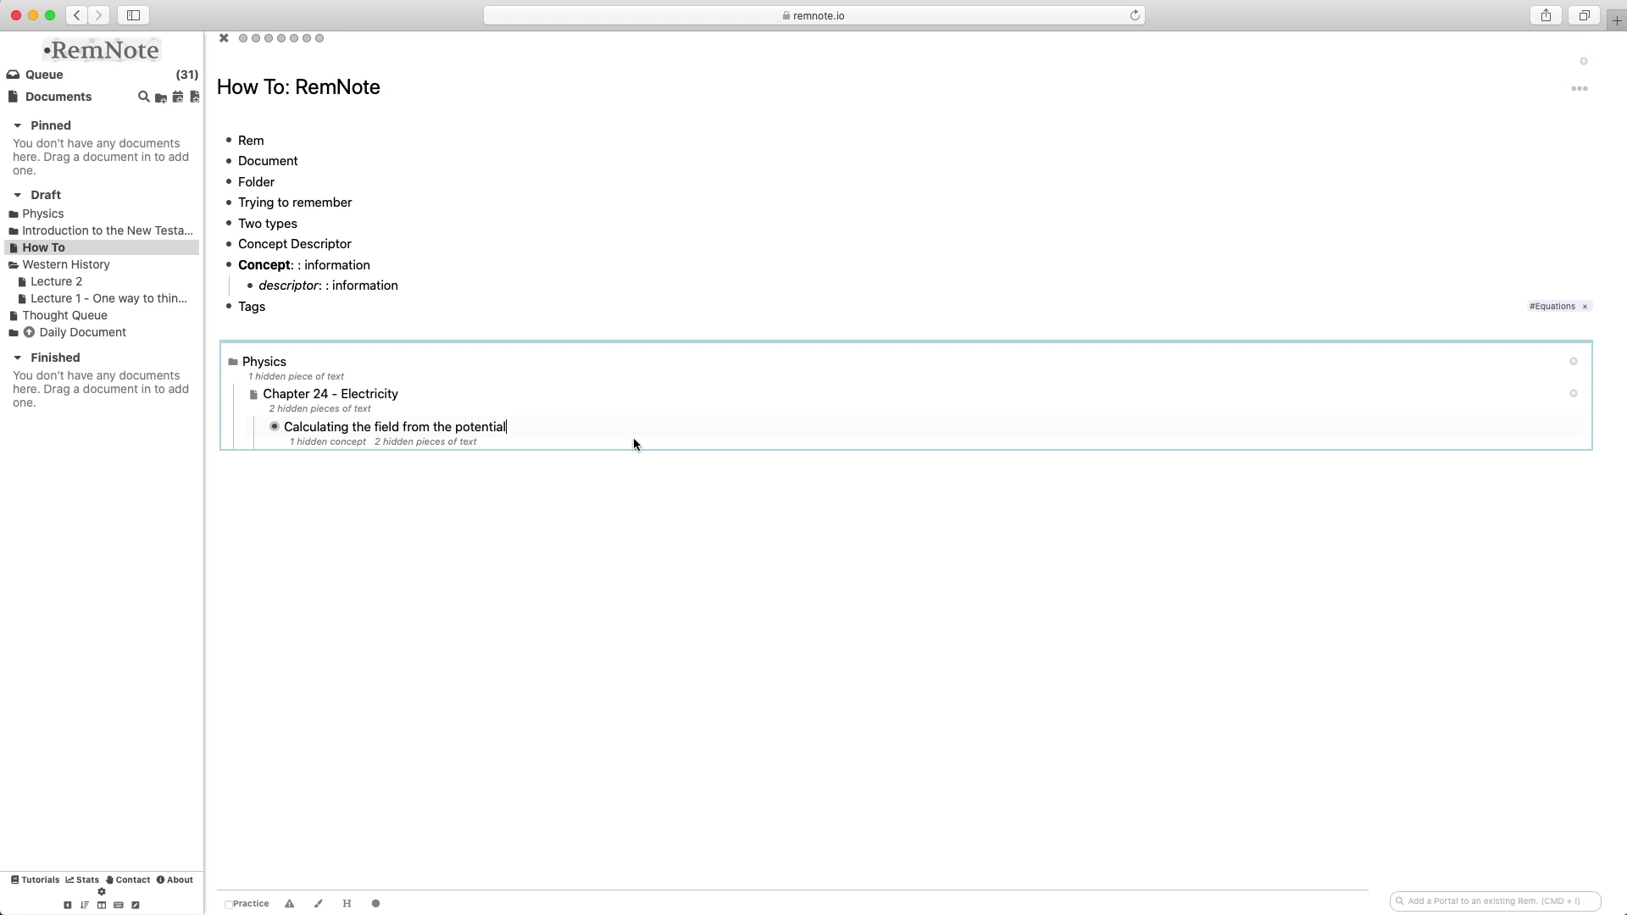
{"action": "left_click", "coordinate": [1503, 901]}
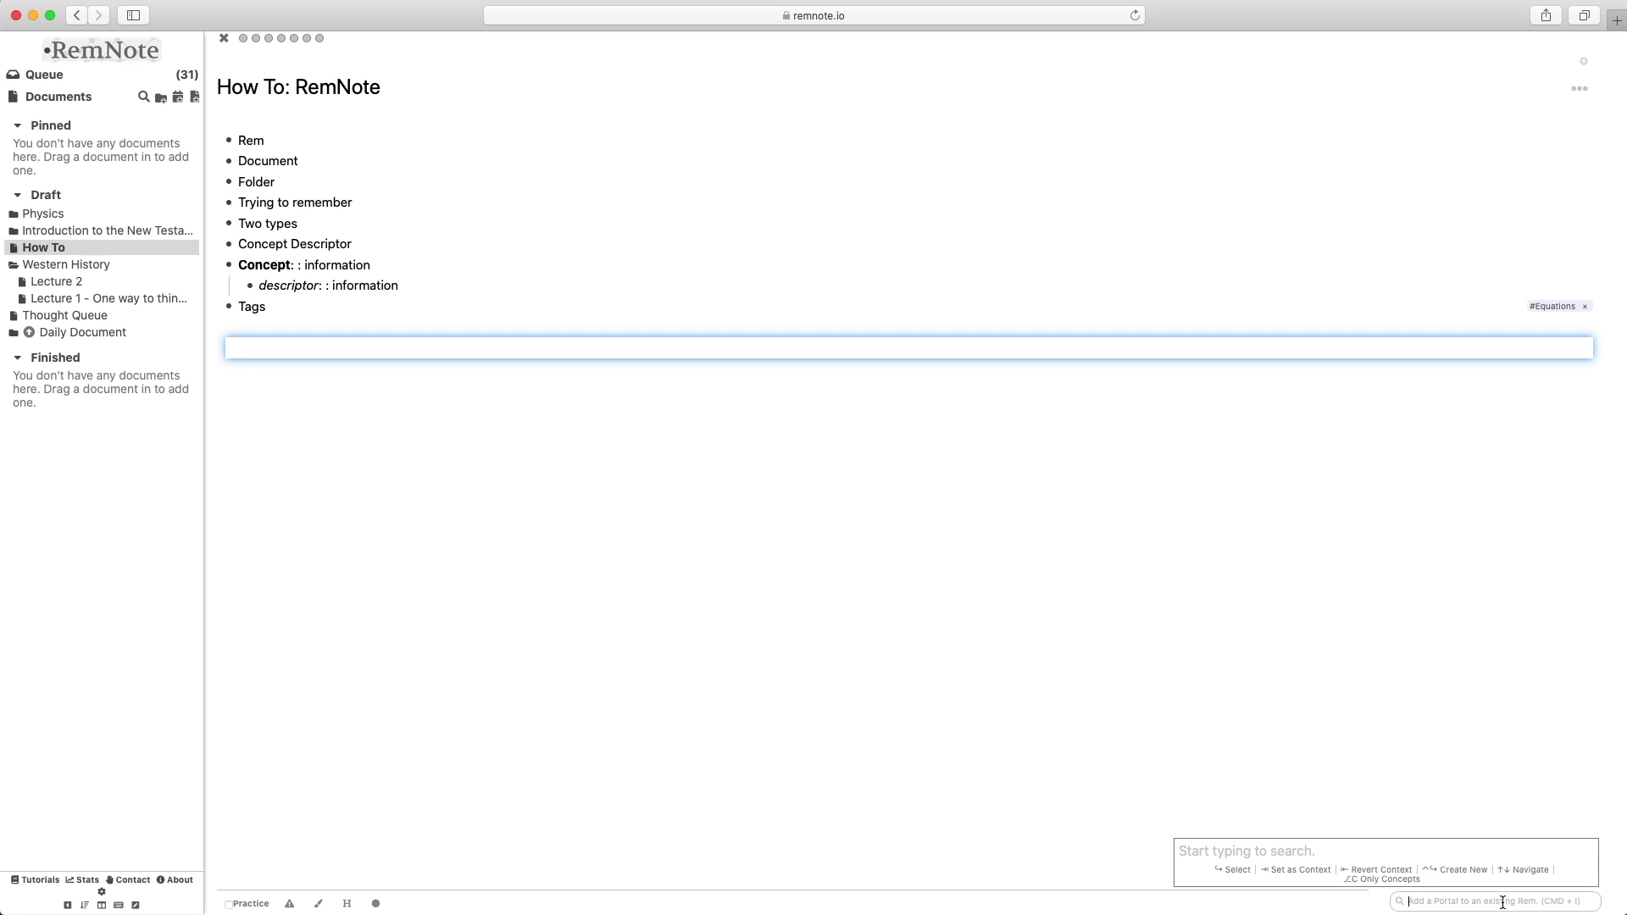
{"action": "type", "text": "physics"}
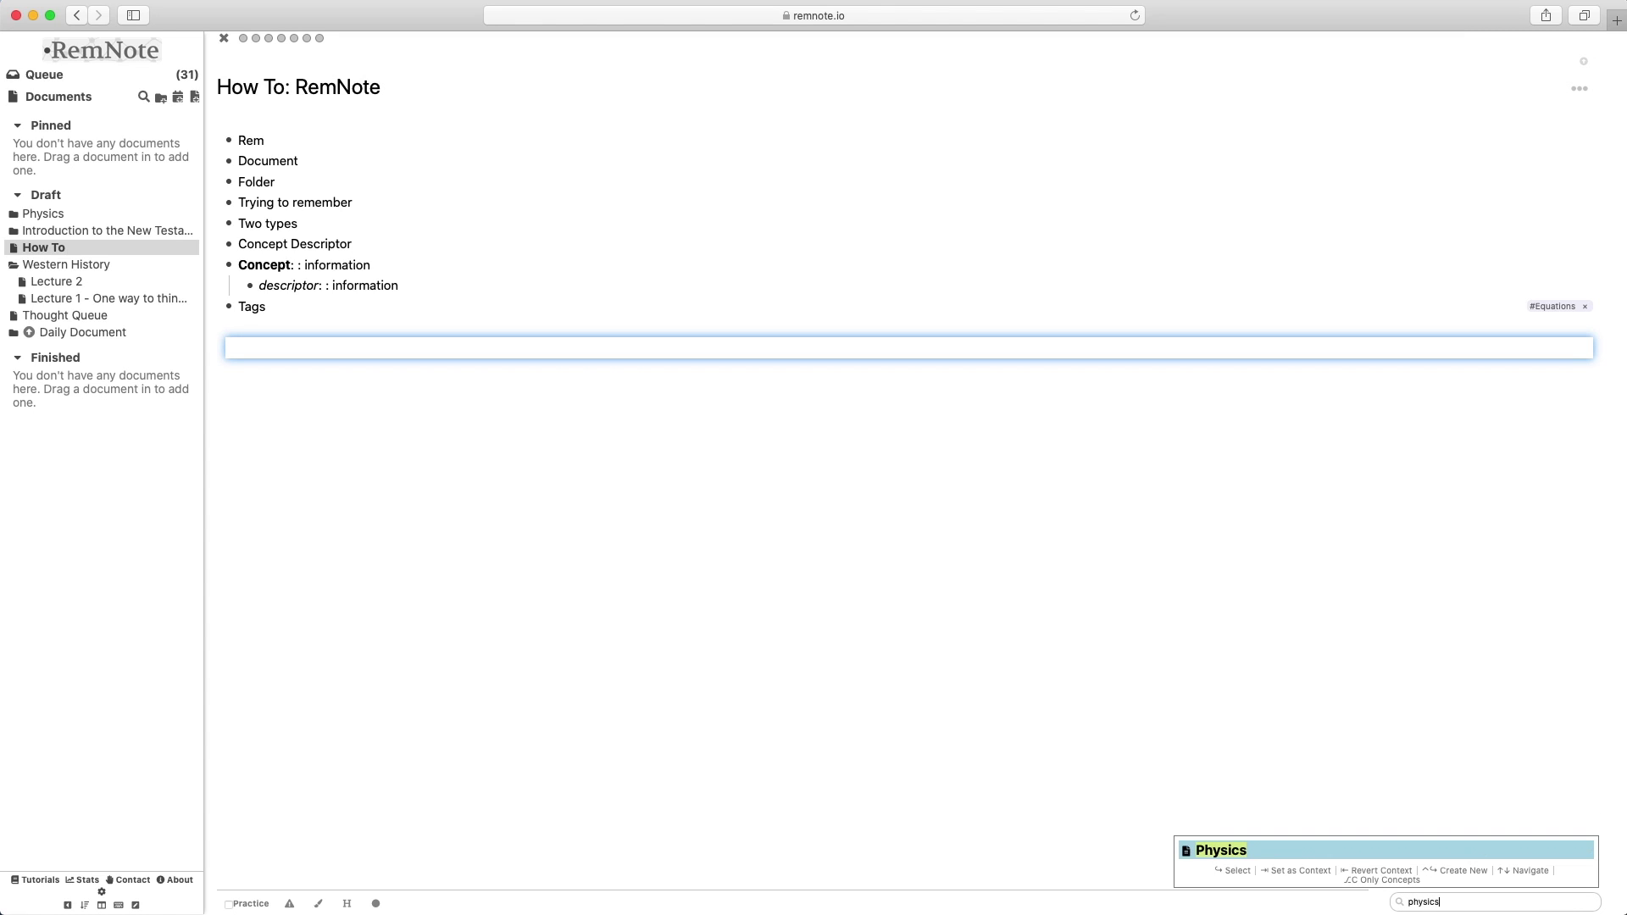
{"action": "left_click", "coordinate": [1328, 851]}
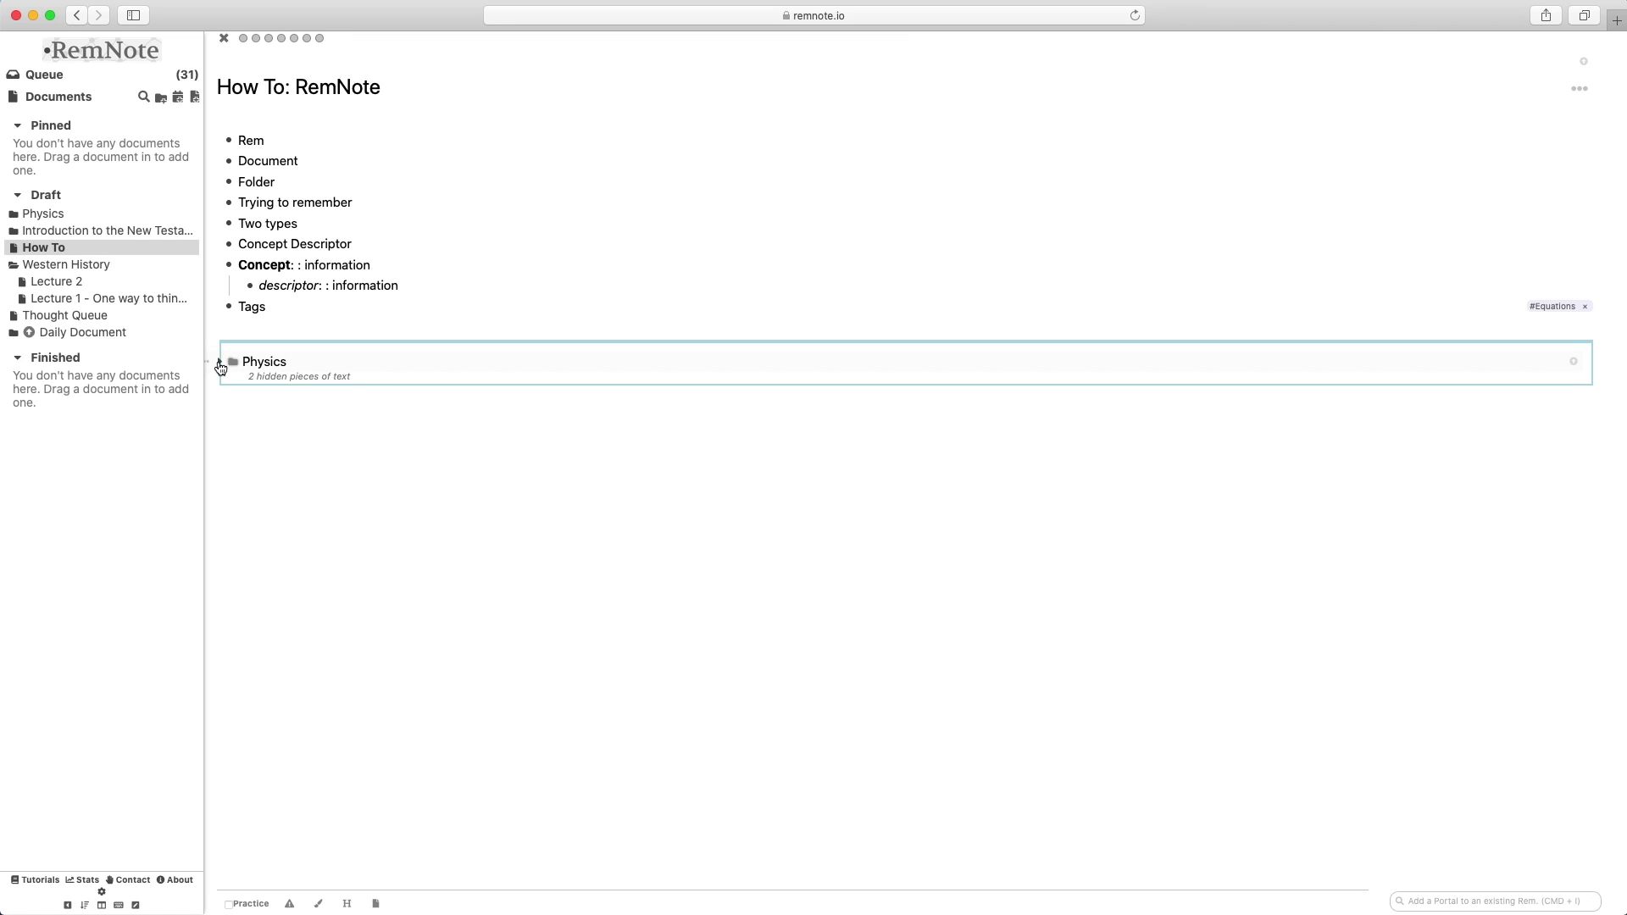
- Show Chapter 24 - Electricity and 'Calculating the field from the potential' in the portal
{"action": "left_click", "coordinate": [307, 378]}
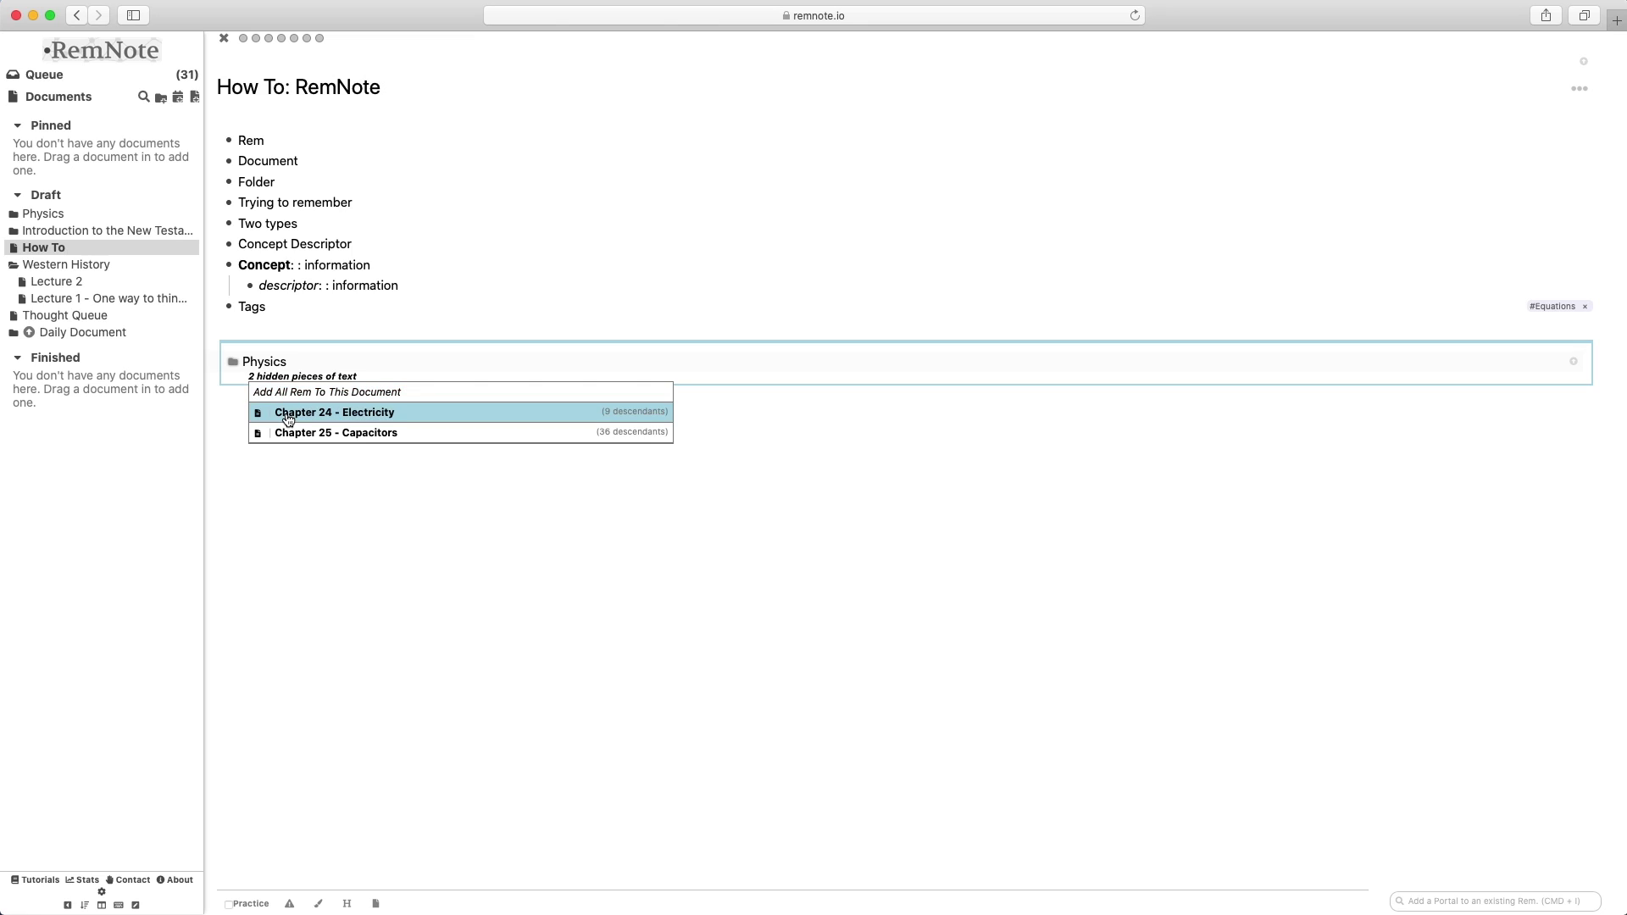
{"action": "left_click", "coordinate": [298, 413]}
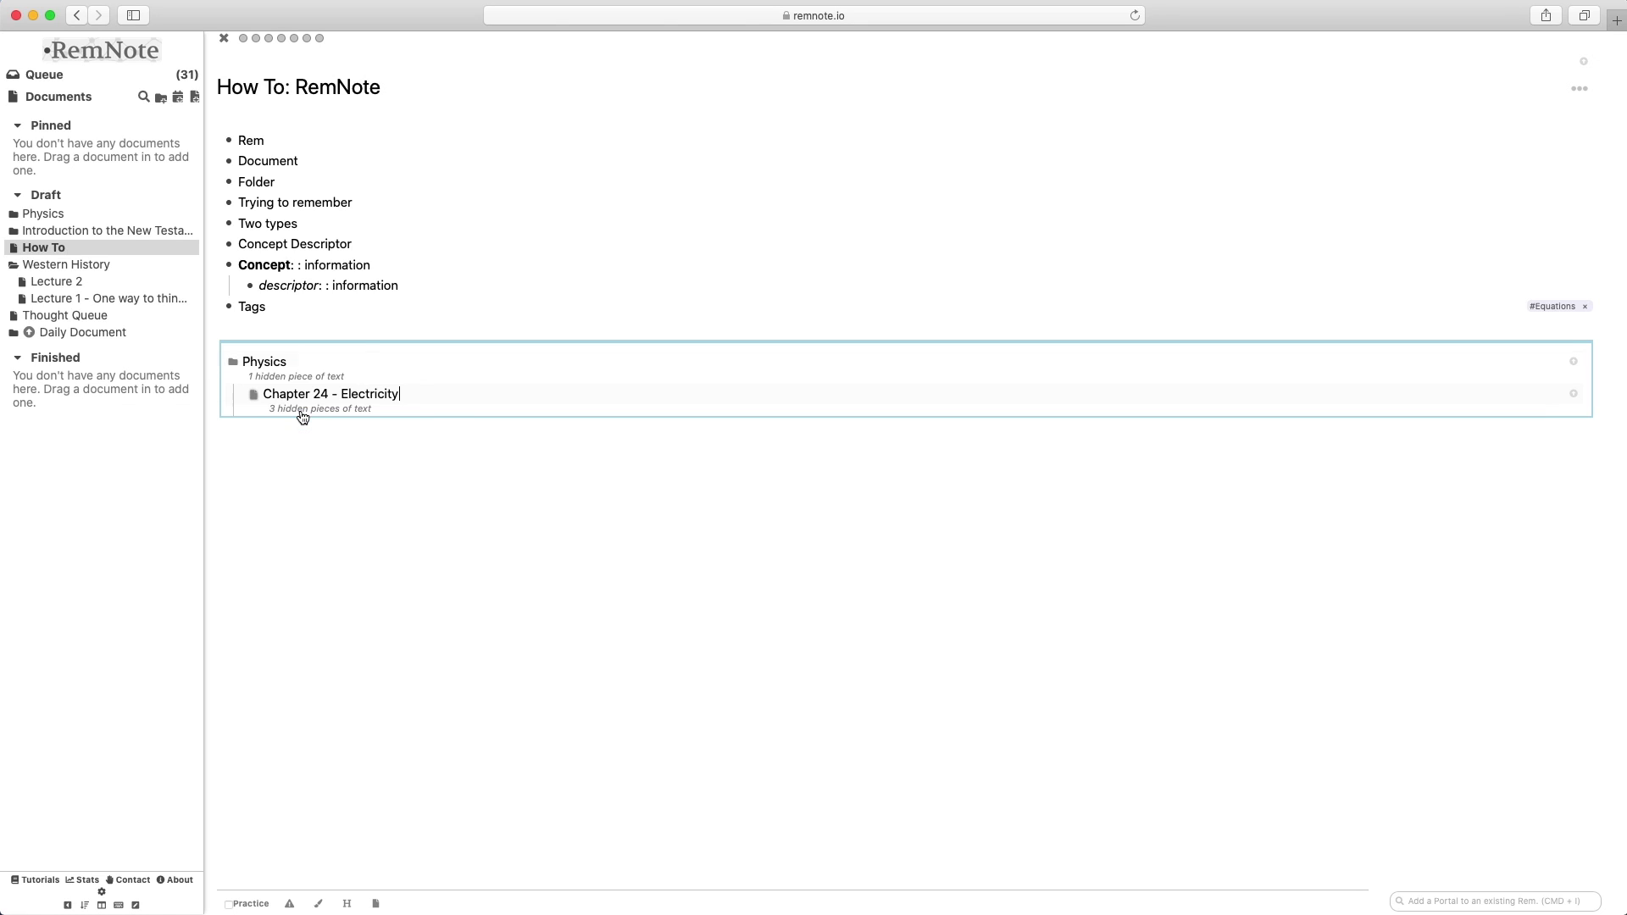
{"action": "left_click", "coordinate": [285, 411]}
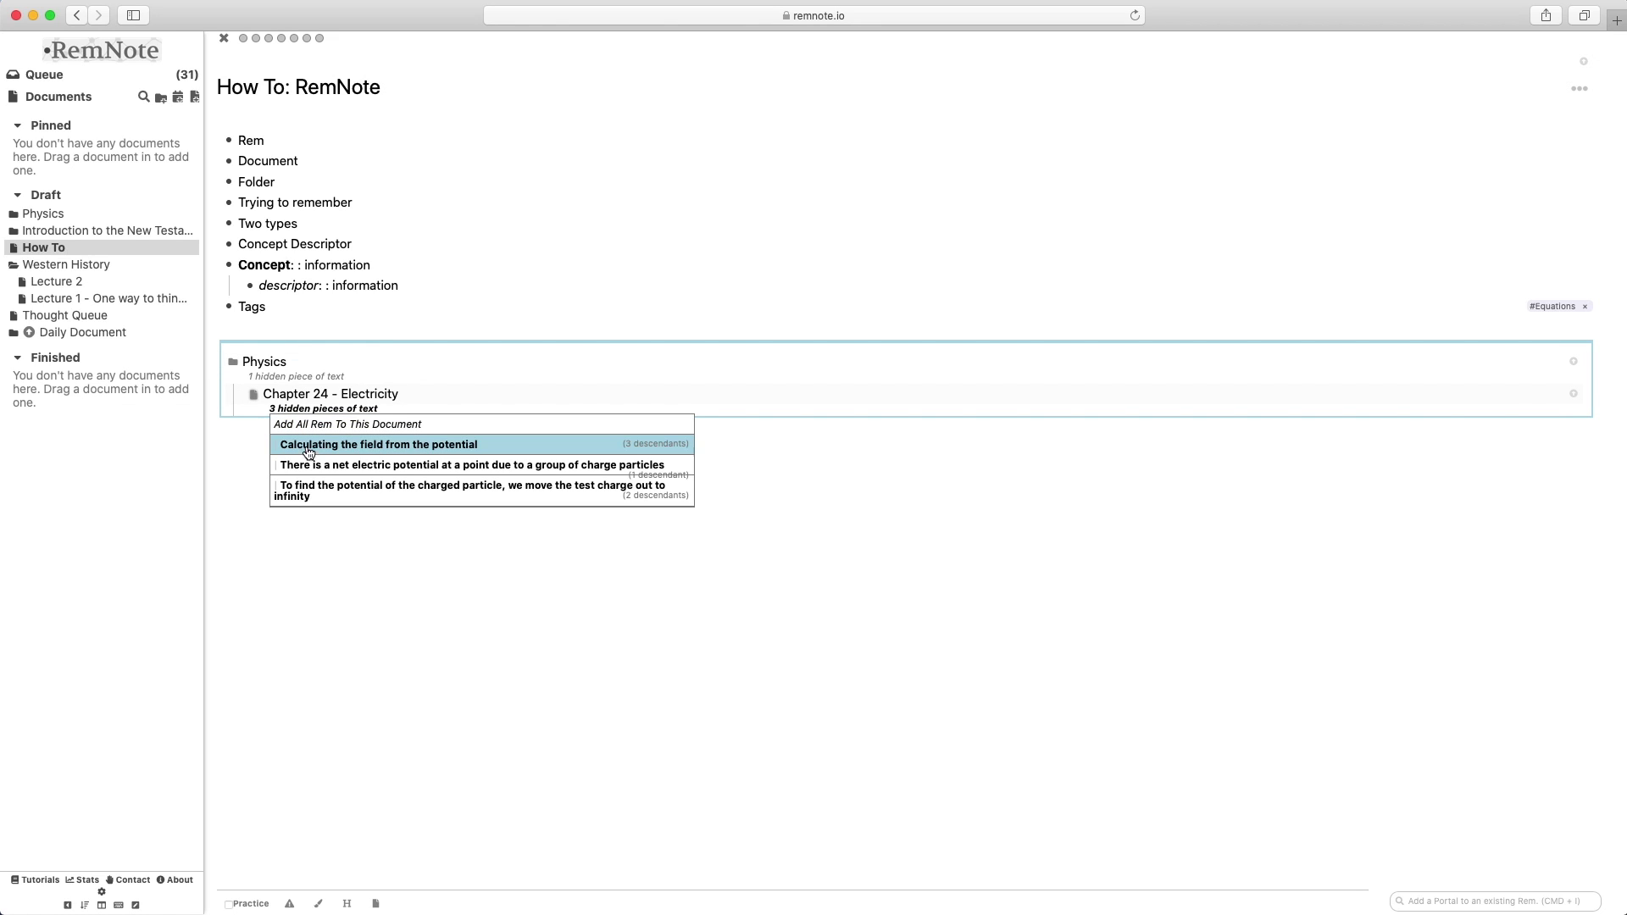
{"action": "left_click", "coordinate": [309, 445]}
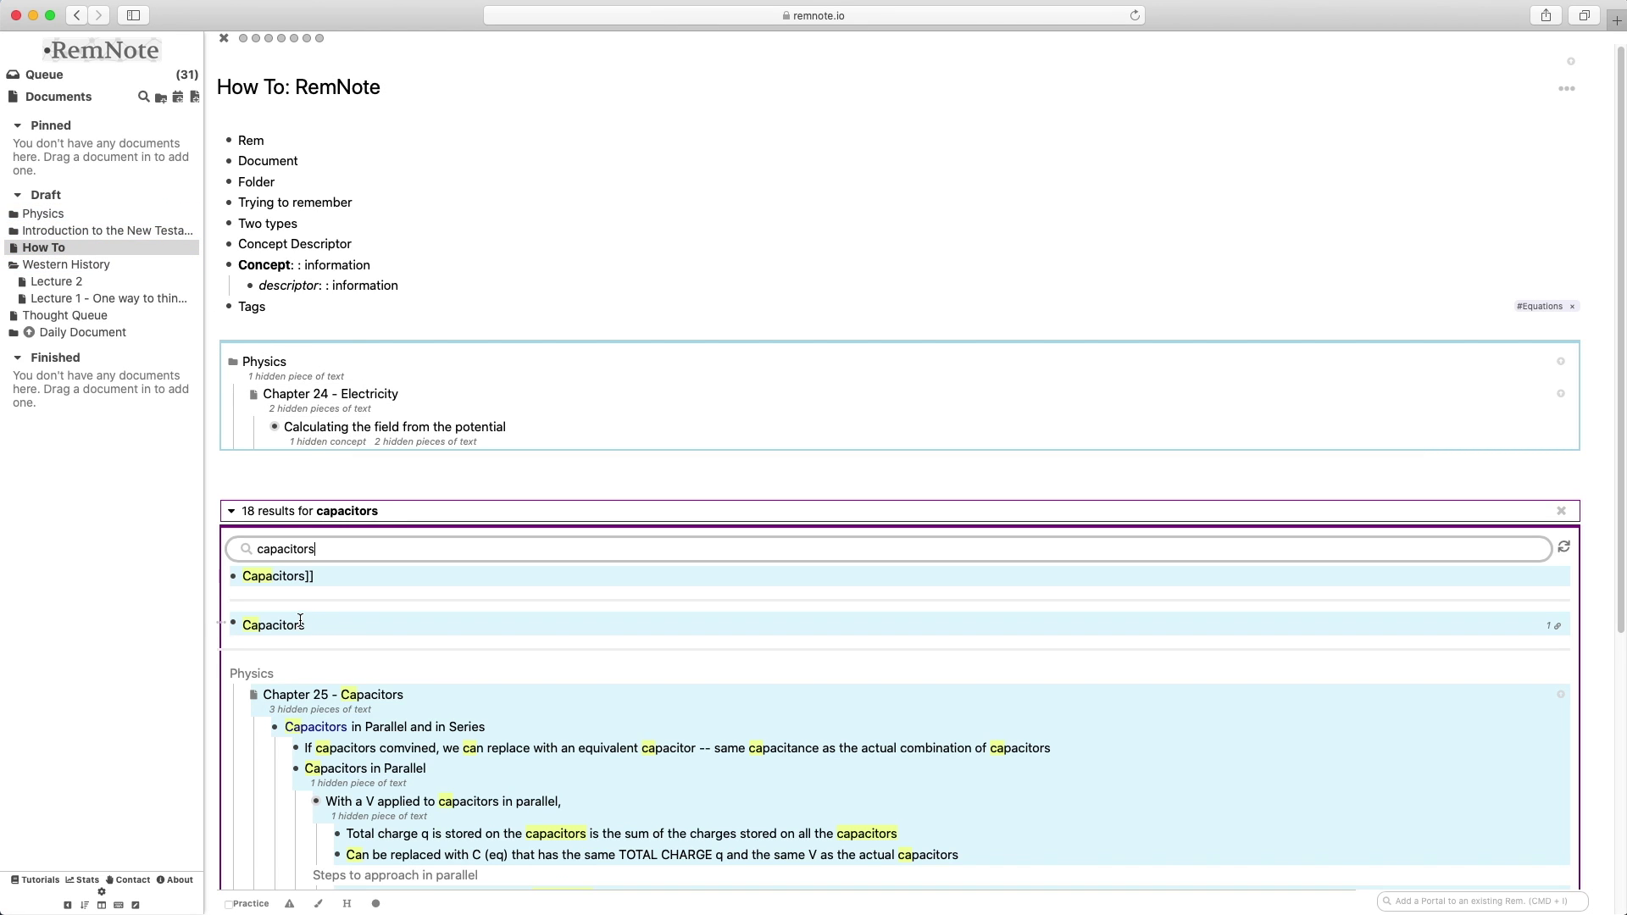
{"action": "scroll", "coordinate": [361, 630], "scroll_direction": "down", "scroll_amount": 4}
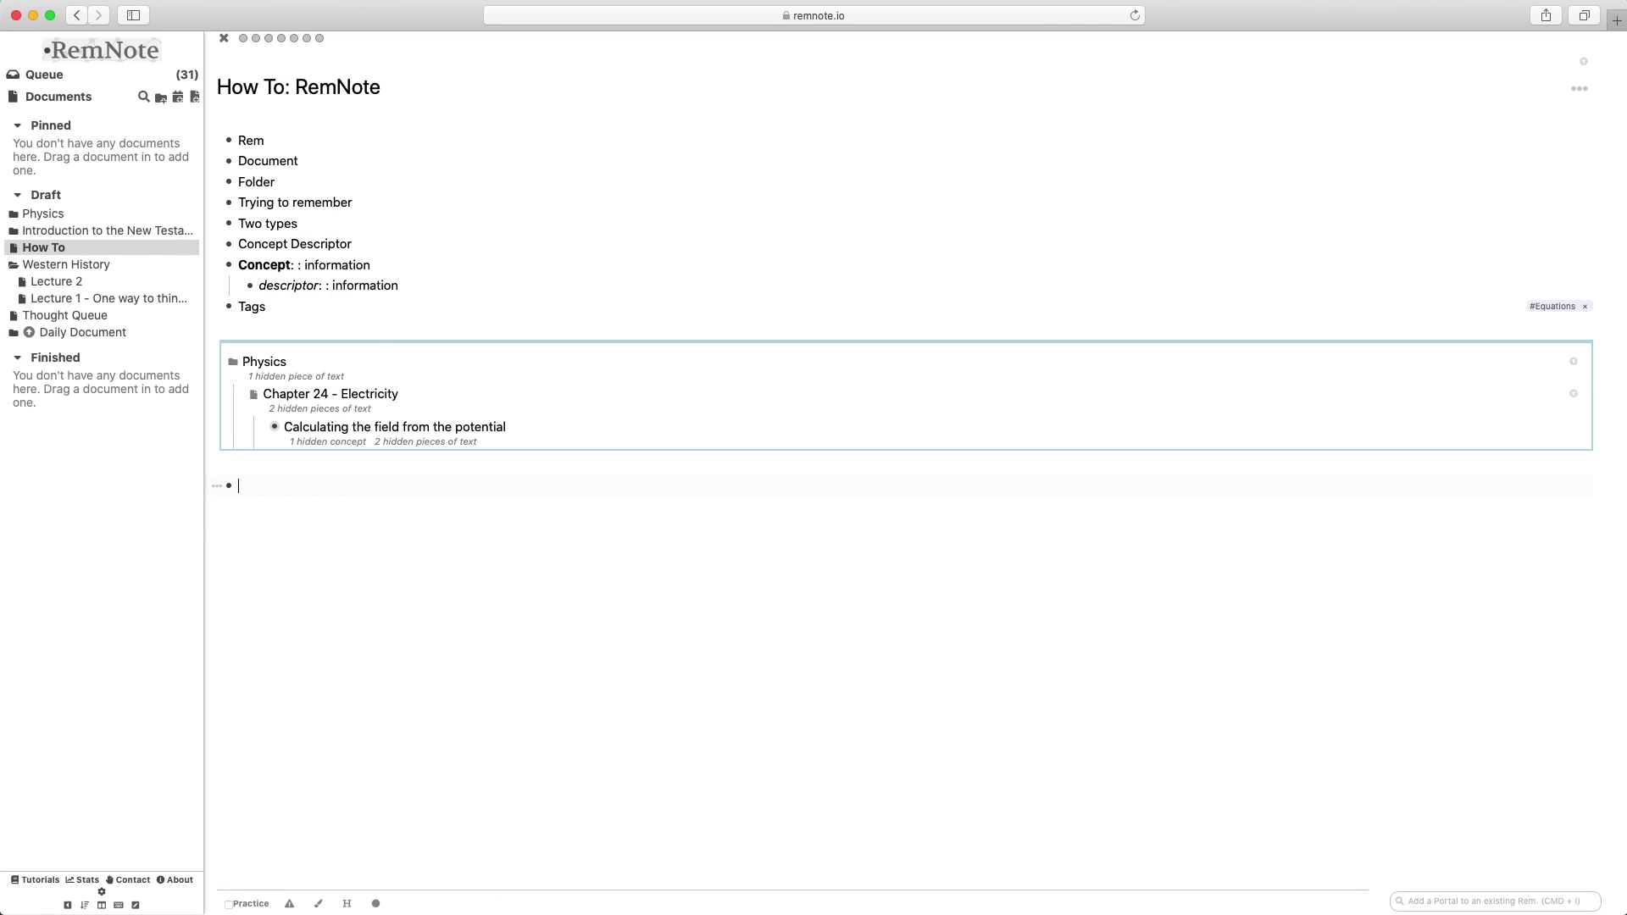
- Add a search portal for 'capacitors' below the Physics portal, listing 18 results
{"action": "type", "text": "/search"}
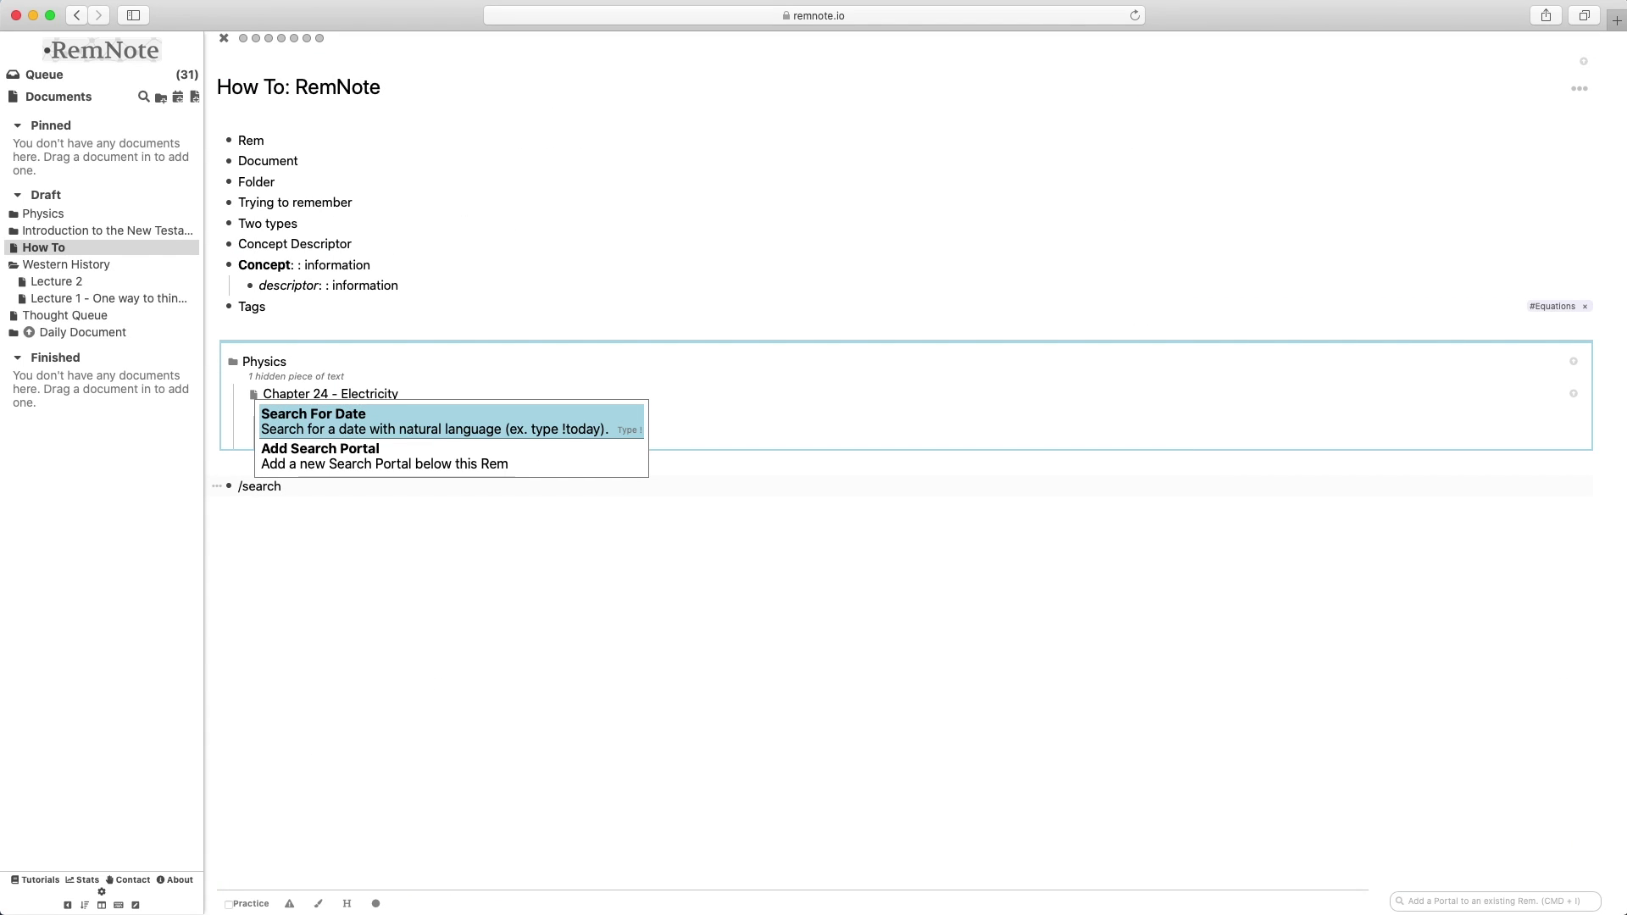
{"action": "key", "text": "Down"}
{"action": "key", "text": "Return"}
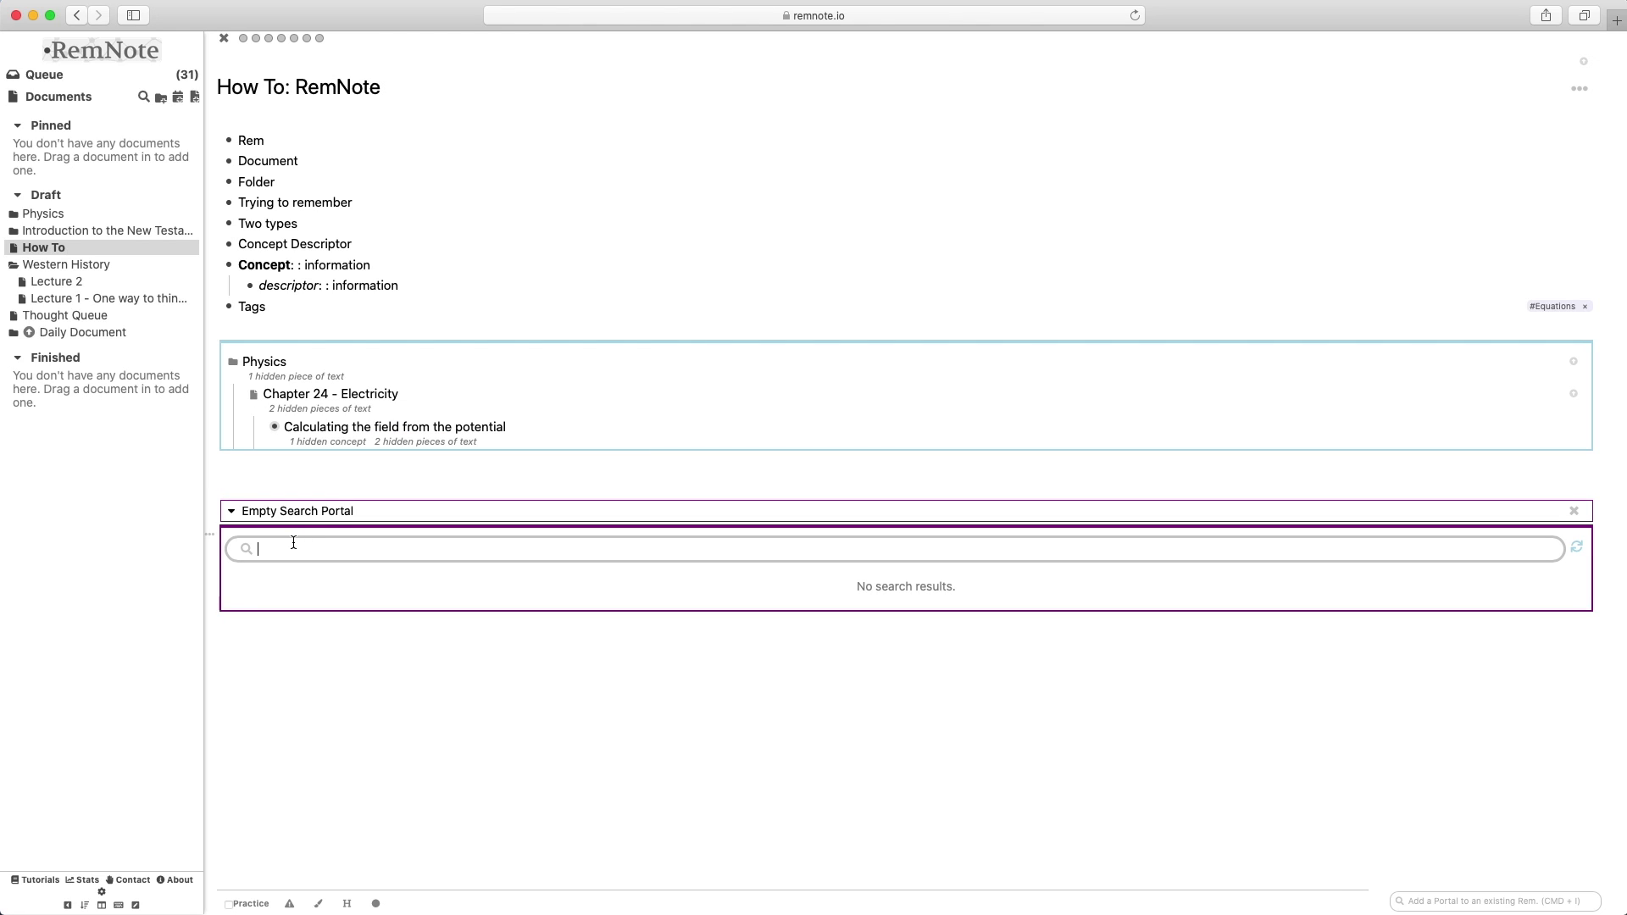
{"action": "type", "text": "capacitors"}
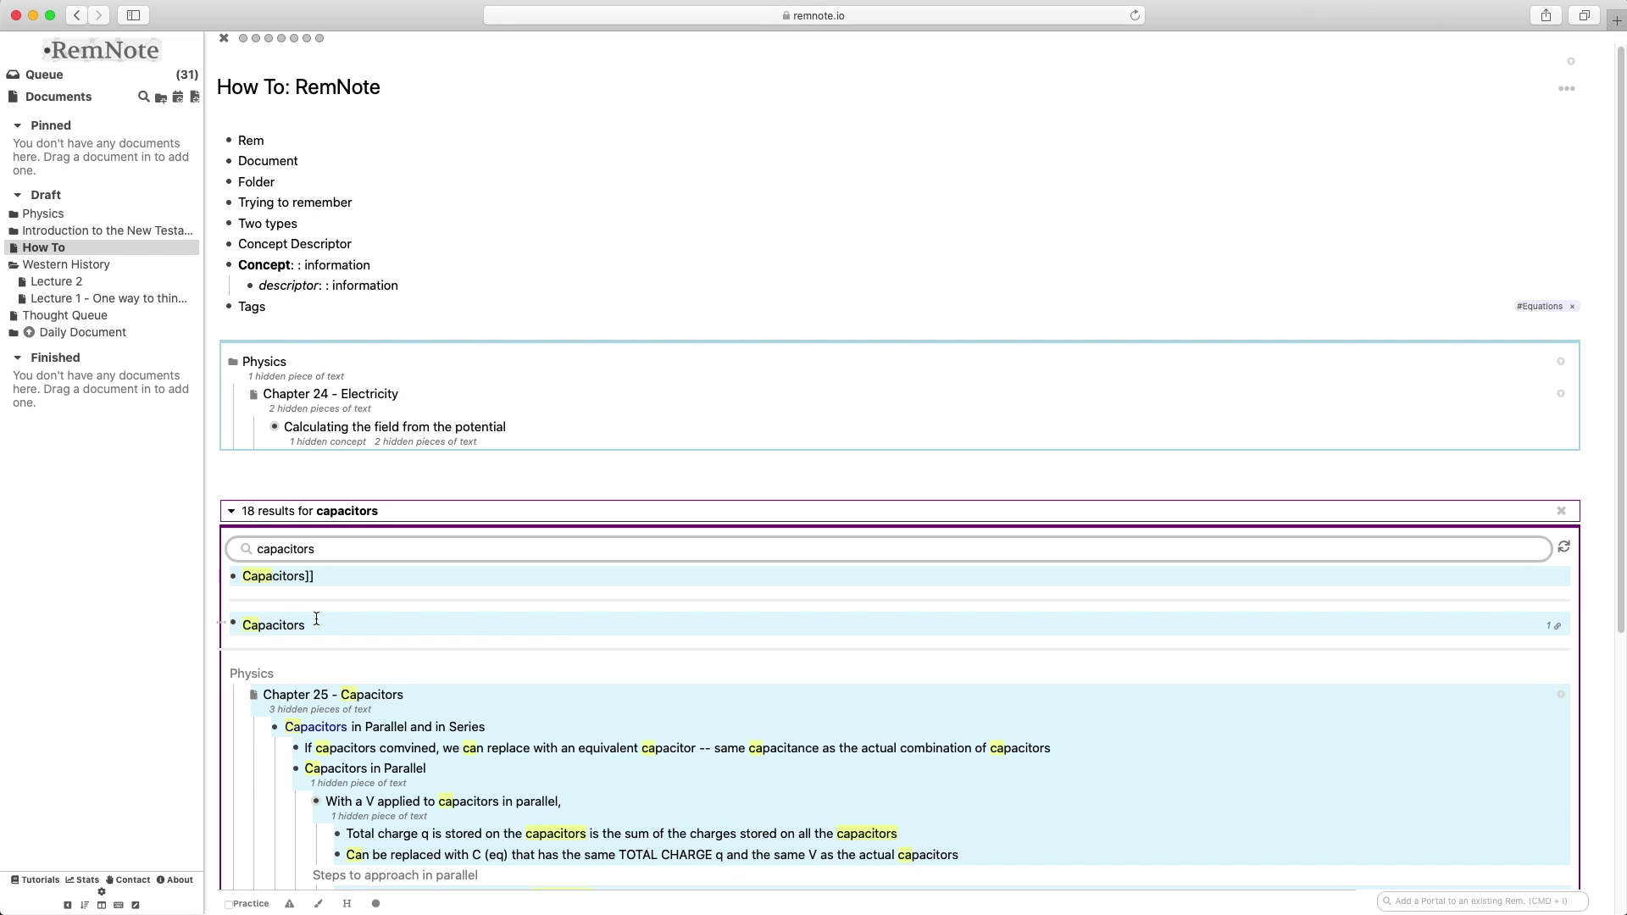
{"action": "scroll", "coordinate": [403, 644], "scroll_direction": "down", "scroll_amount": 3}
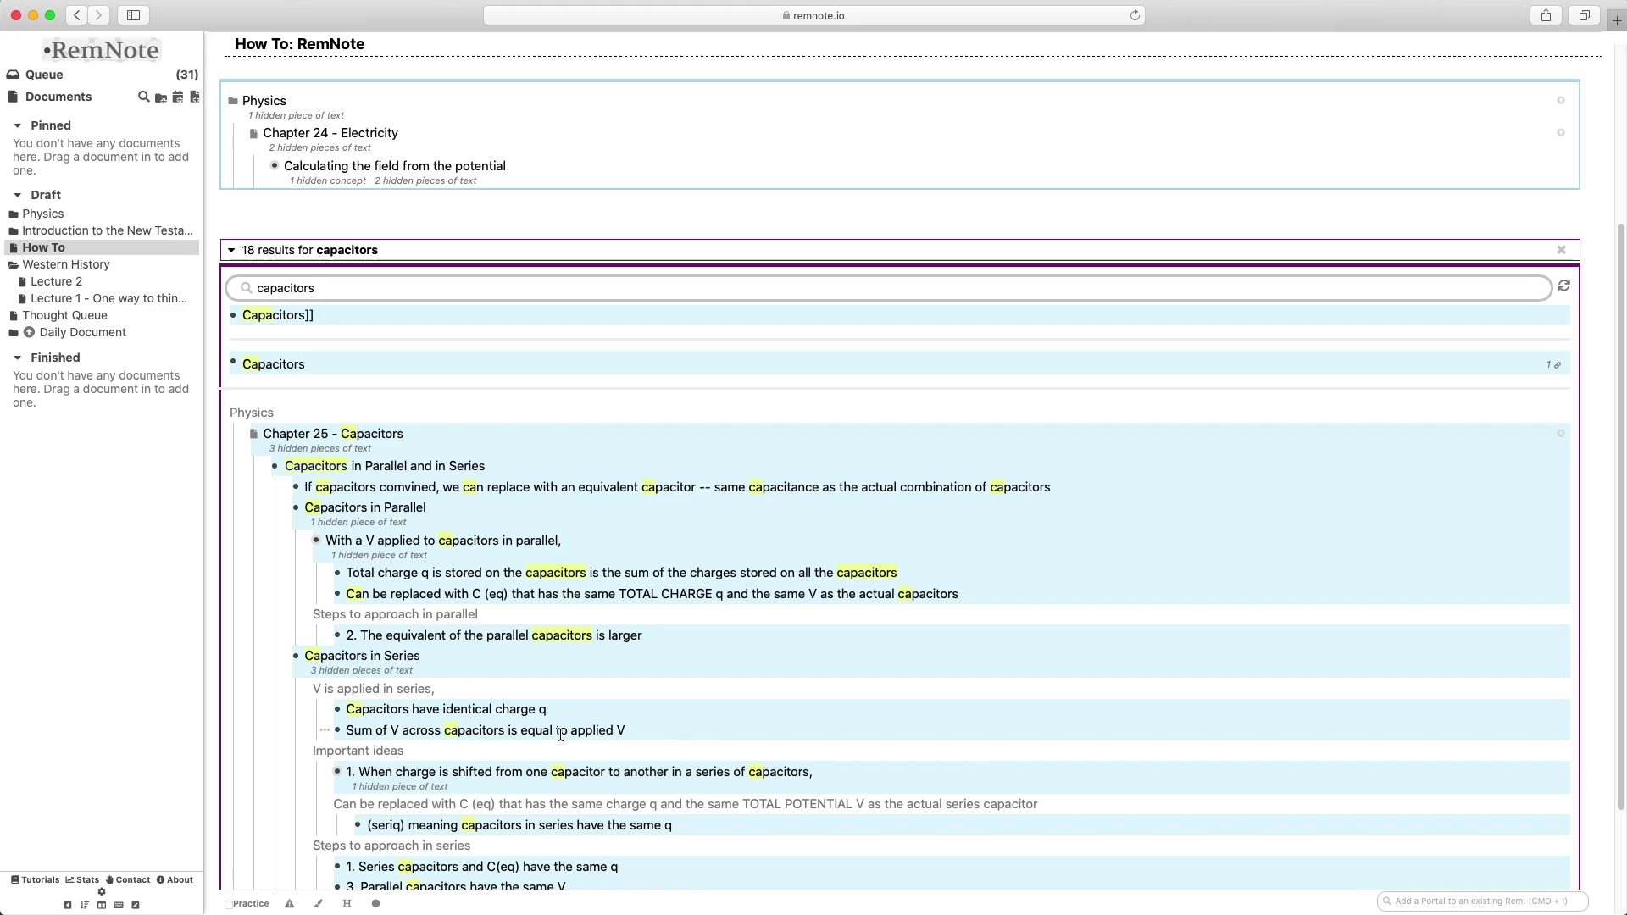
{"action": "left_click", "coordinate": [525, 189]}
- Below the search portal, add a 'Linking' bullet and a [[References]] rem
{"action": "key", "text": "BackSpace"}
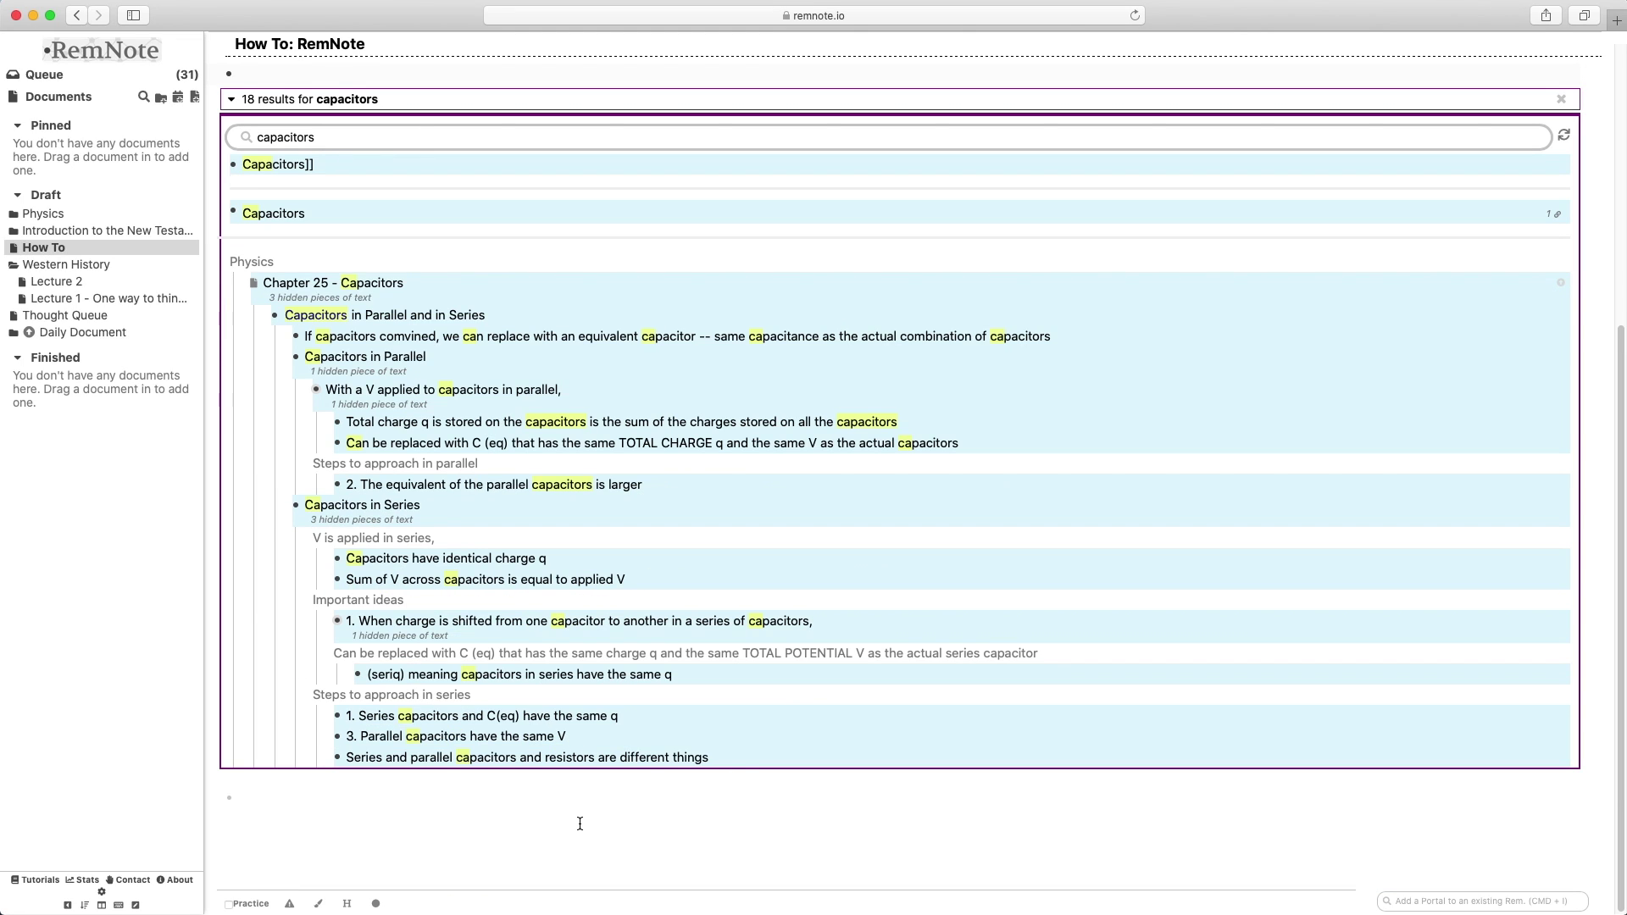
{"action": "left_click", "coordinate": [579, 824]}
{"action": "type", "text": "Linking"}
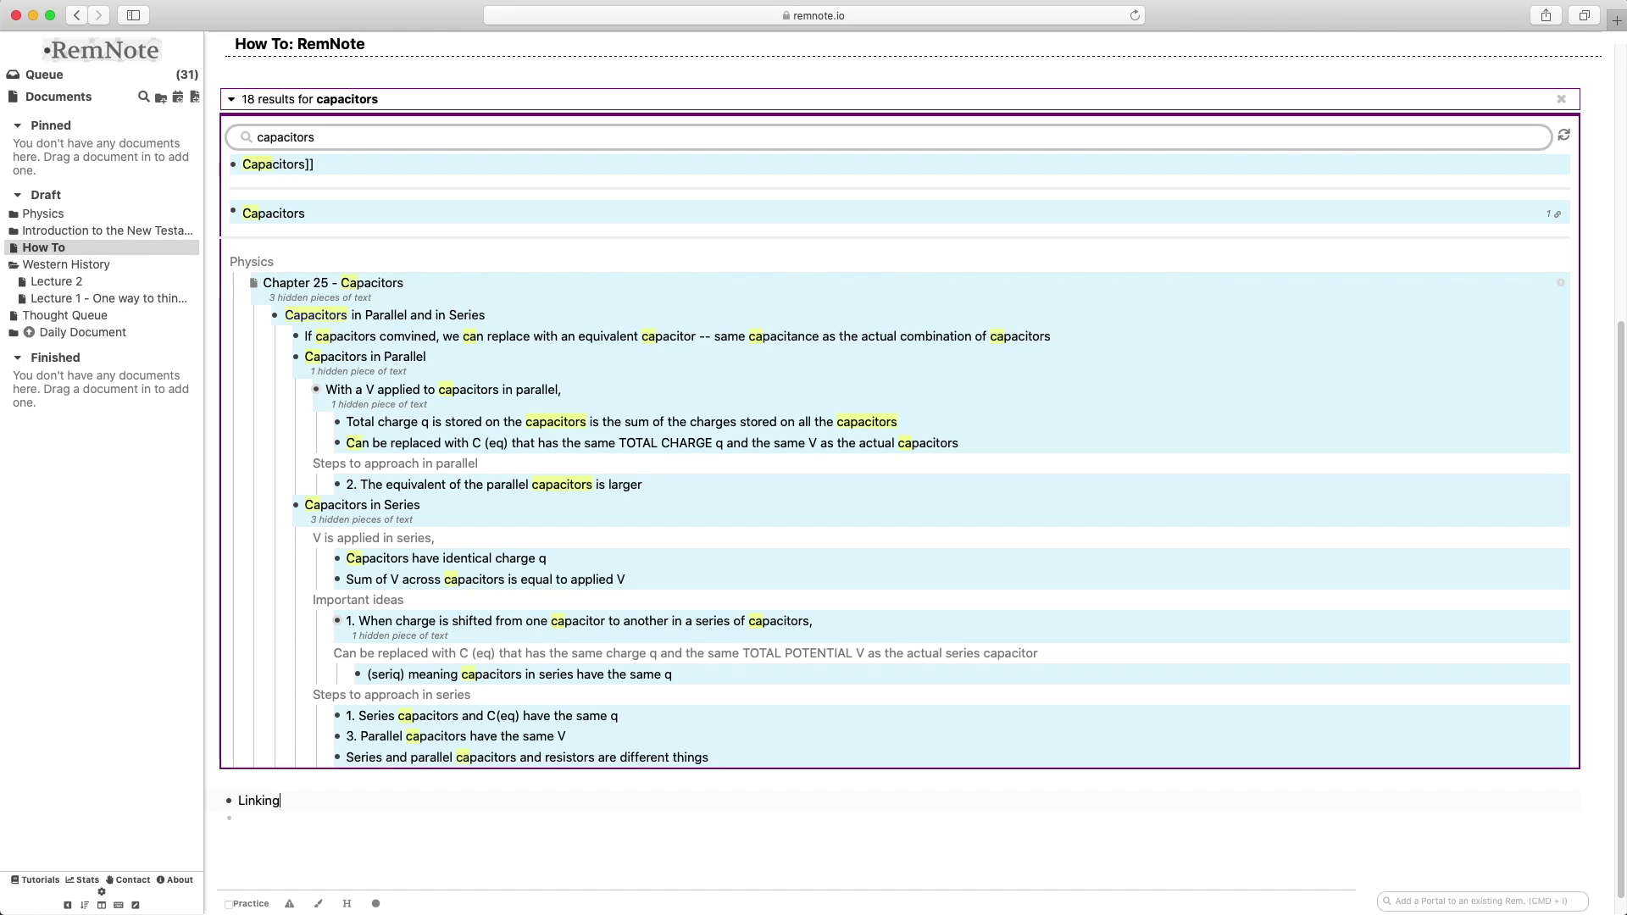
{"action": "key", "text": "Return"}
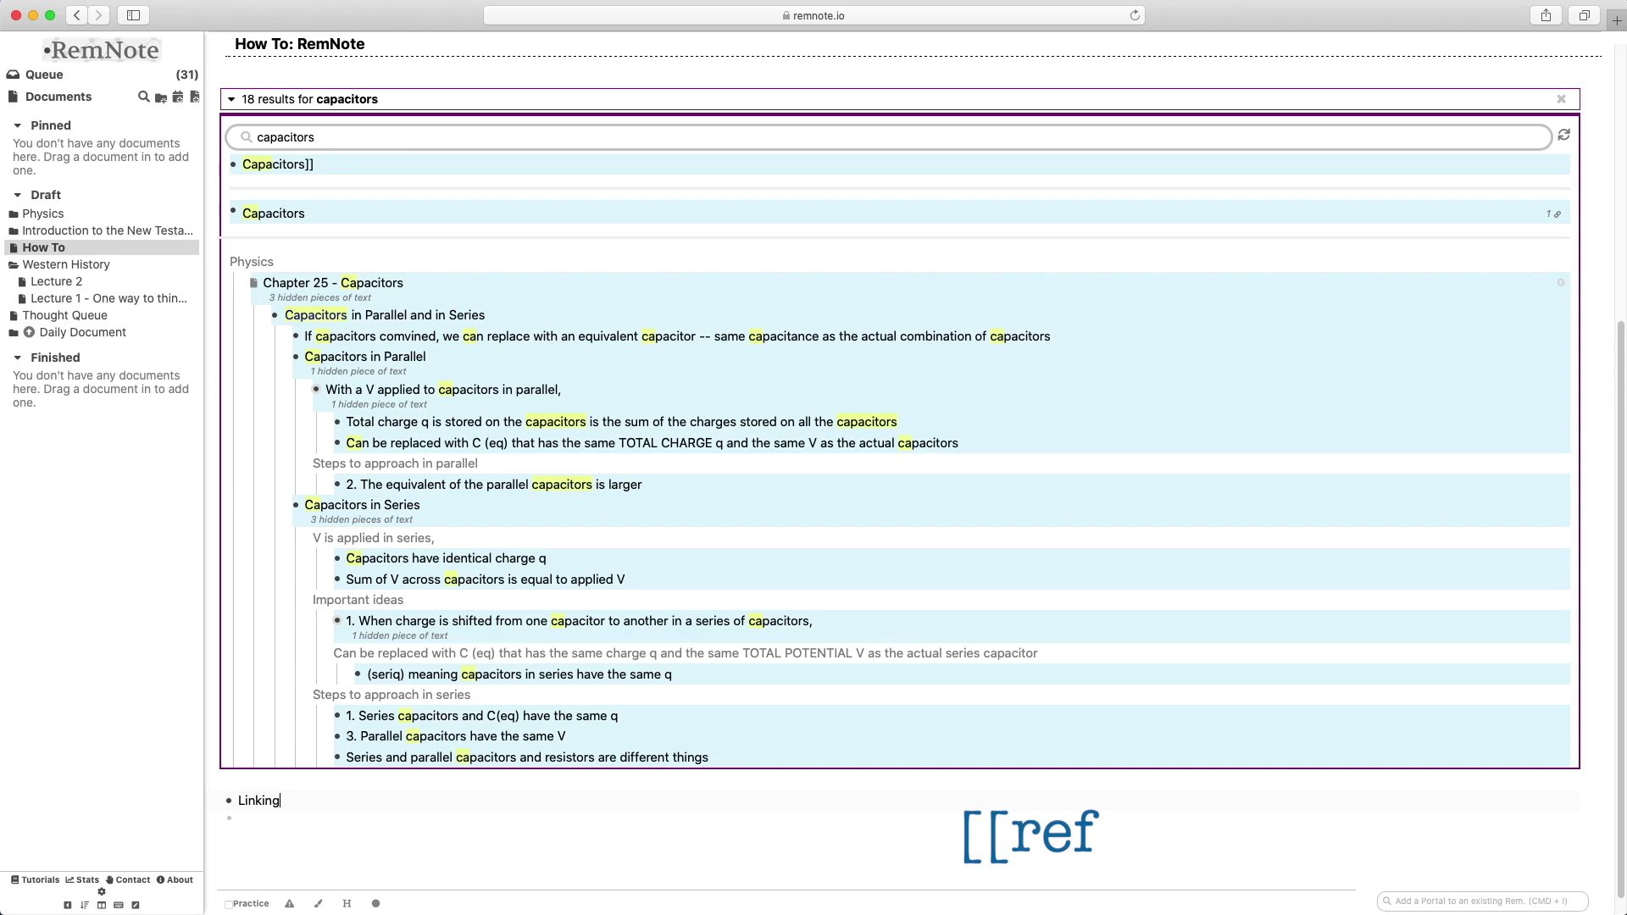
{"action": "type", "text": "[[R"}
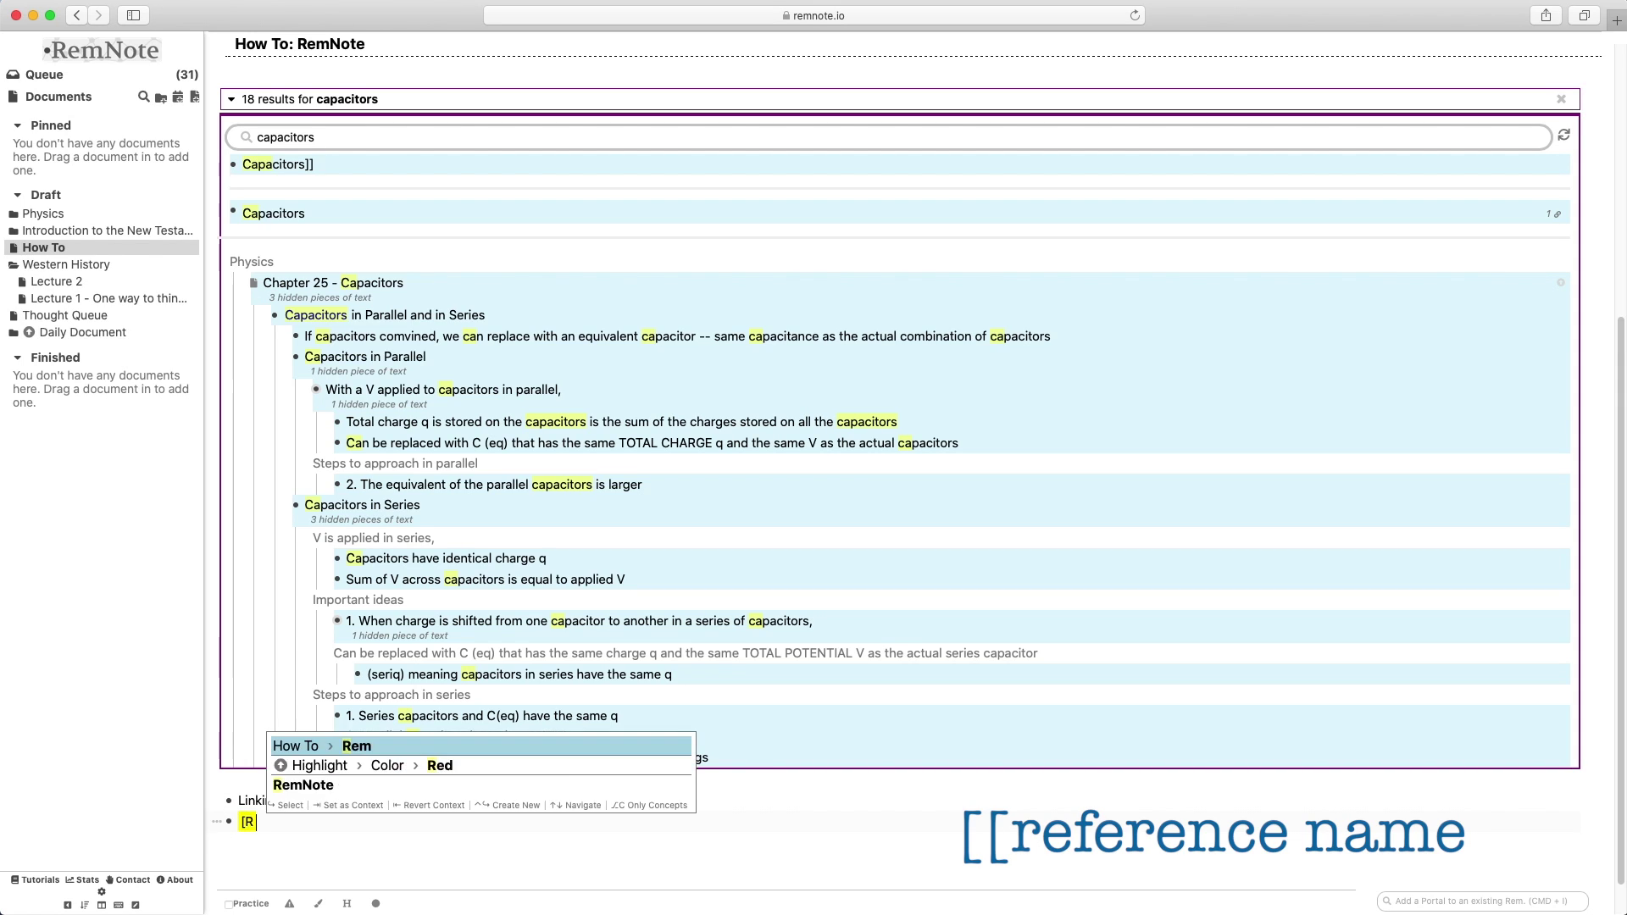
{"action": "type", "text": "eferences"}
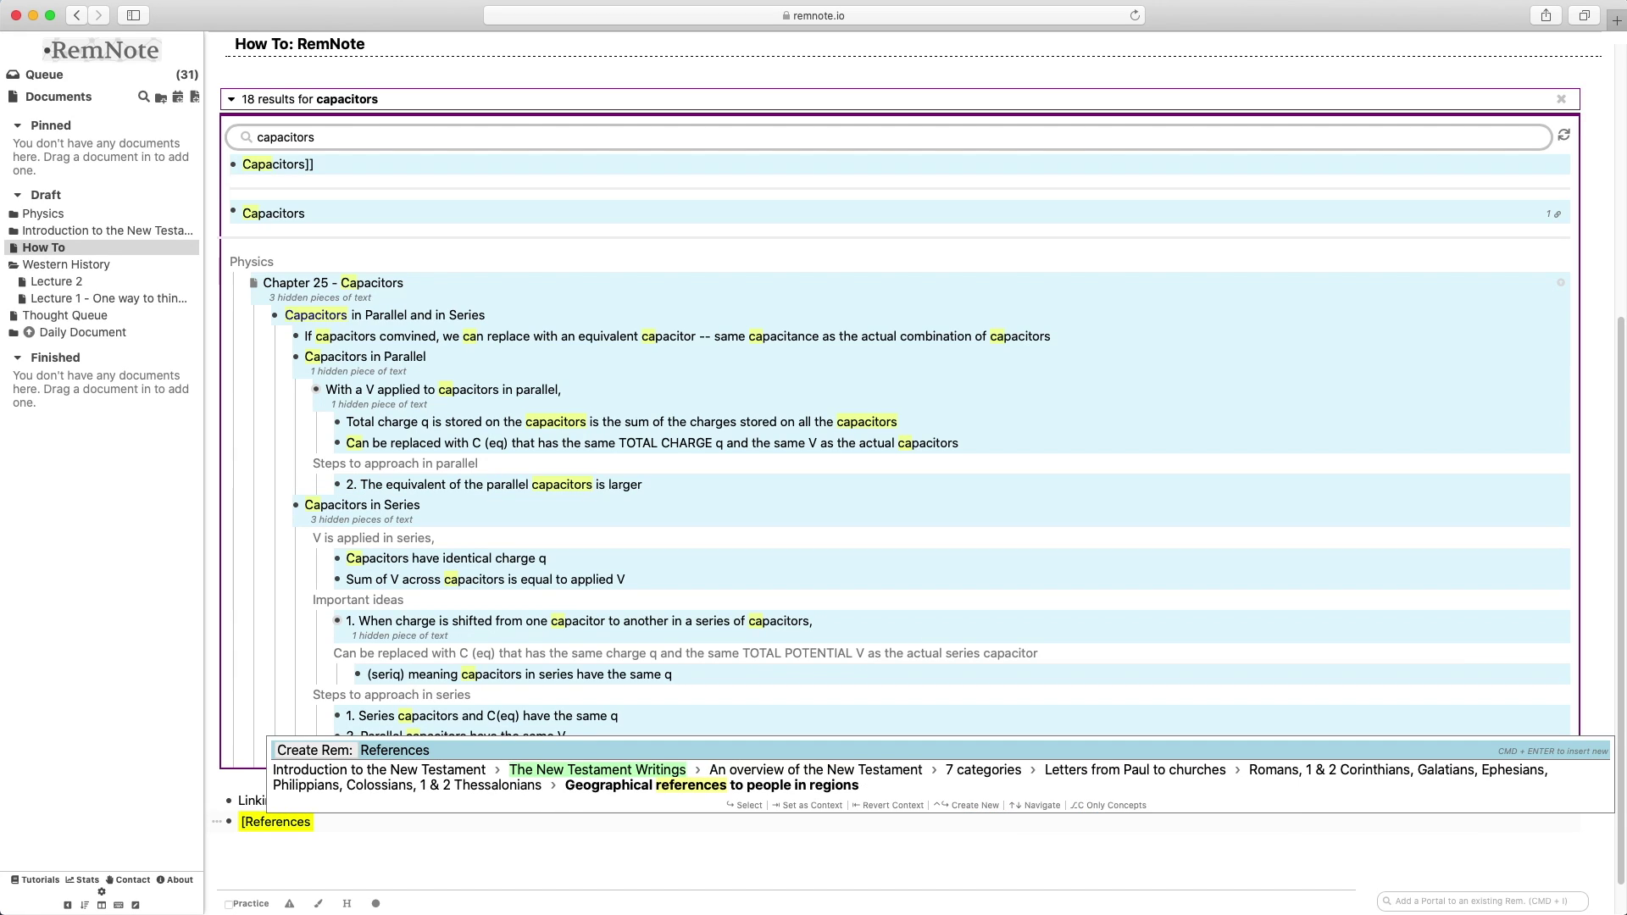
{"action": "key", "text": "Return"}
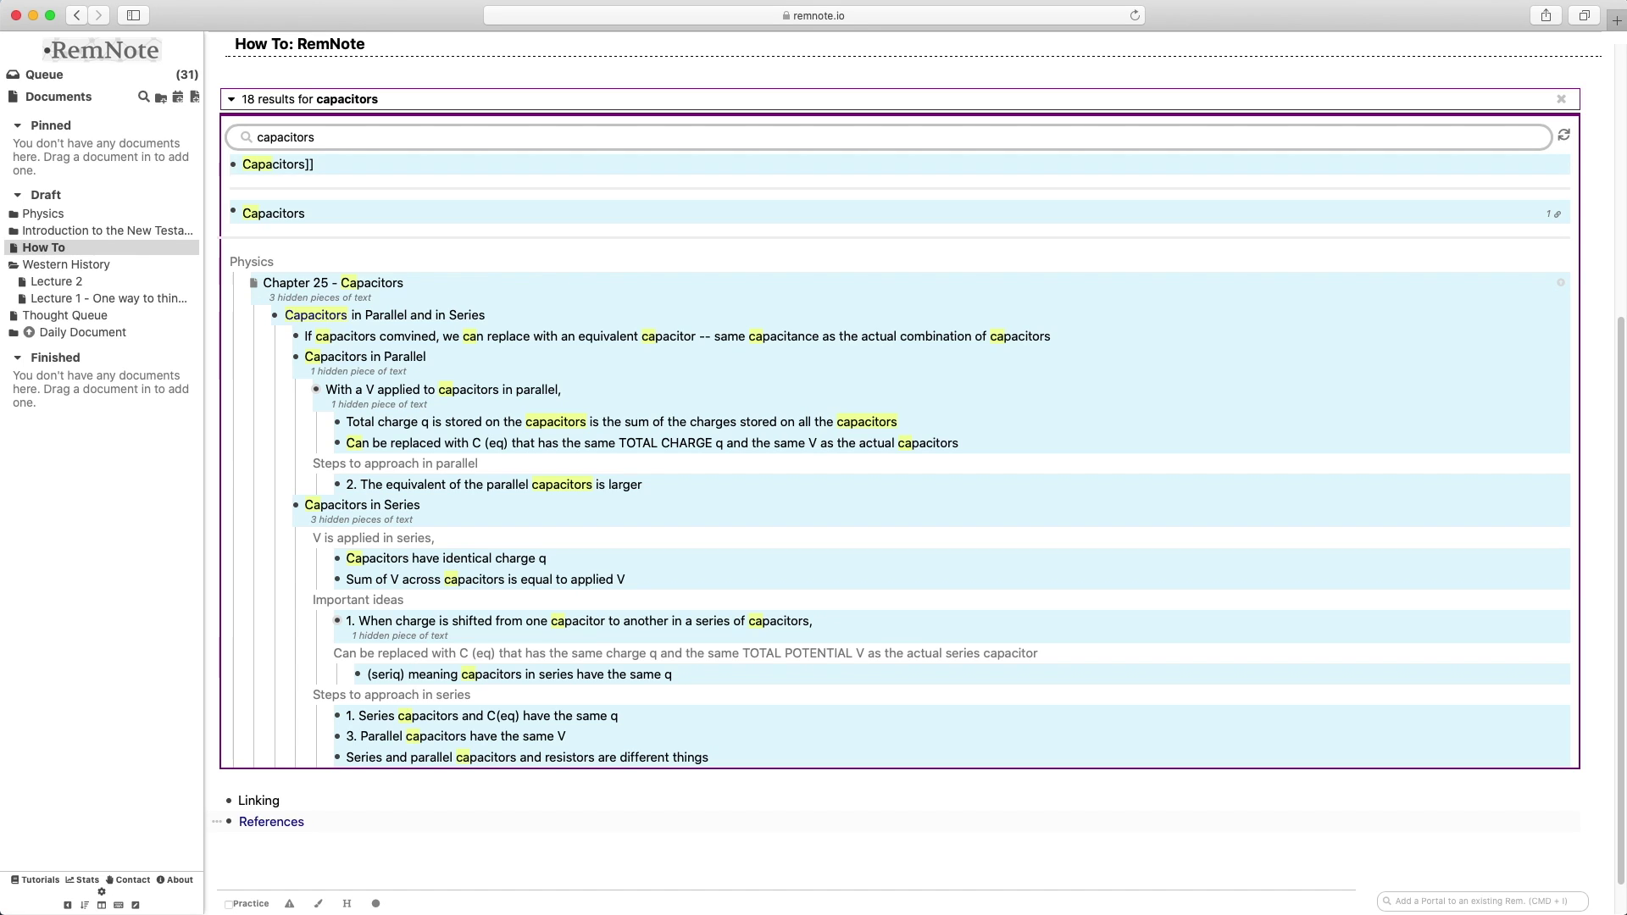
- Append 'Entire Line of Text' to Tags and 'Everything else' to the References line
{"action": "scroll", "coordinate": [562, 791], "scroll_direction": "up", "scroll_amount": 5}
{"action": "double_click", "coordinate": [298, 307]}
{"action": "left_click", "coordinate": [298, 307]}
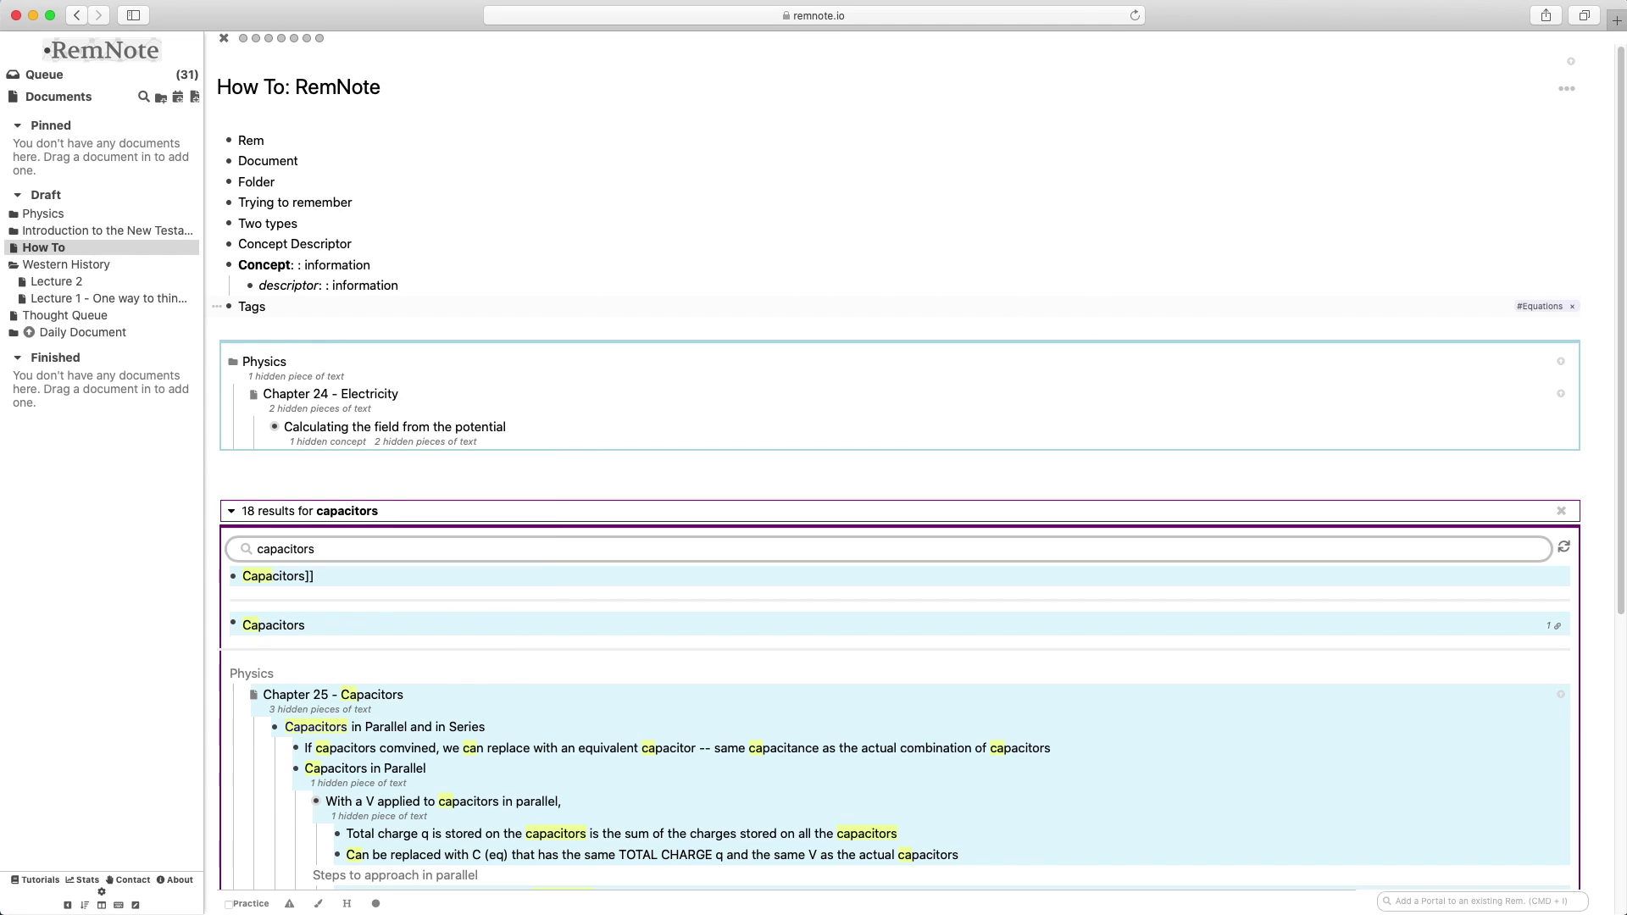
{"action": "type", "text": "Entire Line of Text"}
{"action": "scroll", "coordinate": [290, 787], "scroll_direction": "down", "scroll_amount": 5}
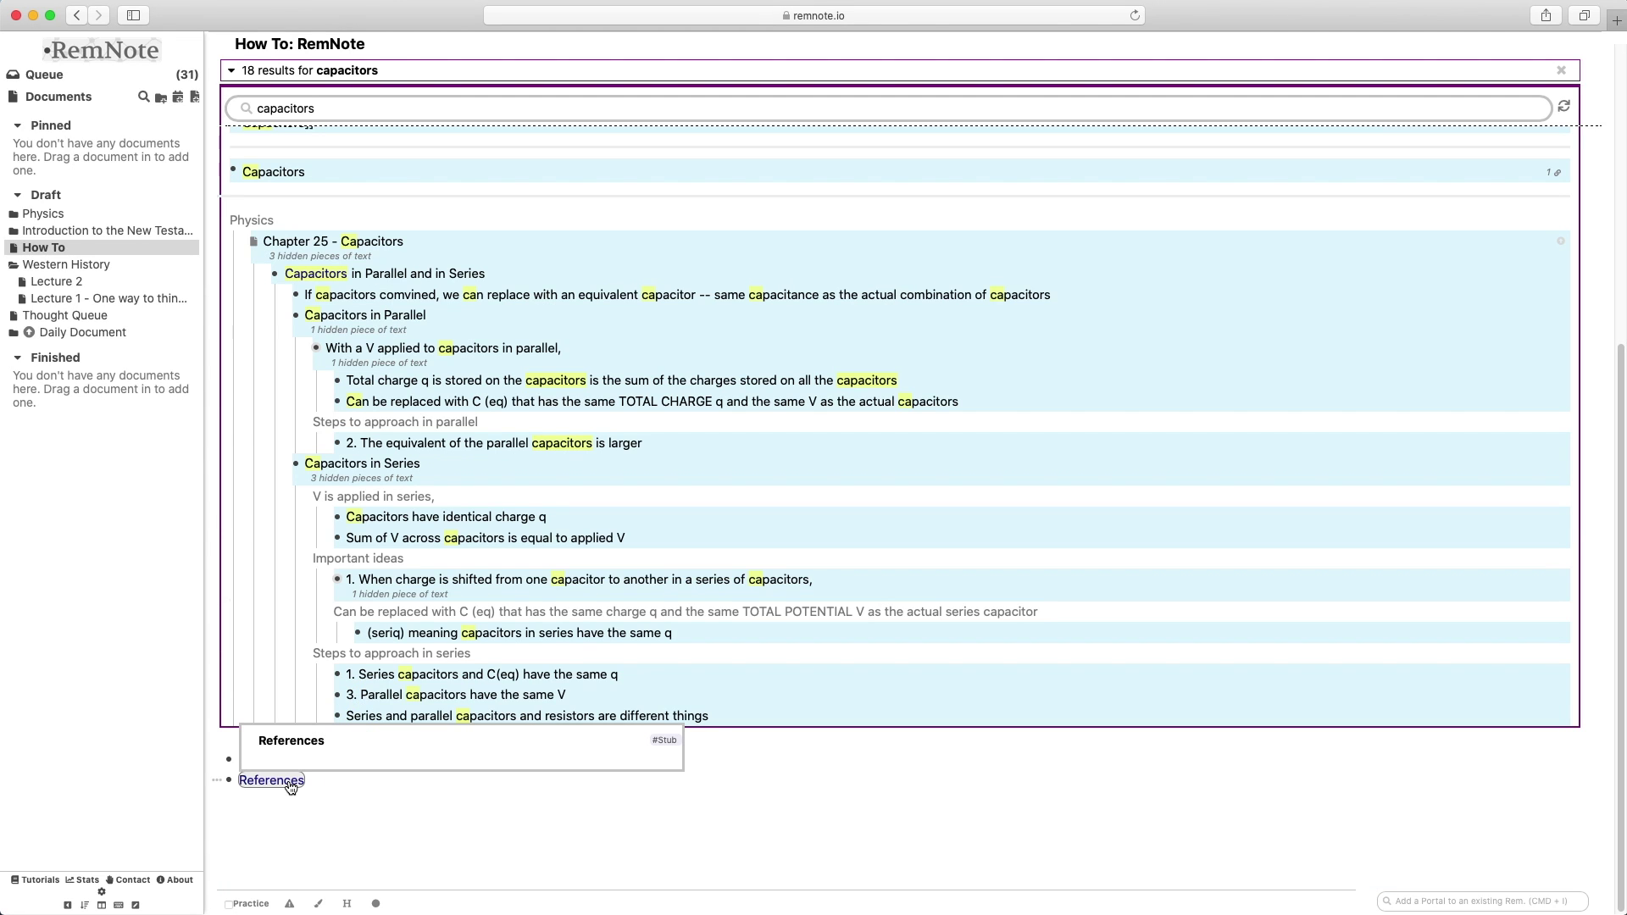
{"action": "left_click", "coordinate": [345, 780]}
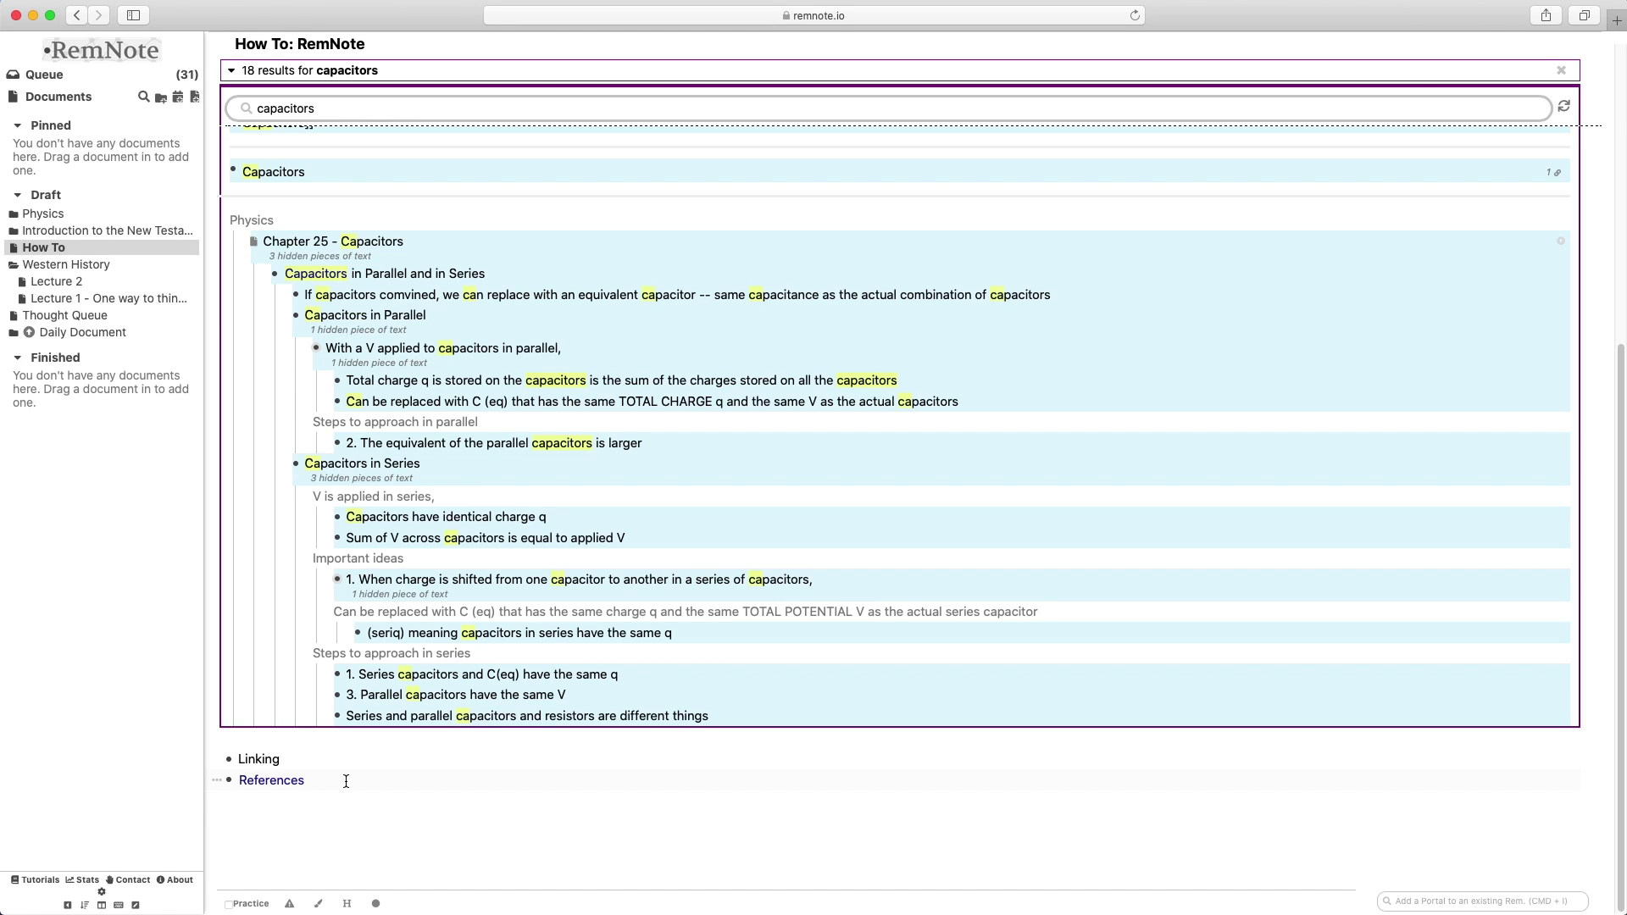
{"action": "type", "text": "Everything else"}
- Add a 'Text' bullet under References and give the word Text a purple highlight
{"action": "key", "text": "Return"}
{"action": "type", "text": "Text"}
{"action": "left_click_drag", "start_coordinate": [277, 802], "coordinate": [239, 801]}
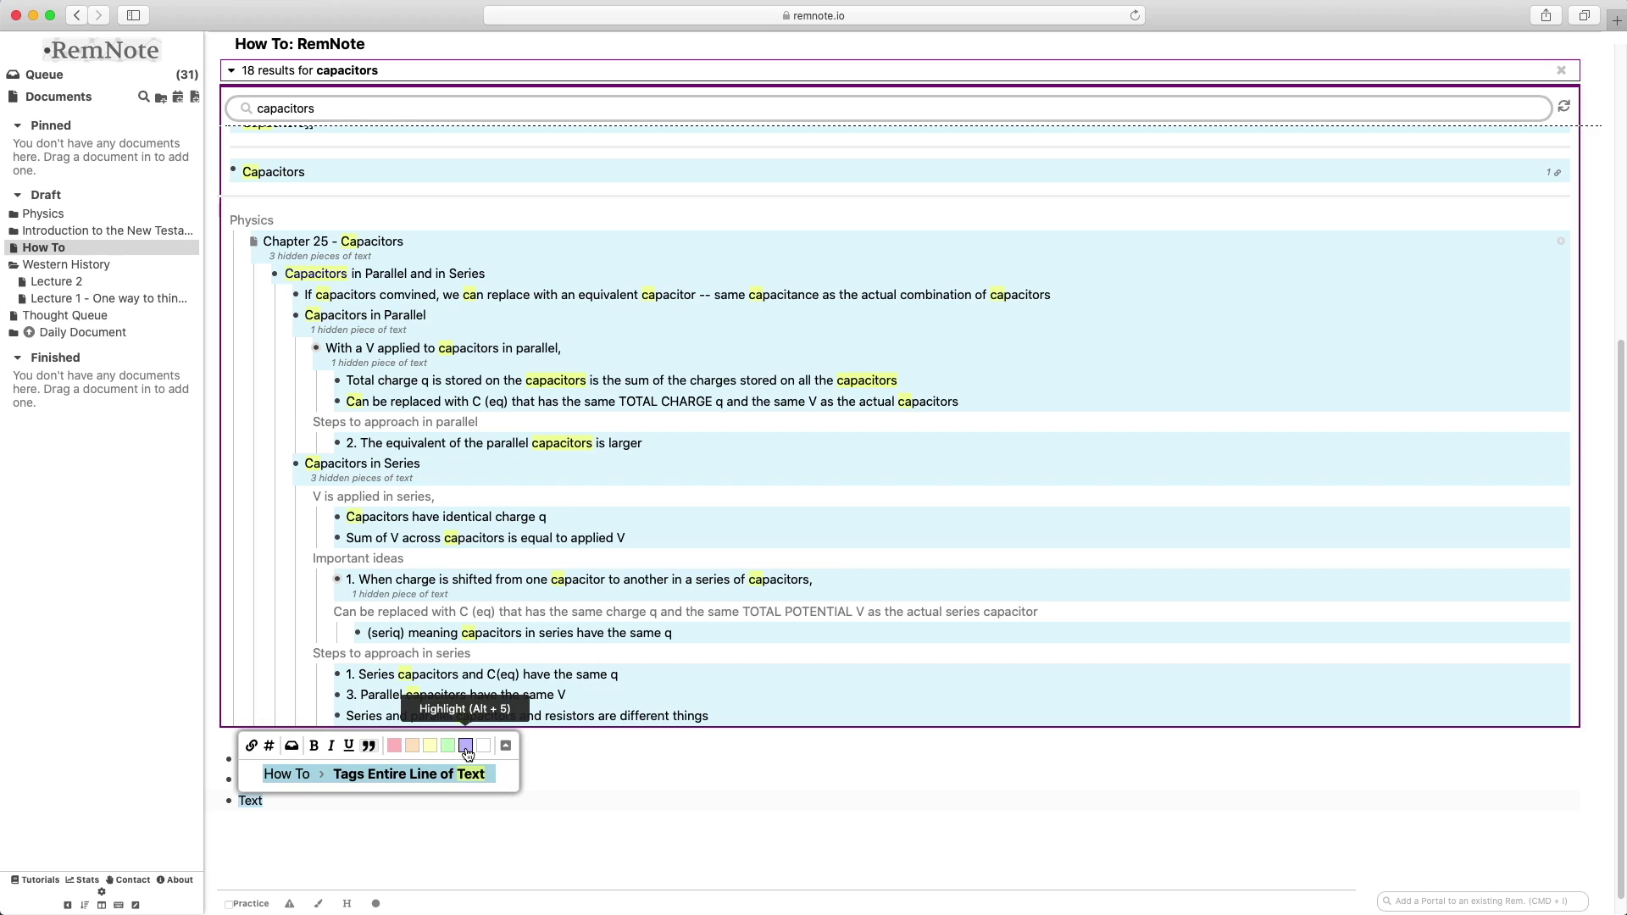
{"action": "left_click", "coordinate": [355, 801]}
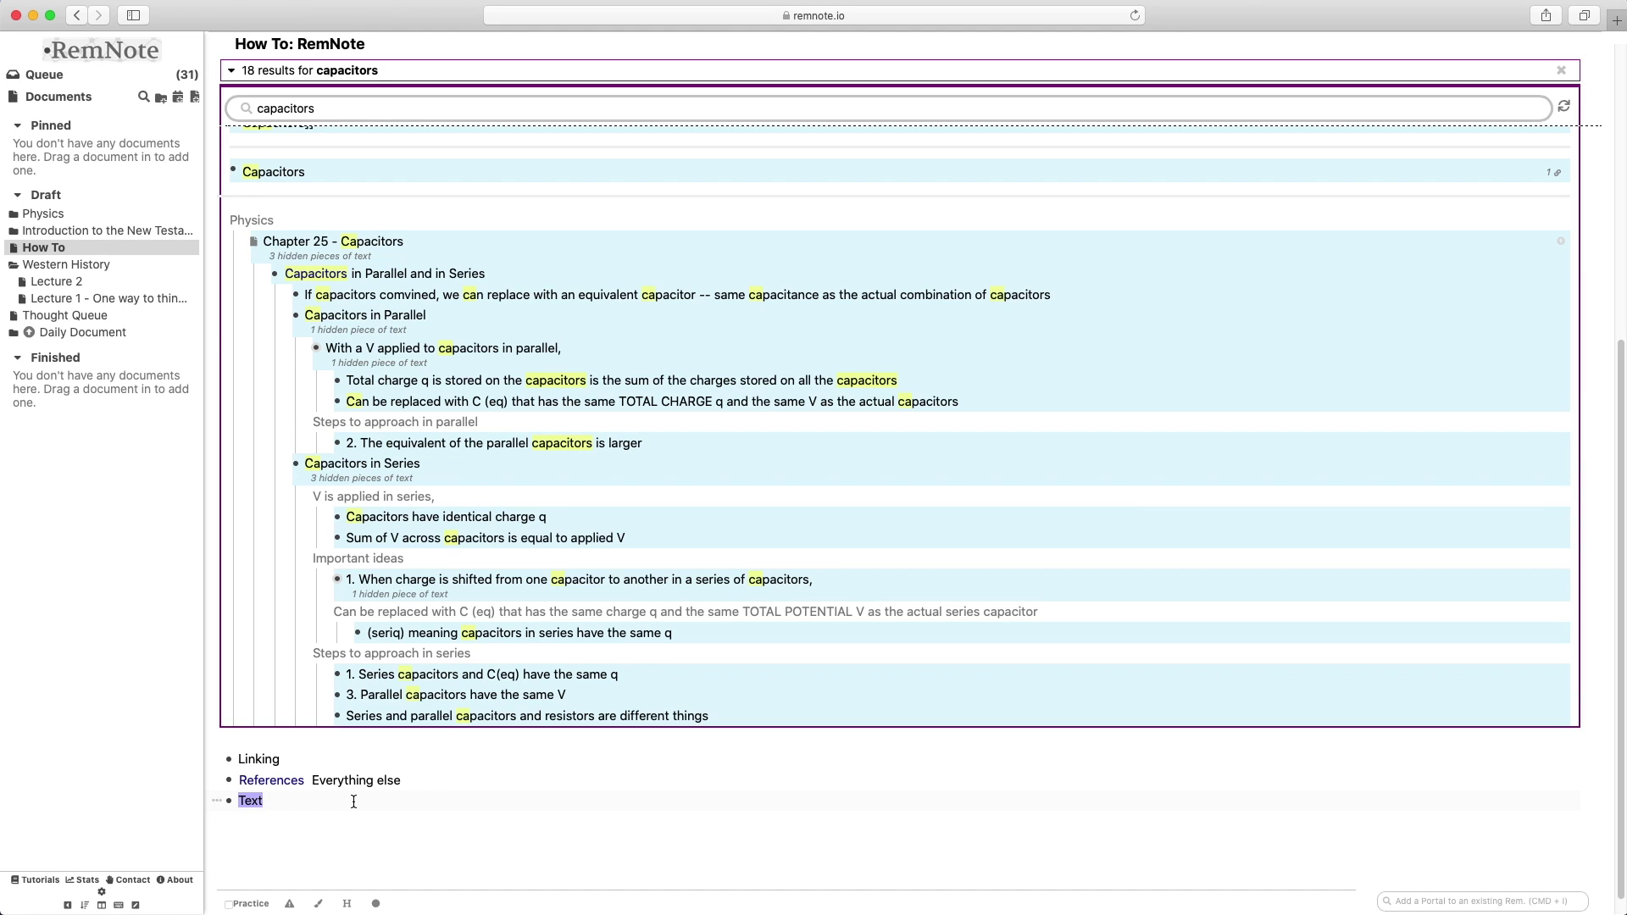
- Add a 'Slash shortcut' bullet and give it a green background with /green
{"action": "key", "text": "Return"}
{"action": "type", "text": "Slash shortcut/green"}
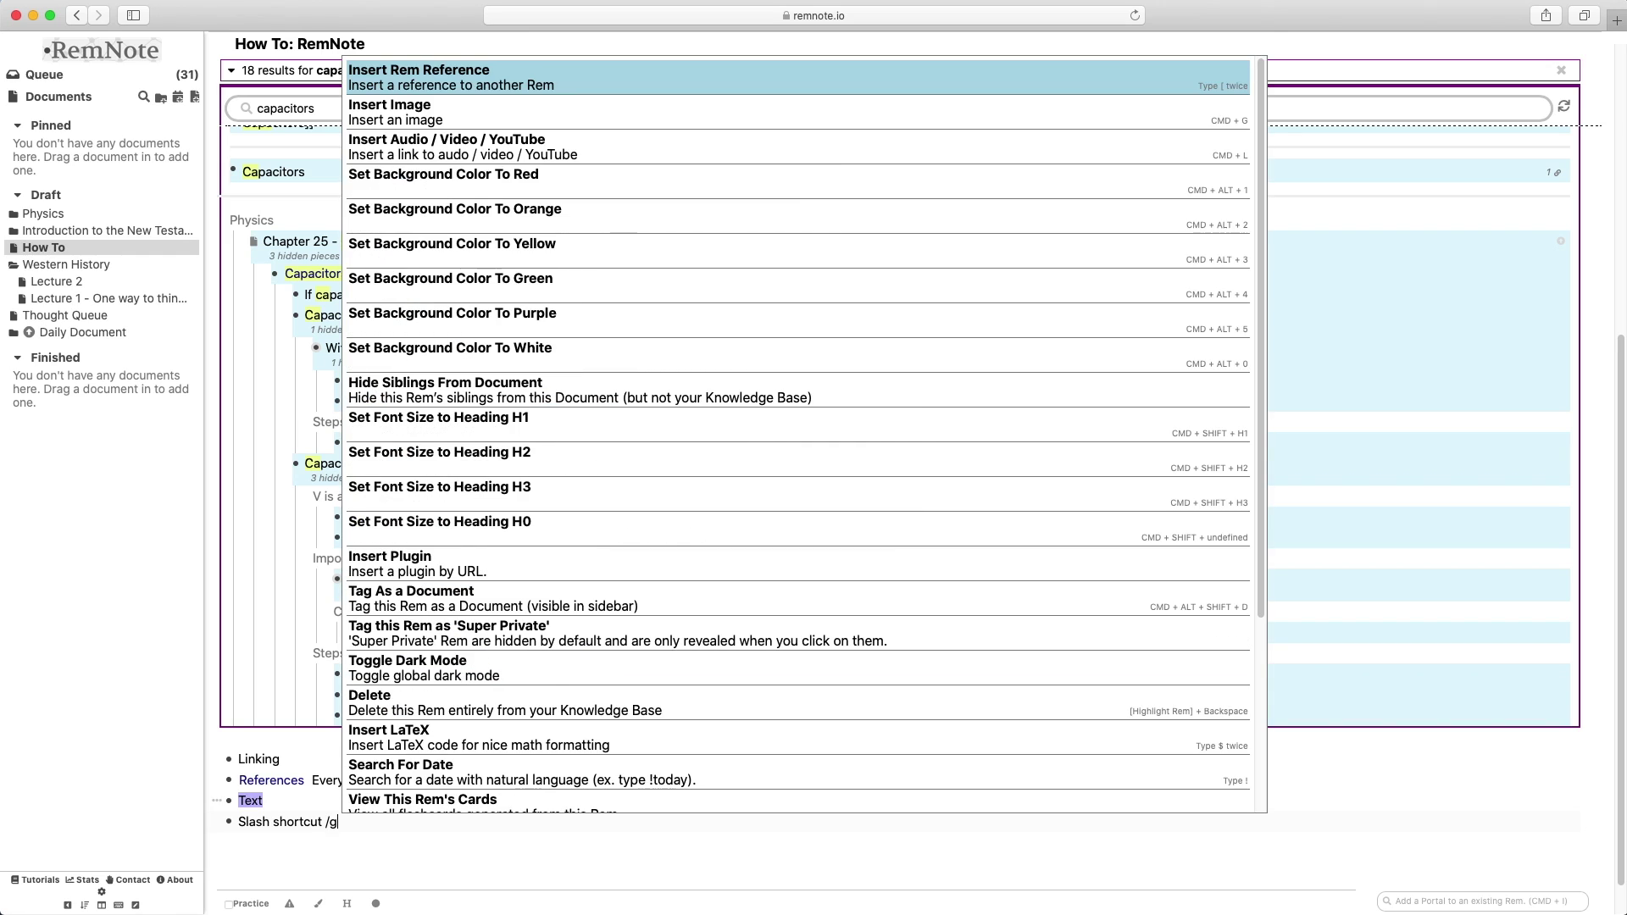
{"action": "key", "text": "Return"}
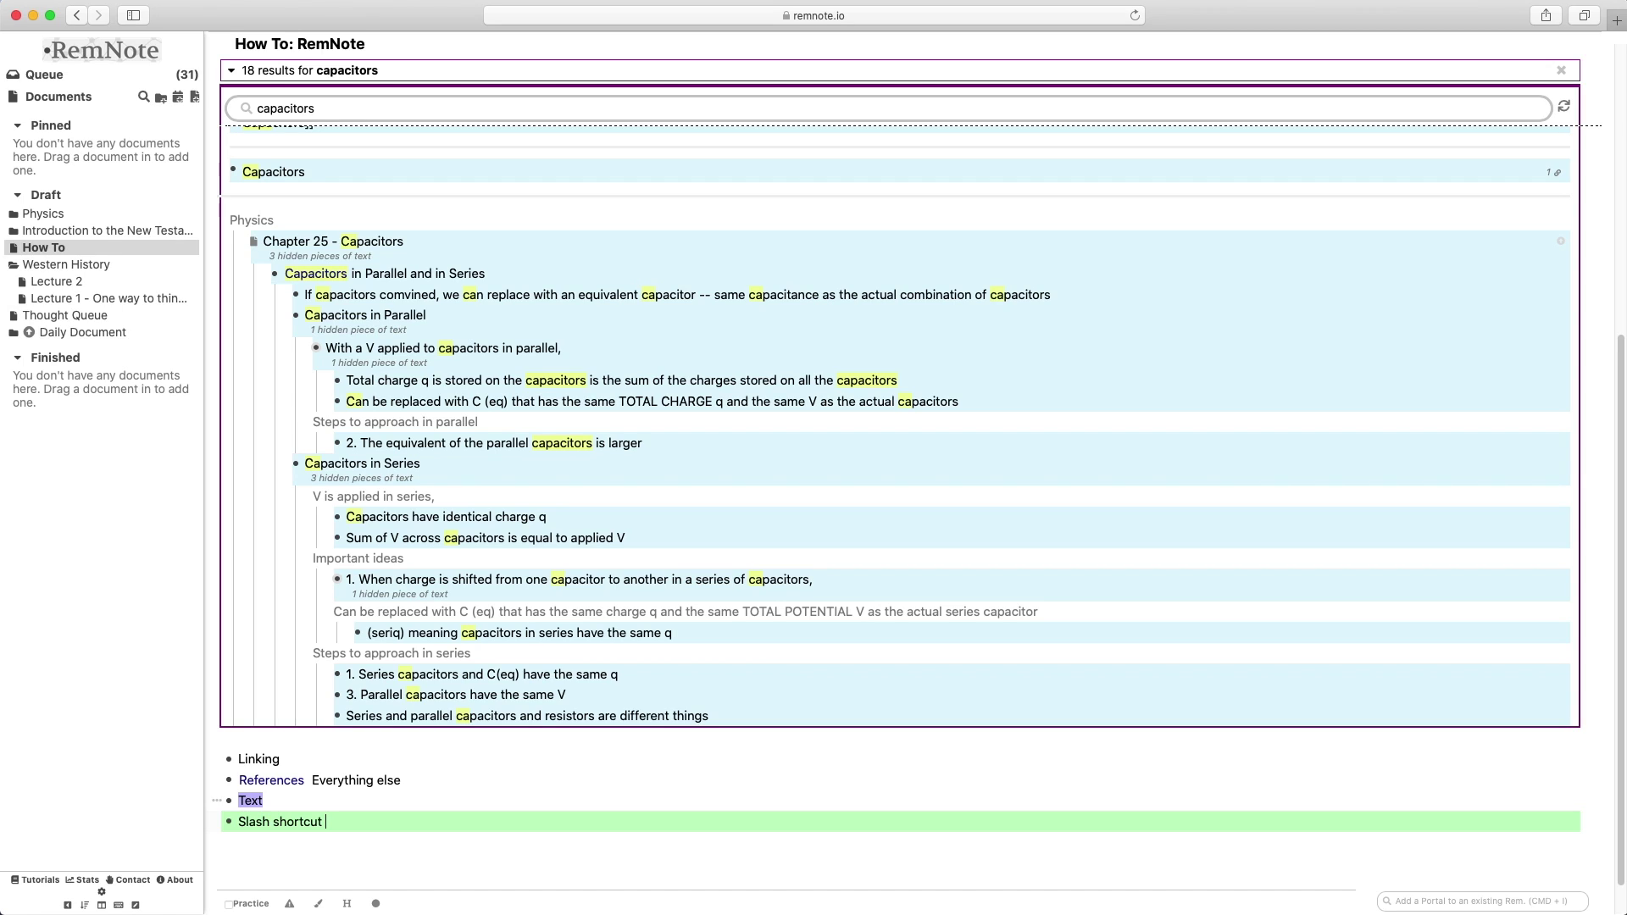
- Change the Slash shortcut bullet's style to Document
{"action": "key", "text": "Return"}
{"action": "left_click", "coordinate": [376, 903]}
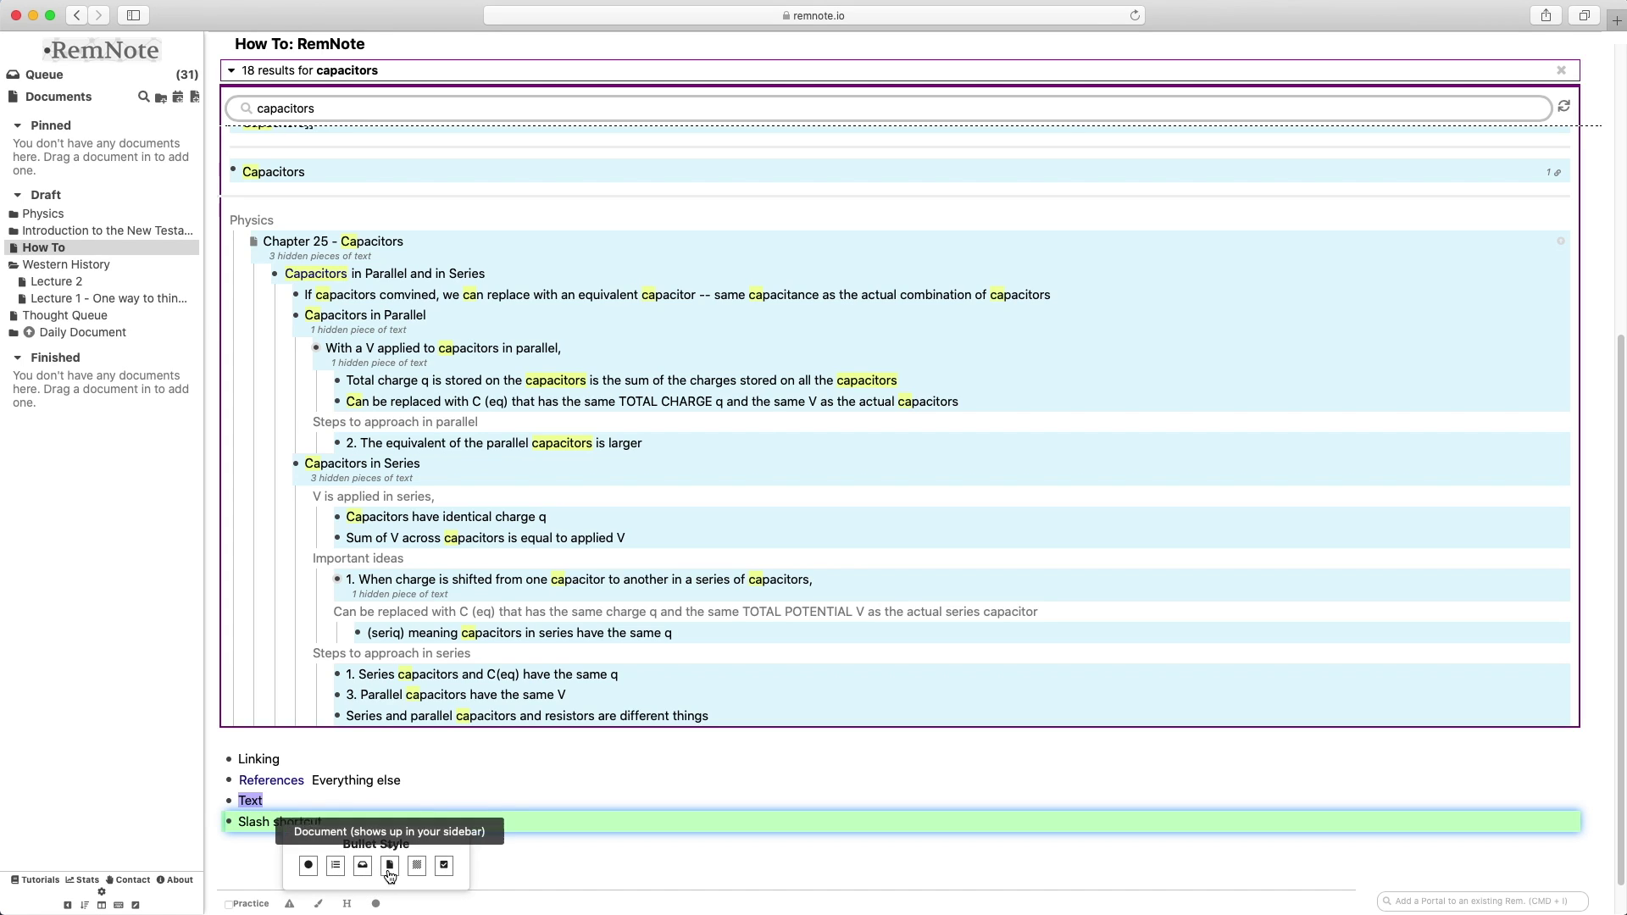
{"action": "left_click", "coordinate": [390, 867]}
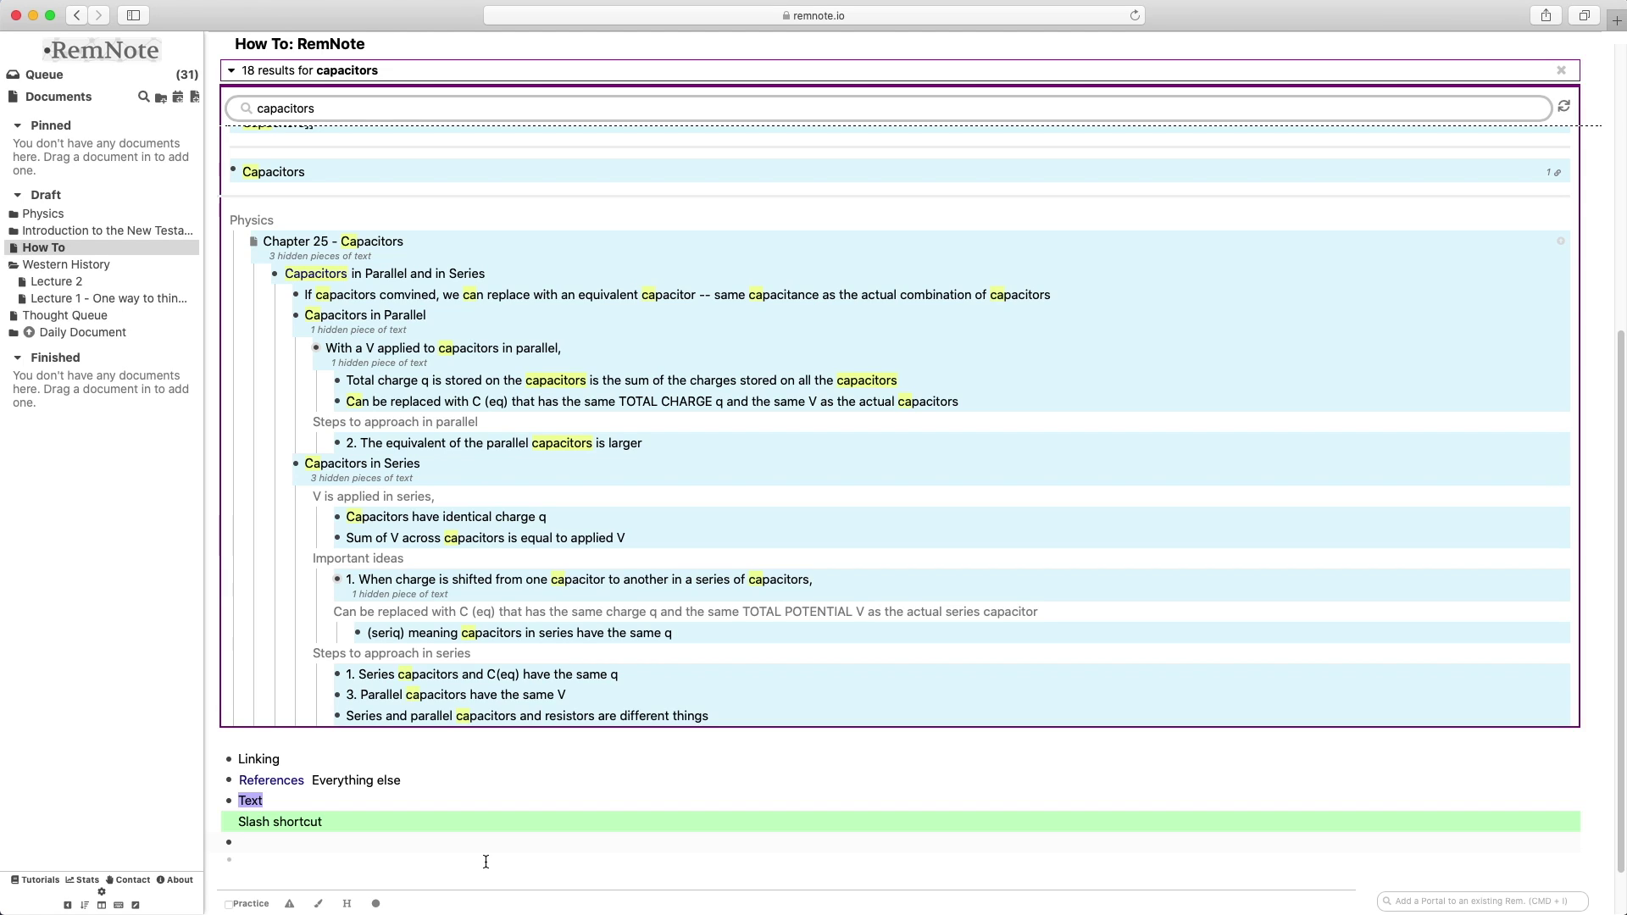
- Add a bullet reading 'Picture - drag onto page'
{"action": "left_click", "coordinate": [352, 904]}
{"action": "type", "text": "Picture - drag onto page"}
{"action": "key", "text": "Return"}
- Add an '/image' bullet without inserting an image, then a '/video' bullet
{"action": "type", "text": "/image"}
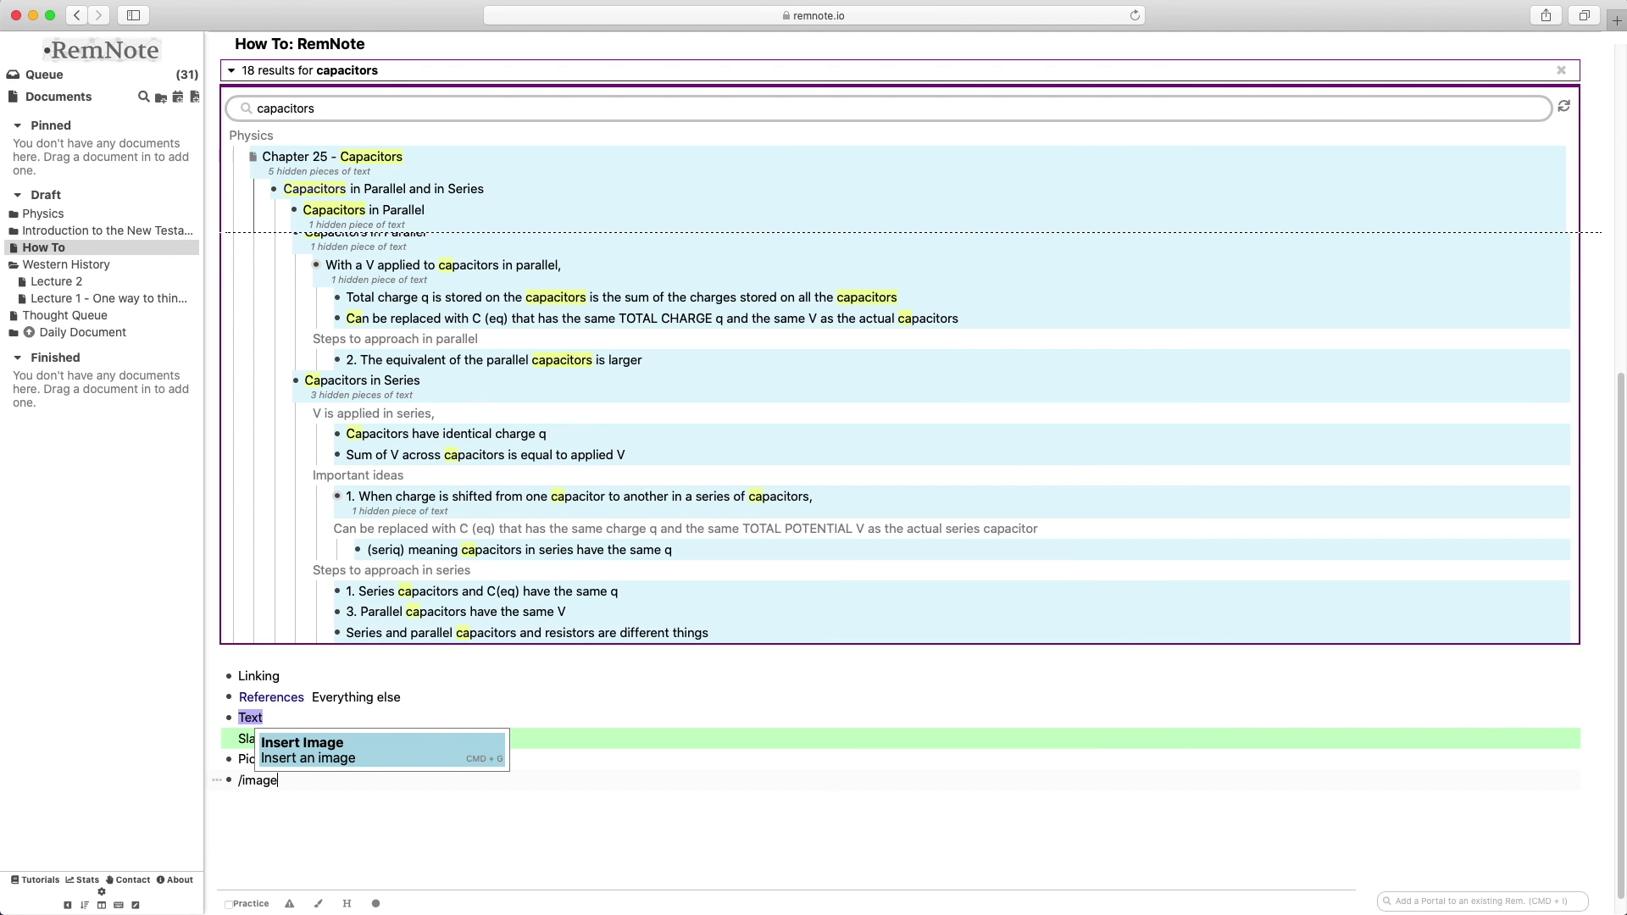
{"action": "key", "text": "Return"}
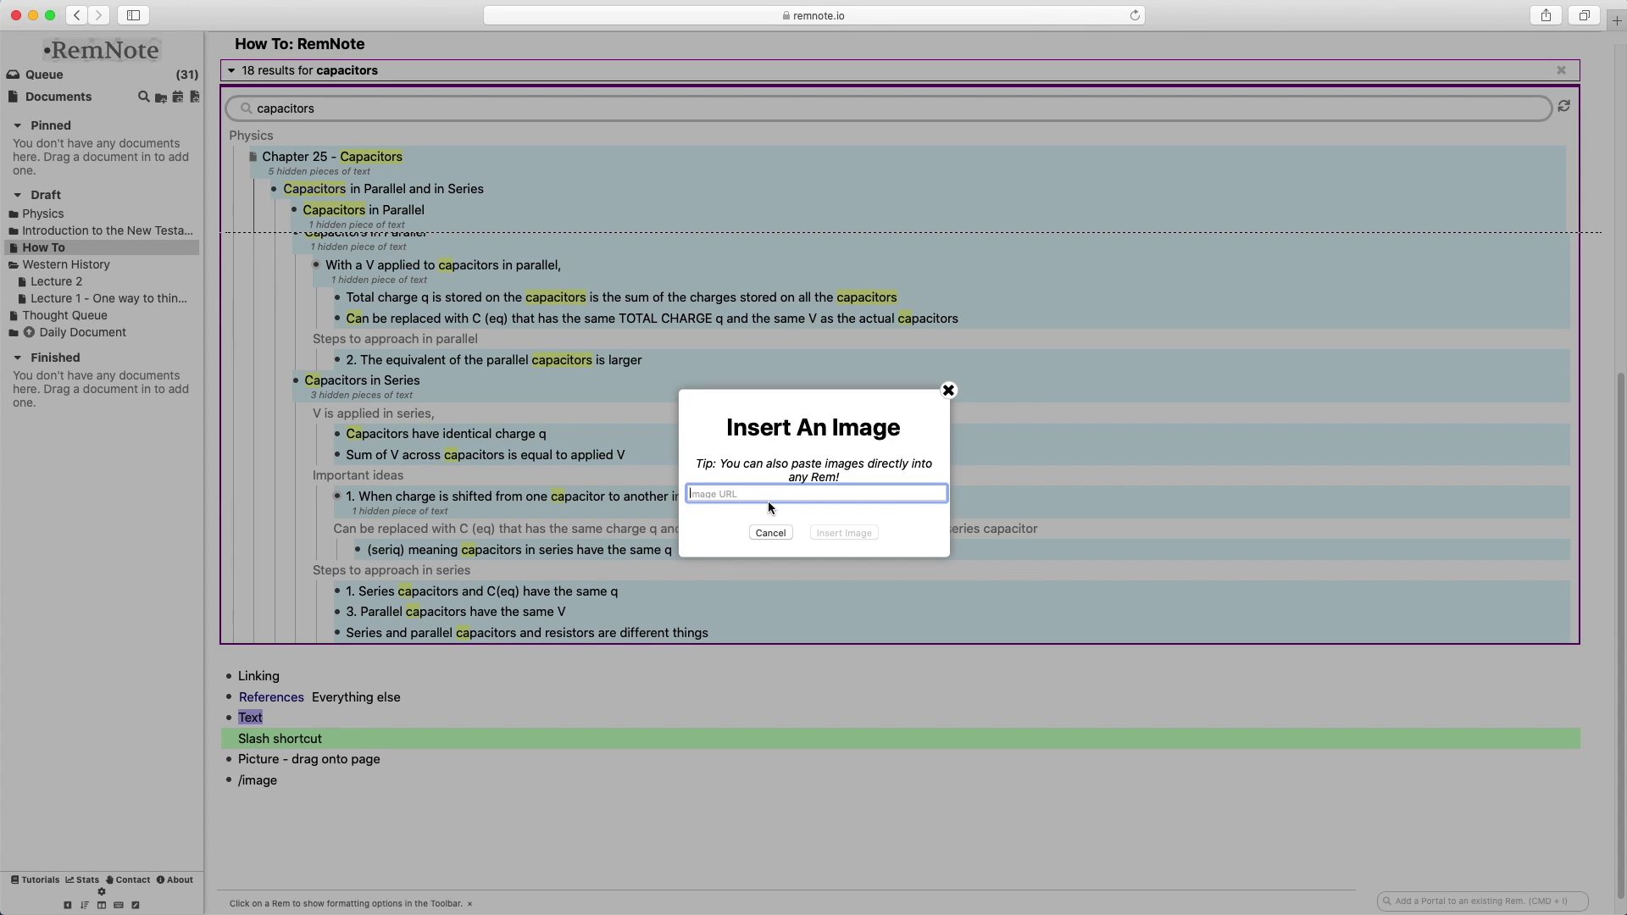
{"action": "left_click", "coordinate": [946, 389]}
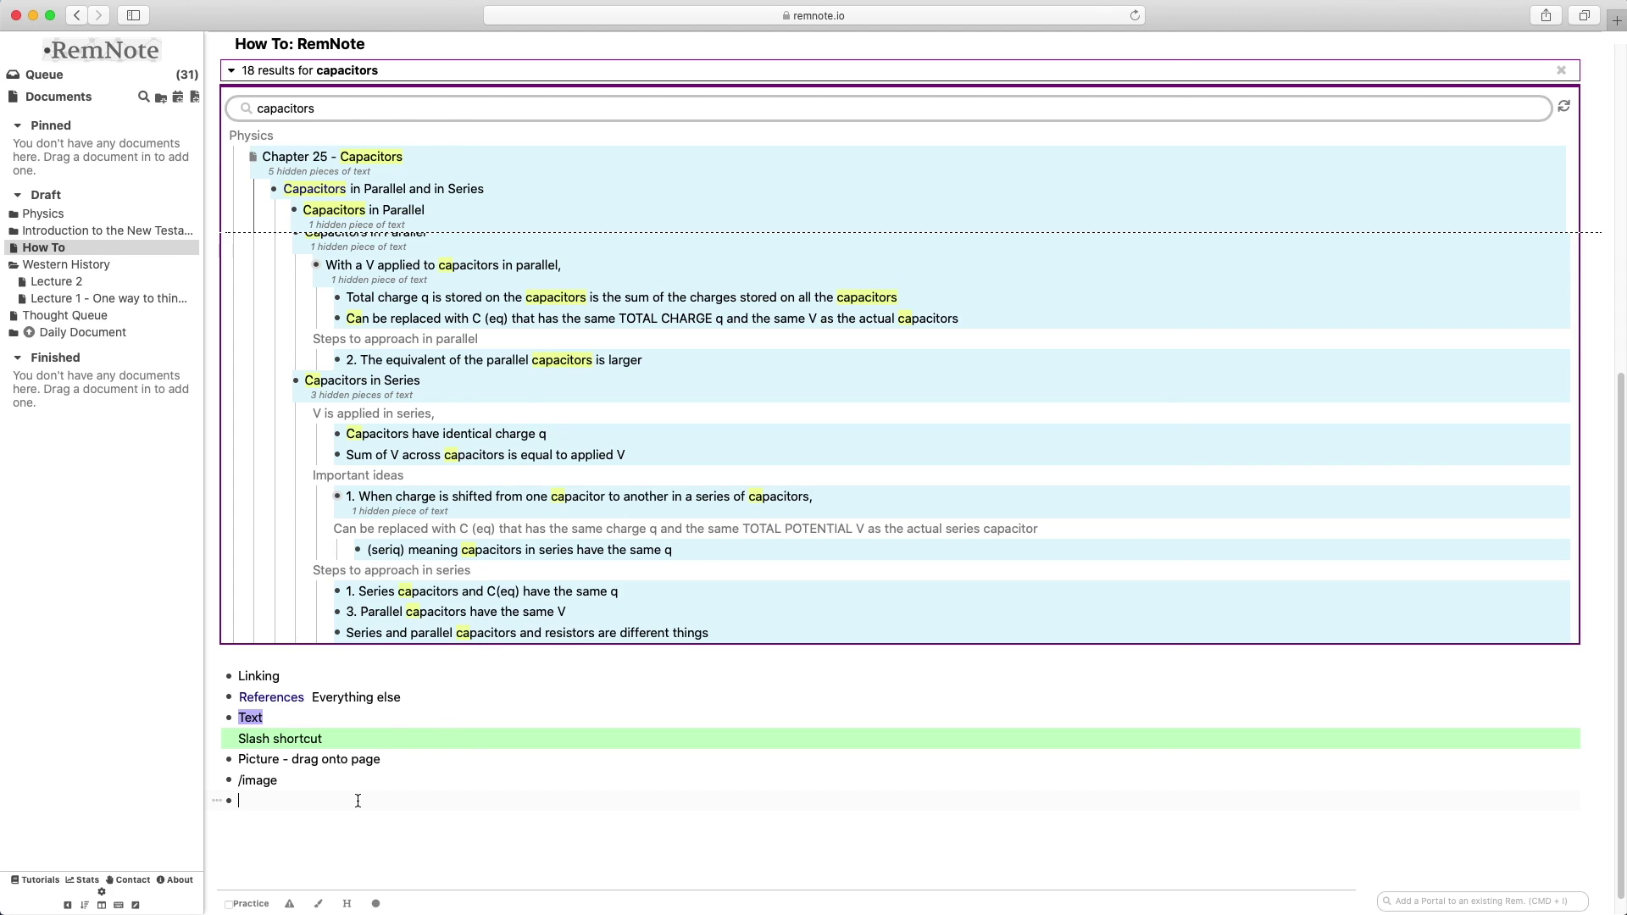
{"action": "type", "text": "/video"}
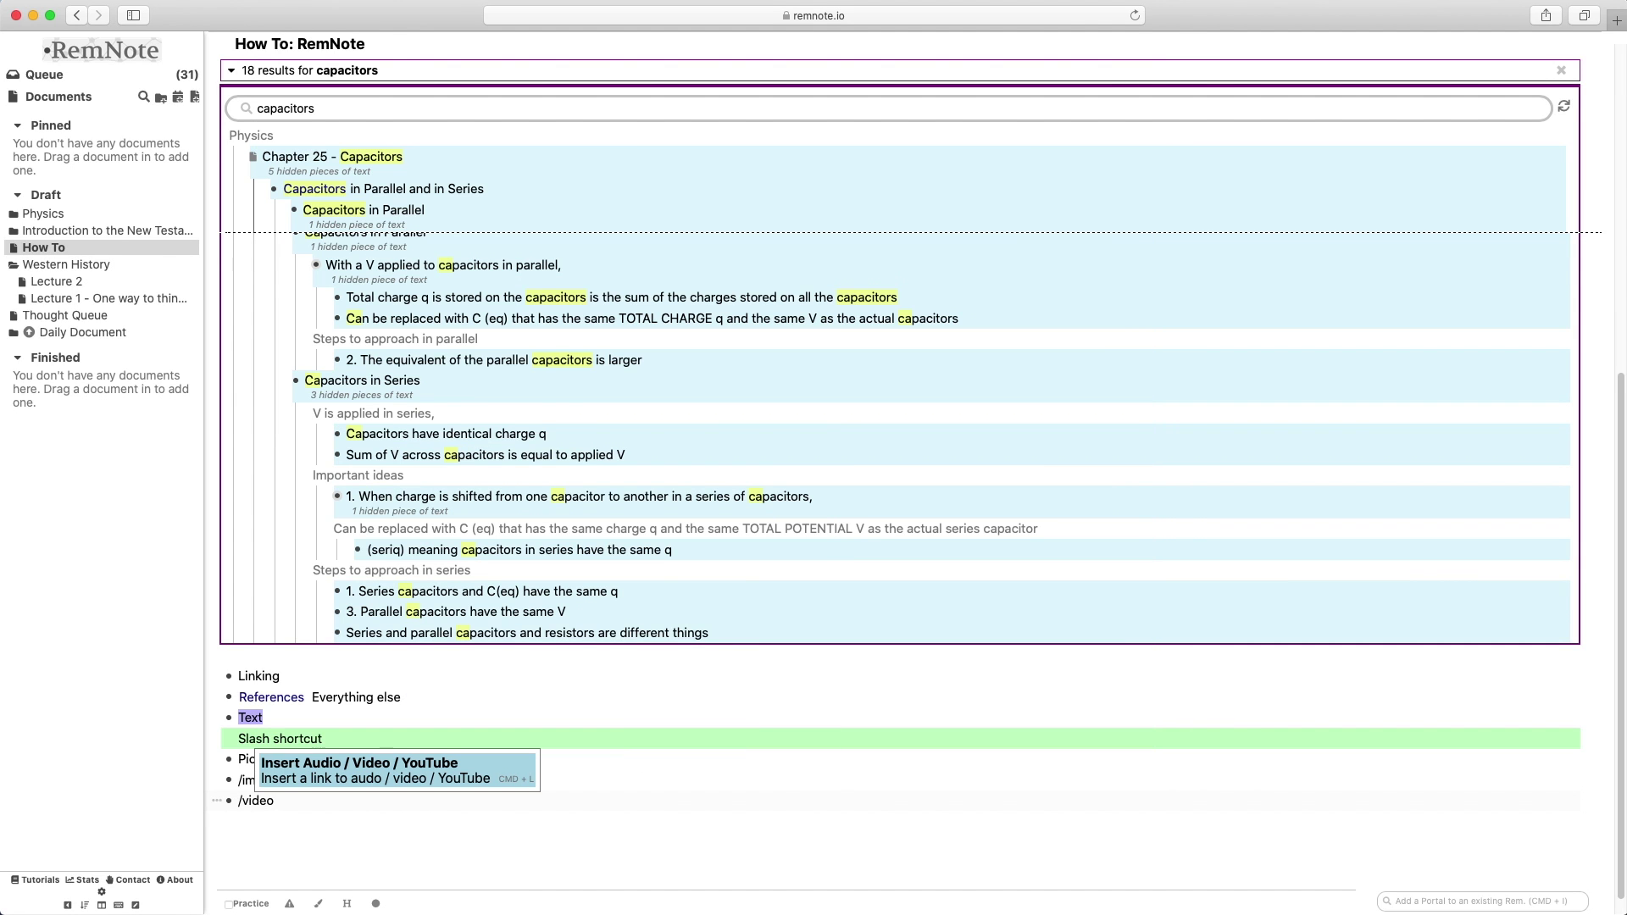
{"action": "scroll", "coordinate": [765, 767], "scroll_direction": "up", "scroll_amount": 5}
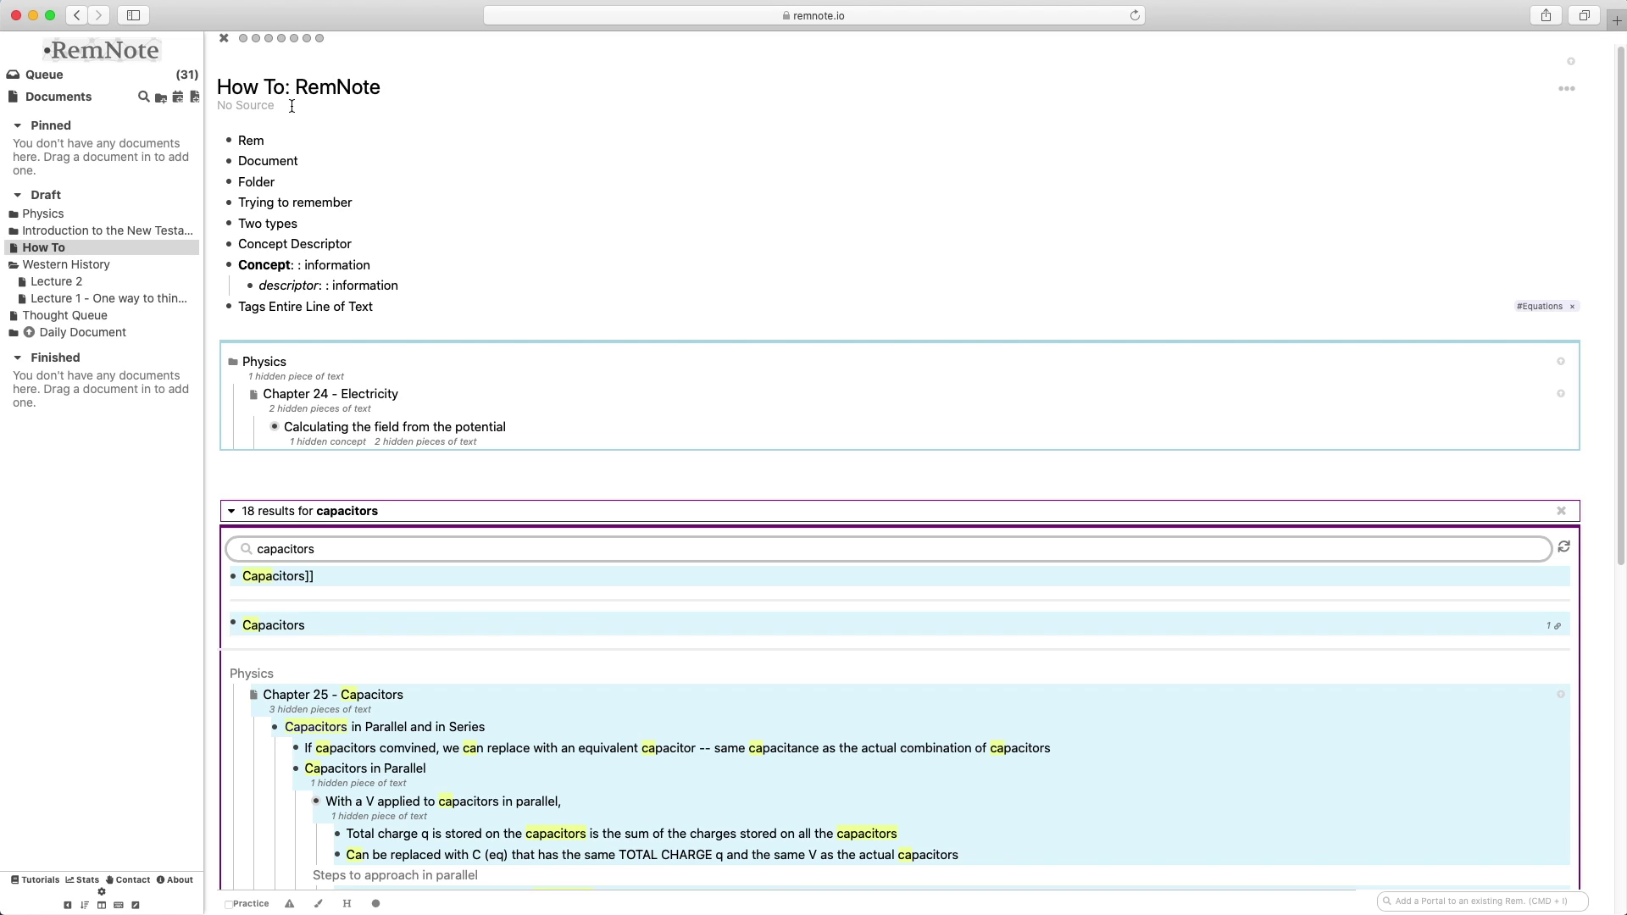
- Enter 'Article link' in the document's No Source field
{"action": "left_click", "coordinate": [291, 106]}
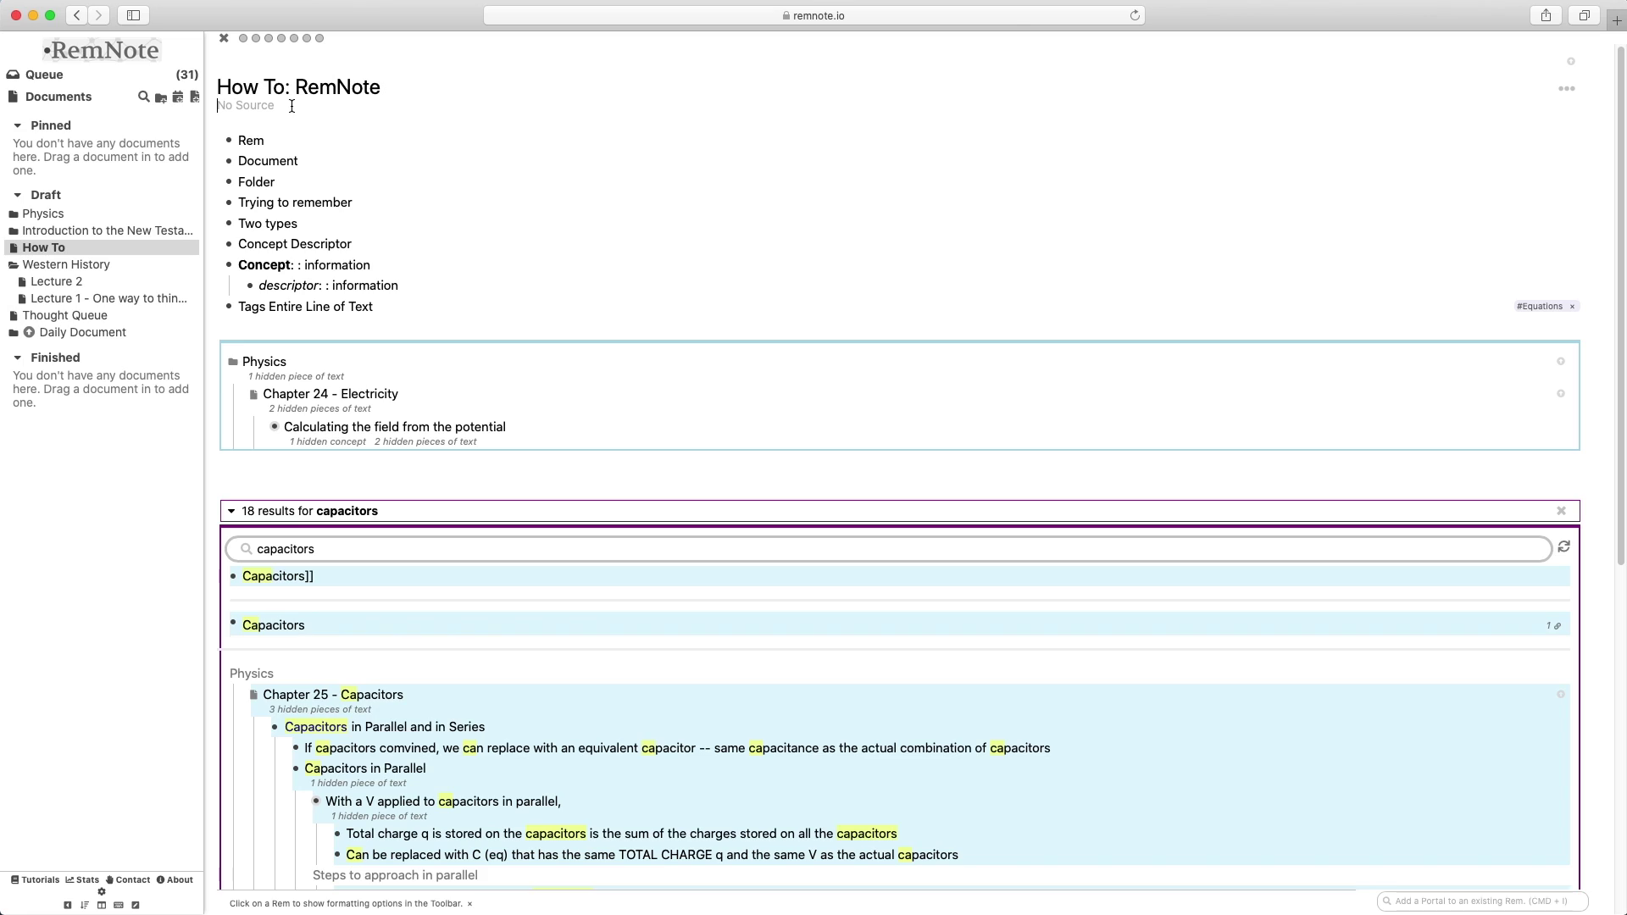
{"action": "type", "text": "Article link"}
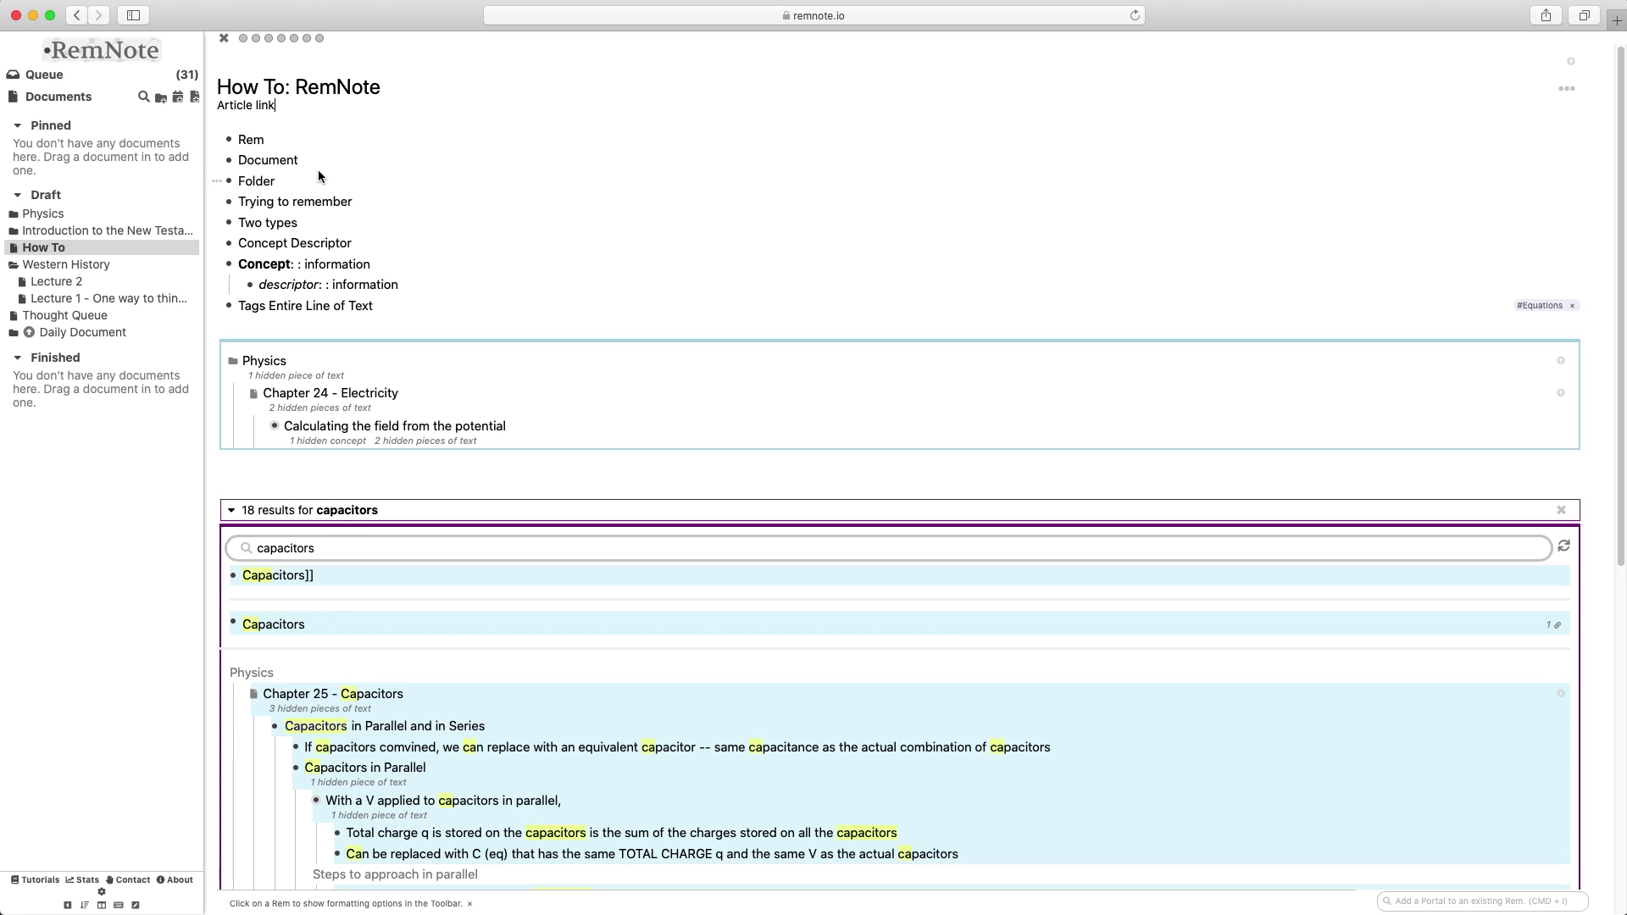
{"action": "left_click", "coordinate": [228, 265]}
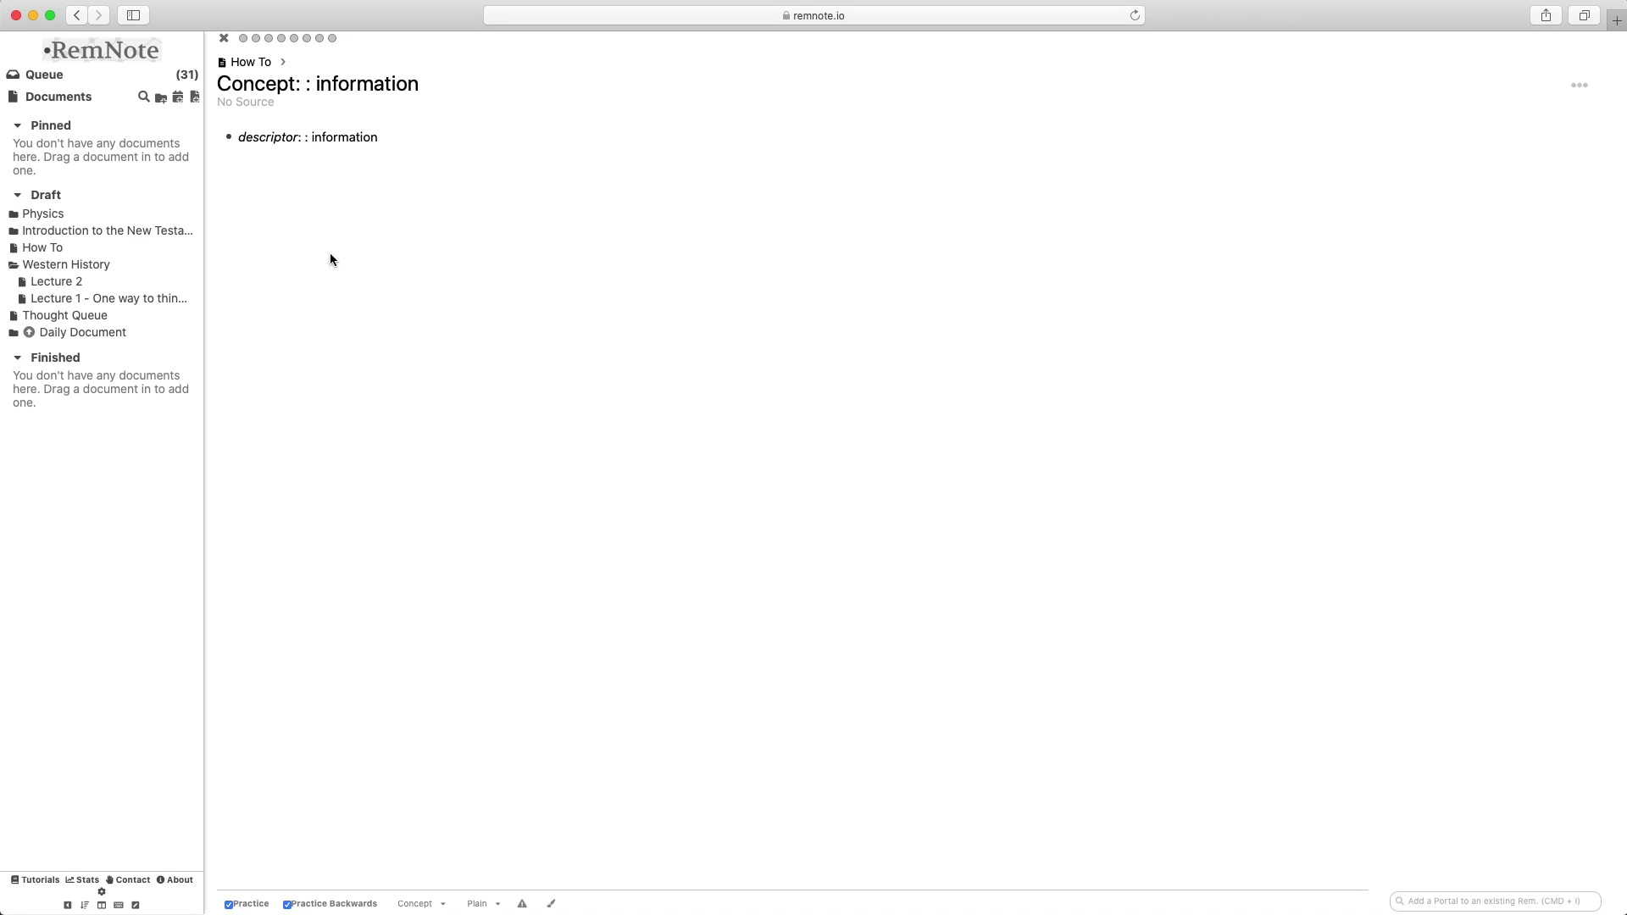
{"action": "left_click", "coordinate": [250, 64]}
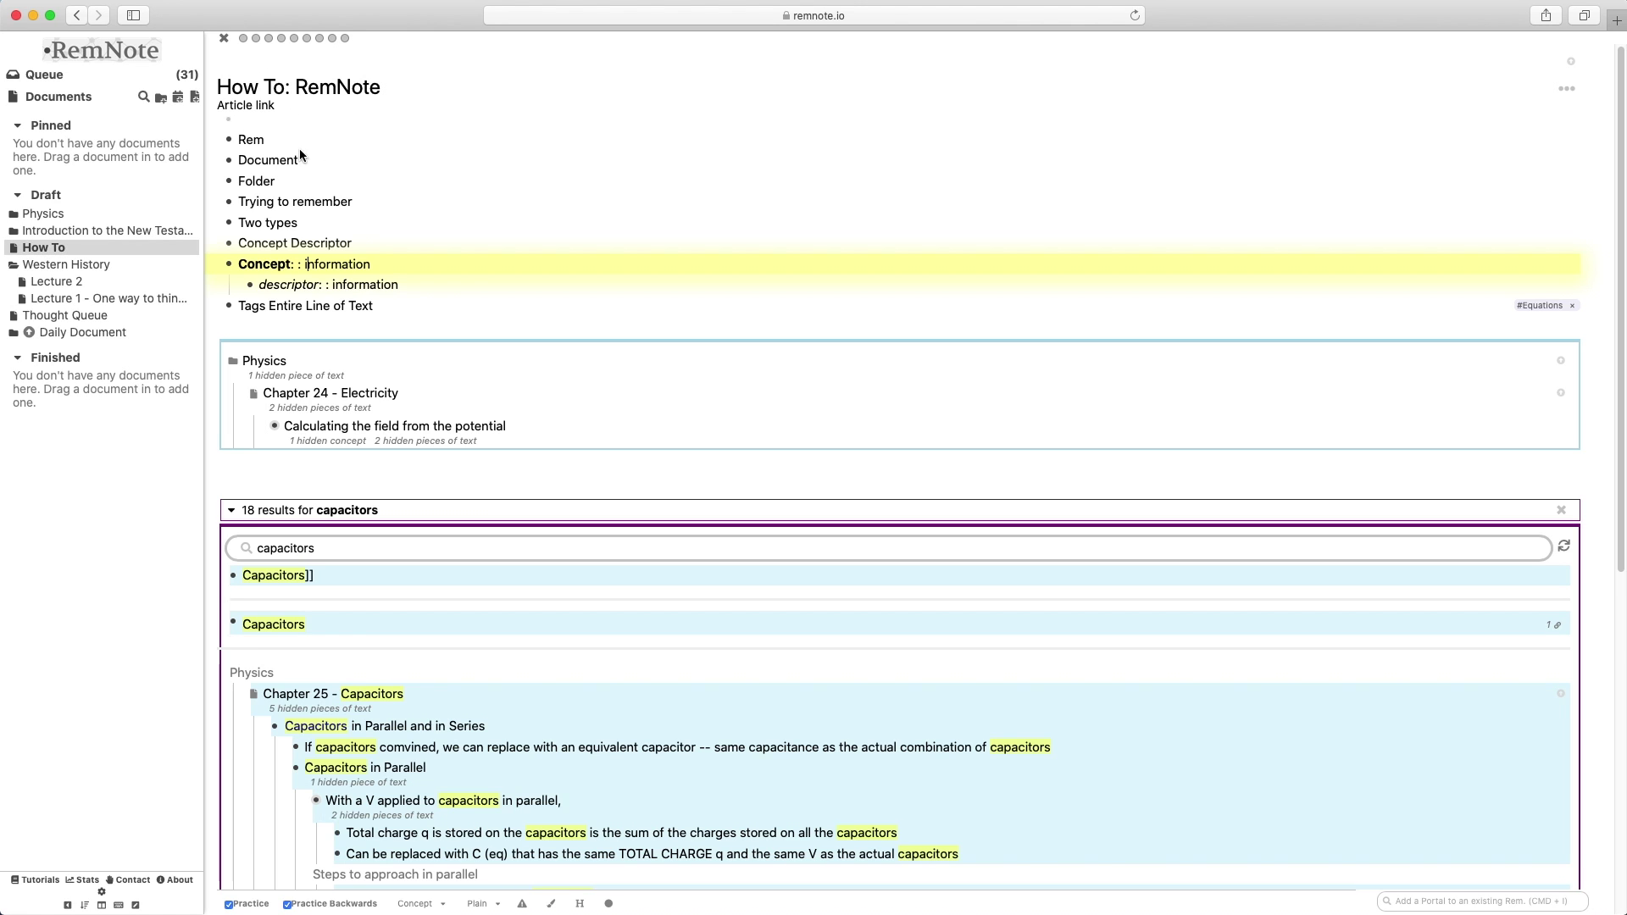
{"action": "left_click", "coordinate": [217, 266]}
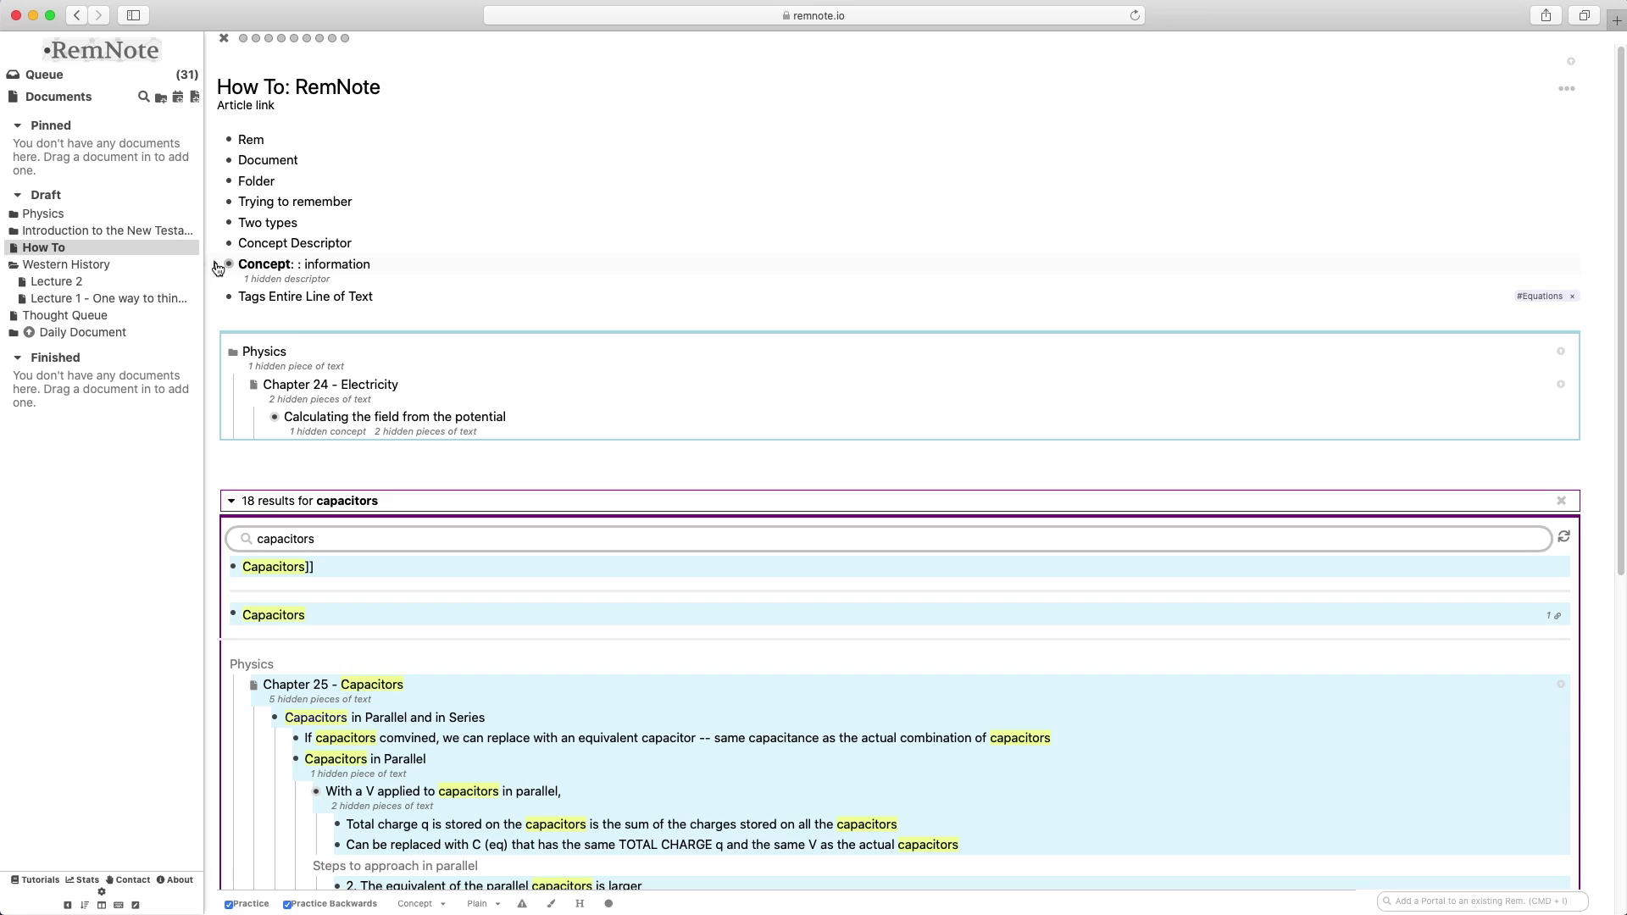
{"action": "left_click", "coordinate": [217, 266]}
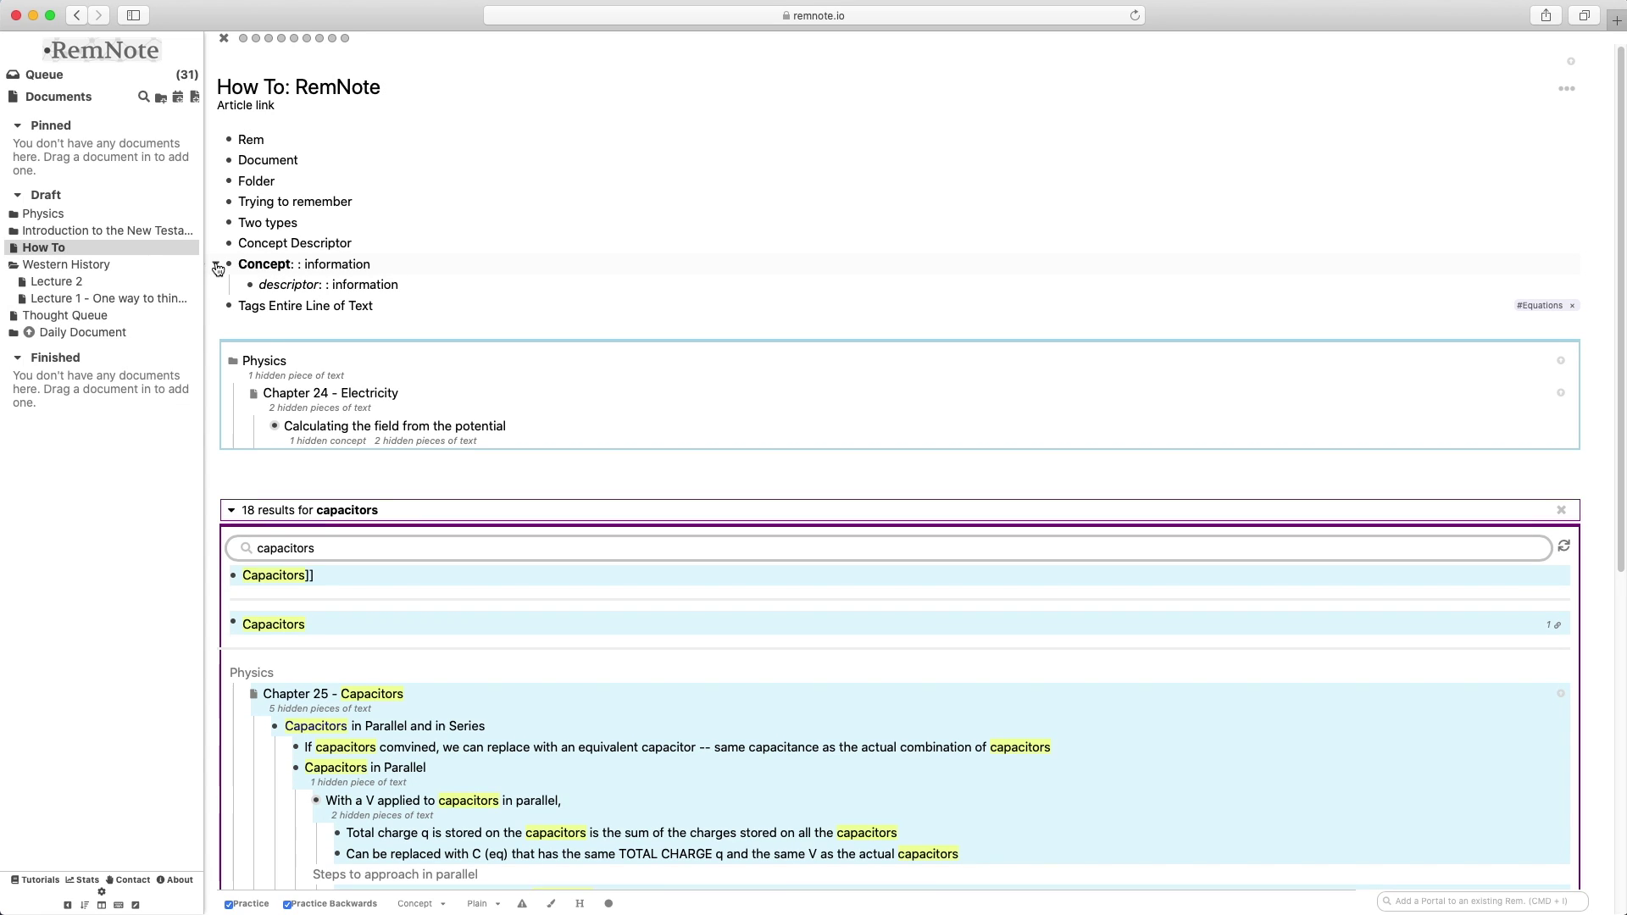
- Add a 'Single line card::definition' flashcard at the end of the notes
{"action": "scroll", "coordinate": [348, 593], "scroll_direction": "down", "scroll_amount": 10}
{"action": "left_click", "coordinate": [349, 781]}
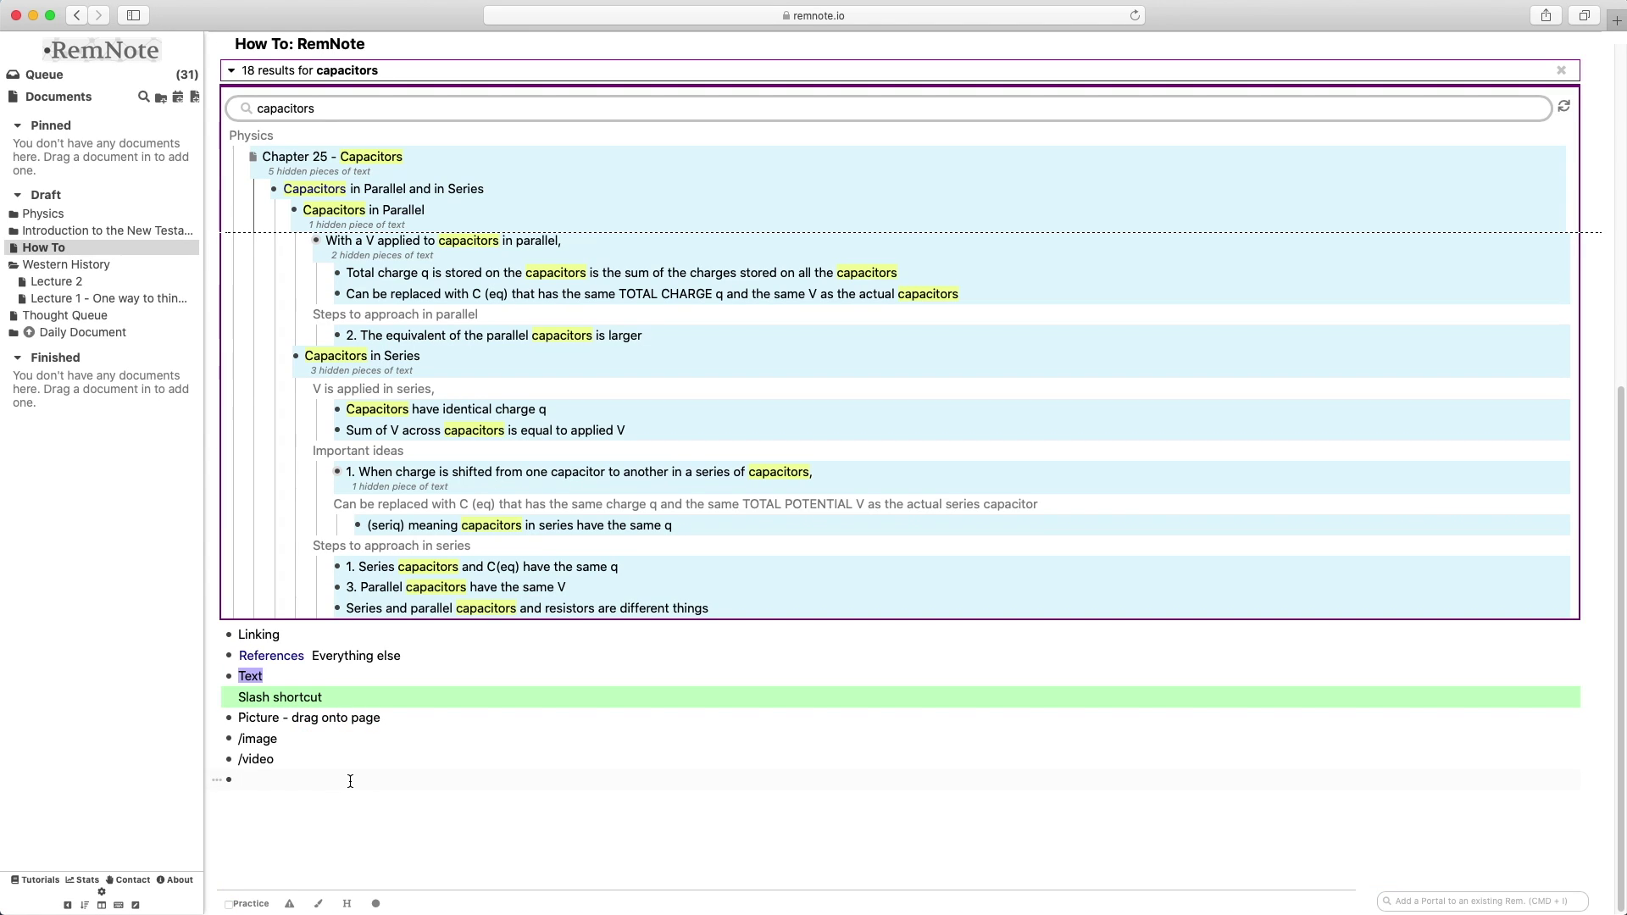
{"action": "type", "text": "Single line card::definition"}
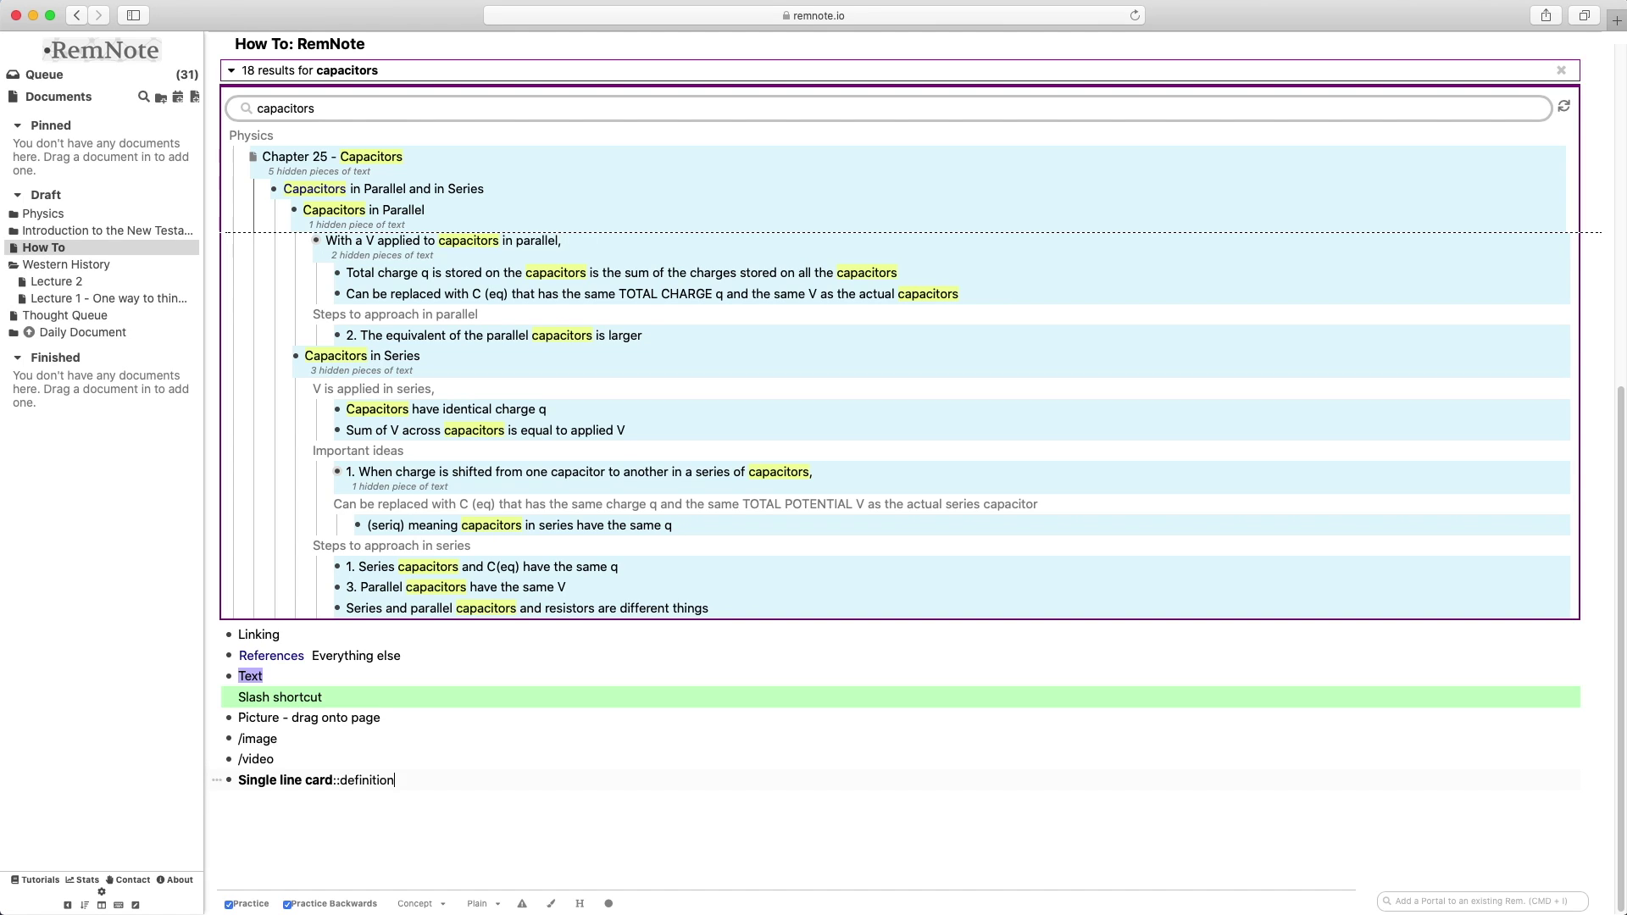
{"action": "key", "text": "Return"}
- Add a 'Three colons' multi-line card with children Bullet points, Continue typing, More information
{"action": "type", "text": "Three colons: ::"}
{"action": "key", "text": "Return"}
{"action": "type", "text": ":"}
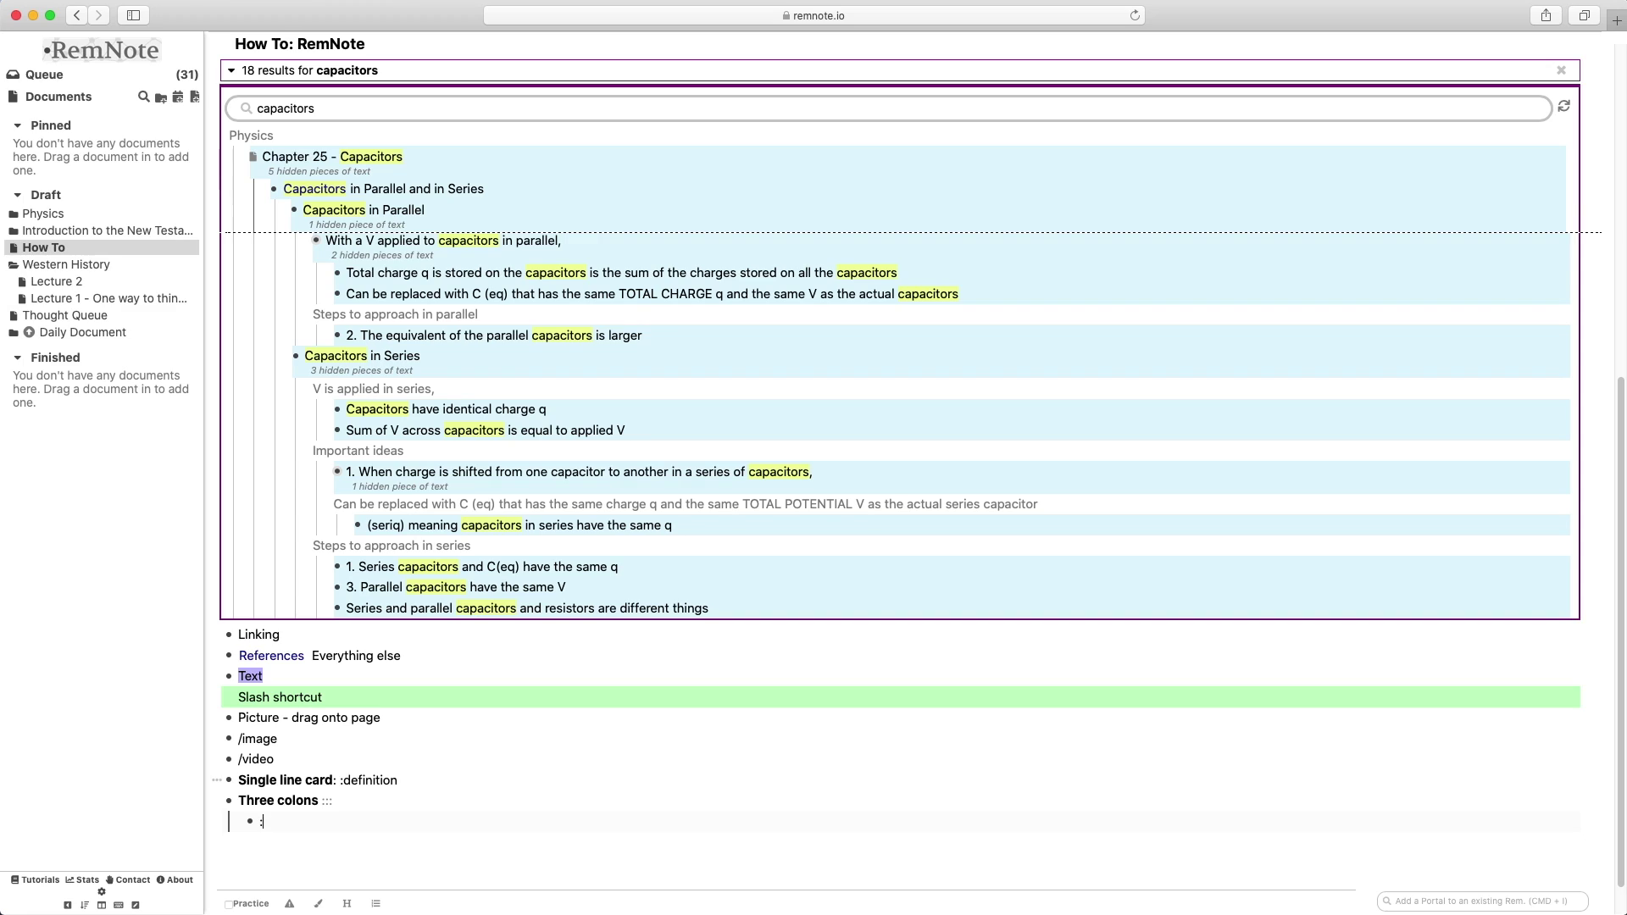
{"action": "key", "text": "BackSpace"}
{"action": "type", "text": "Bullet points"}
{"action": "key", "text": "Return"}
{"action": "type", "text": "Continue typings"}
{"action": "key", "text": "Return"}
{"action": "type", "text": "More information"}
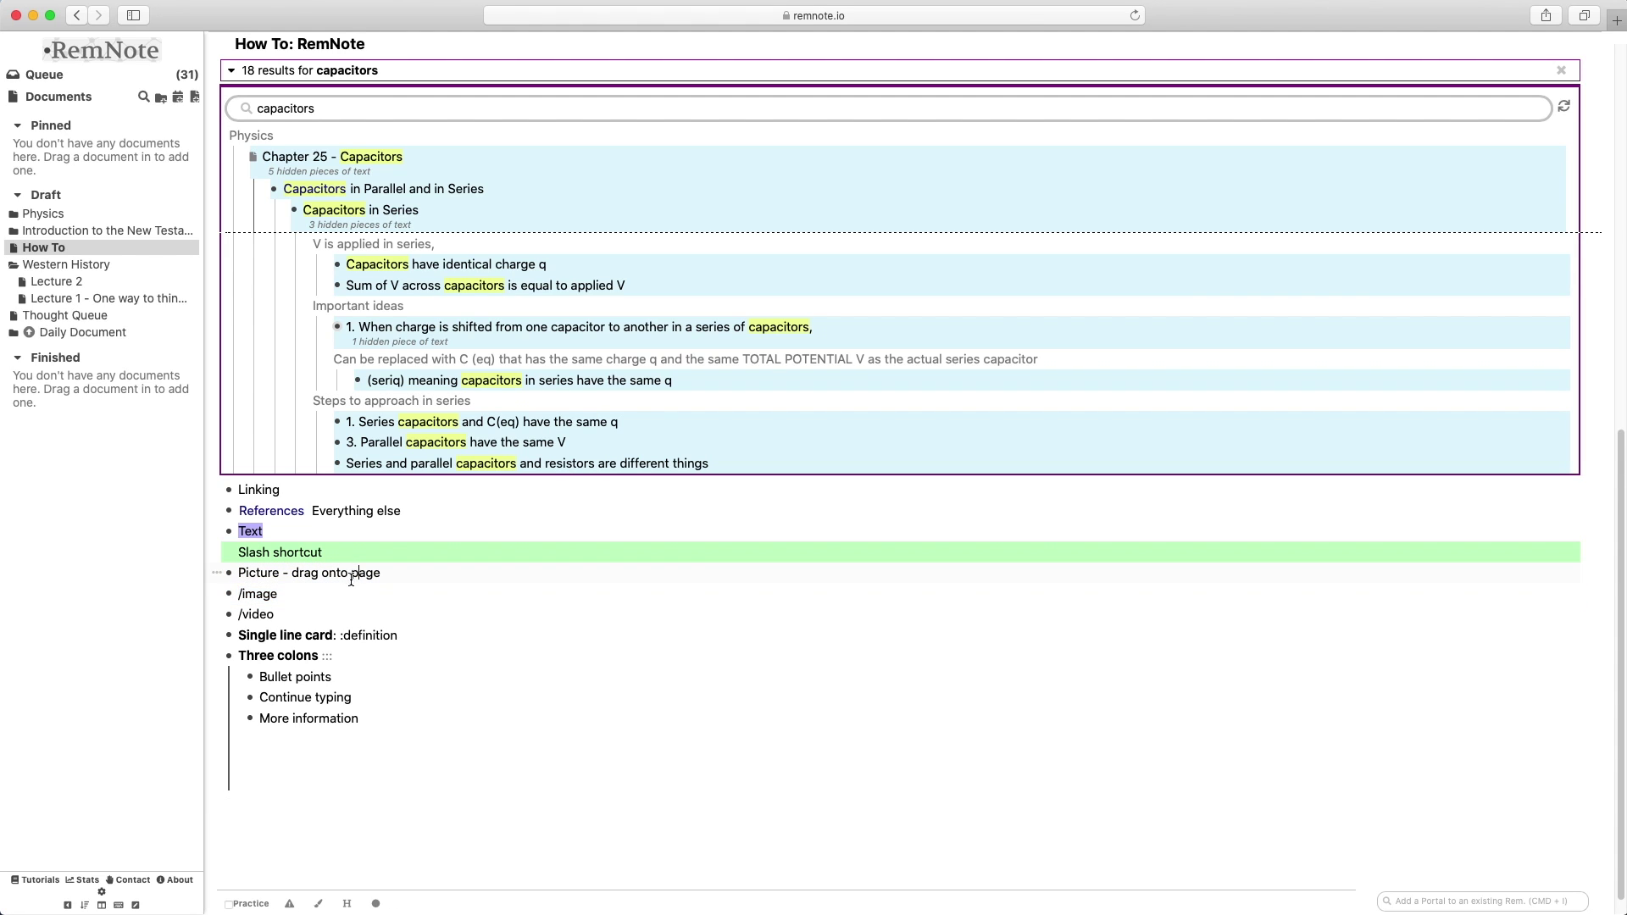
- Turn 'onto' in 'Picture - drag onto page' into a cloze
{"action": "double_click", "coordinate": [325, 573]}
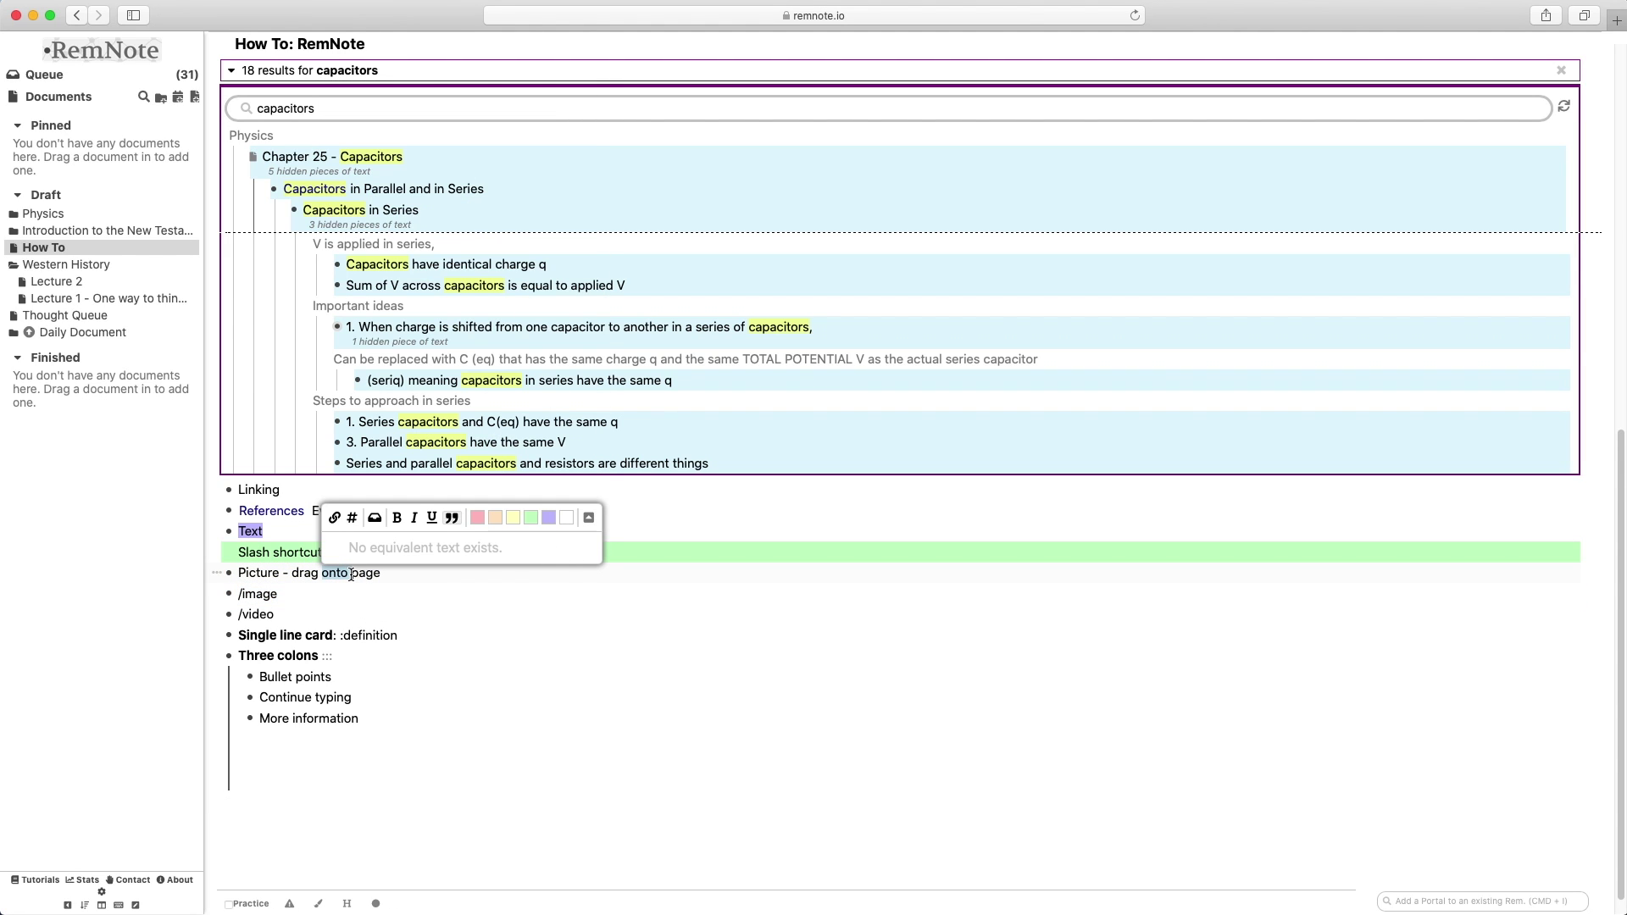
{"action": "left_click", "coordinate": [379, 527]}
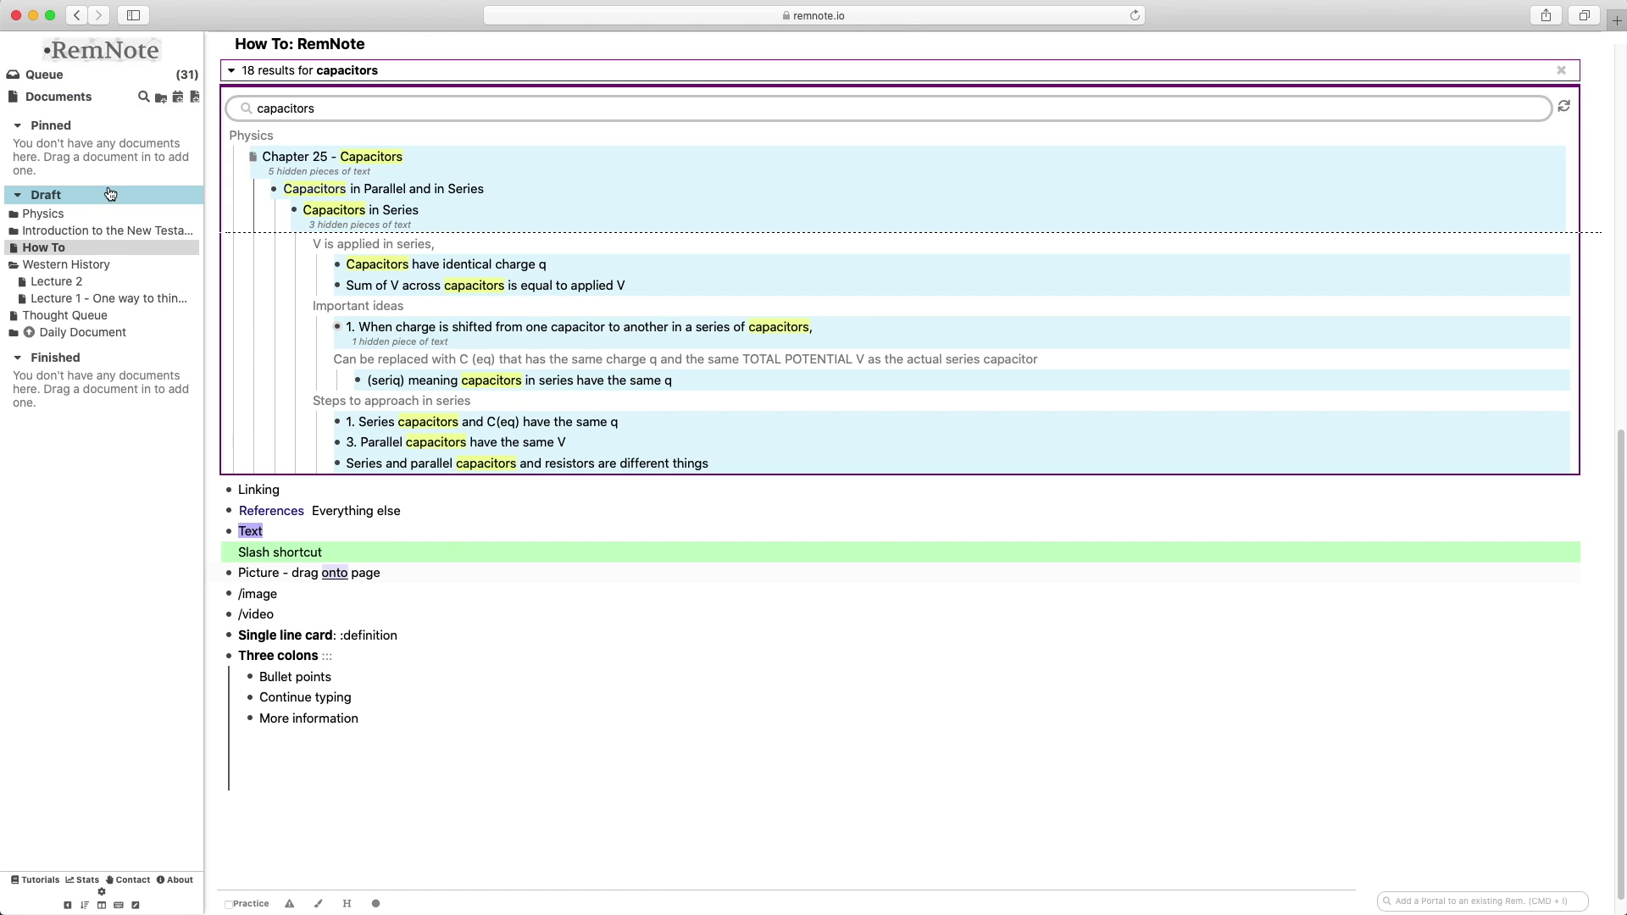
{"action": "mouse_move", "coordinate": [194, 218]}
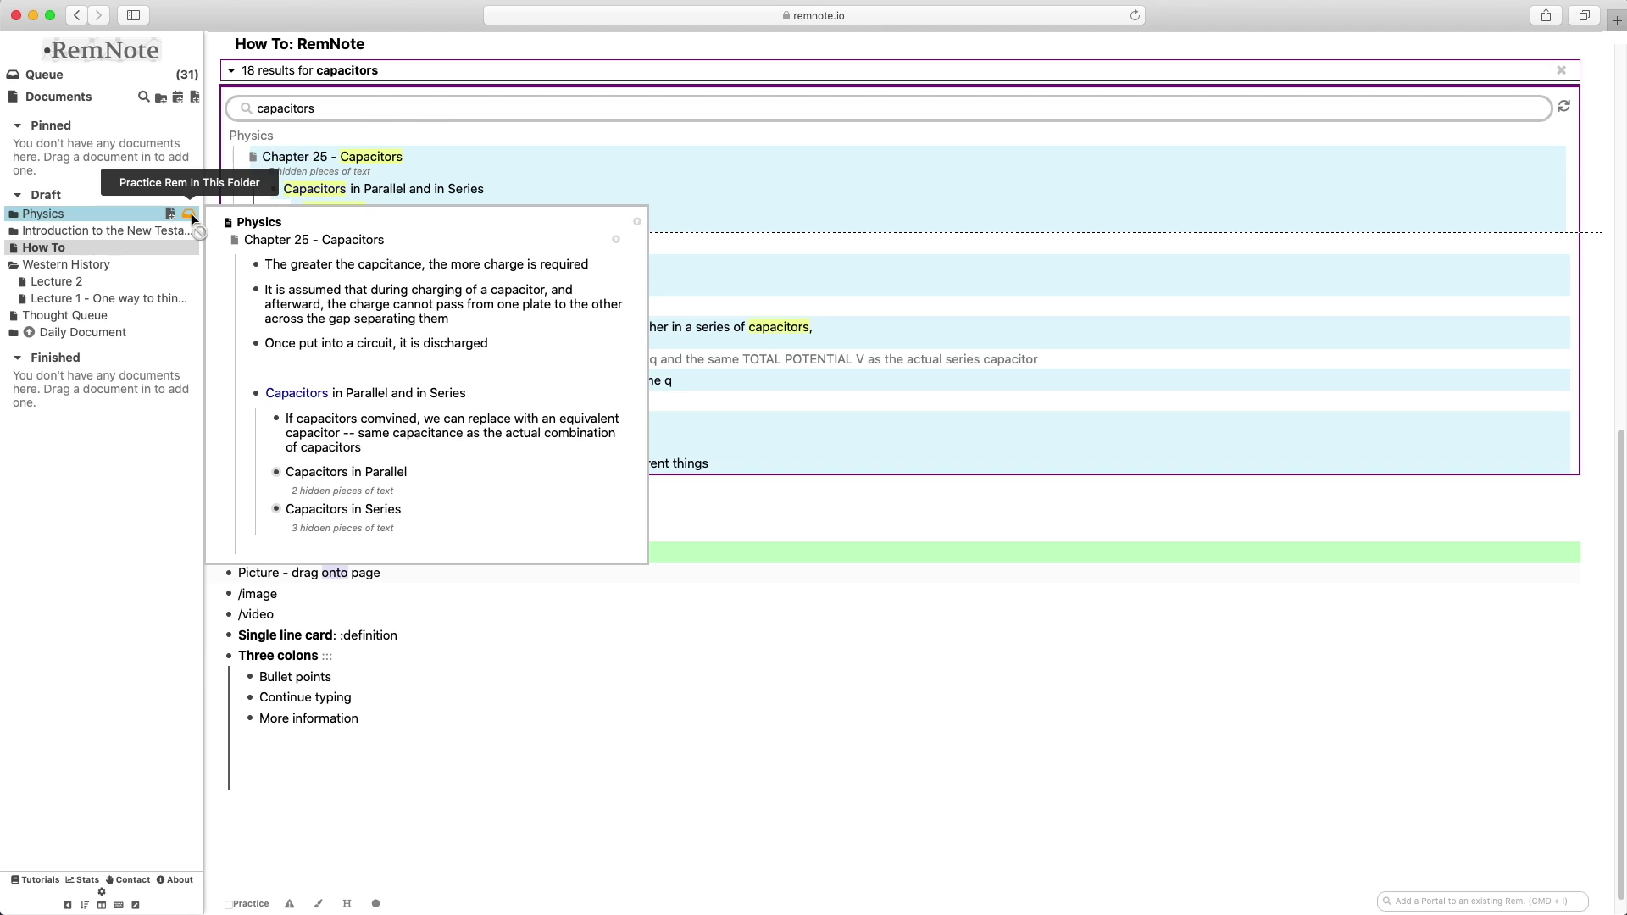
{"action": "left_click", "coordinate": [192, 215]}
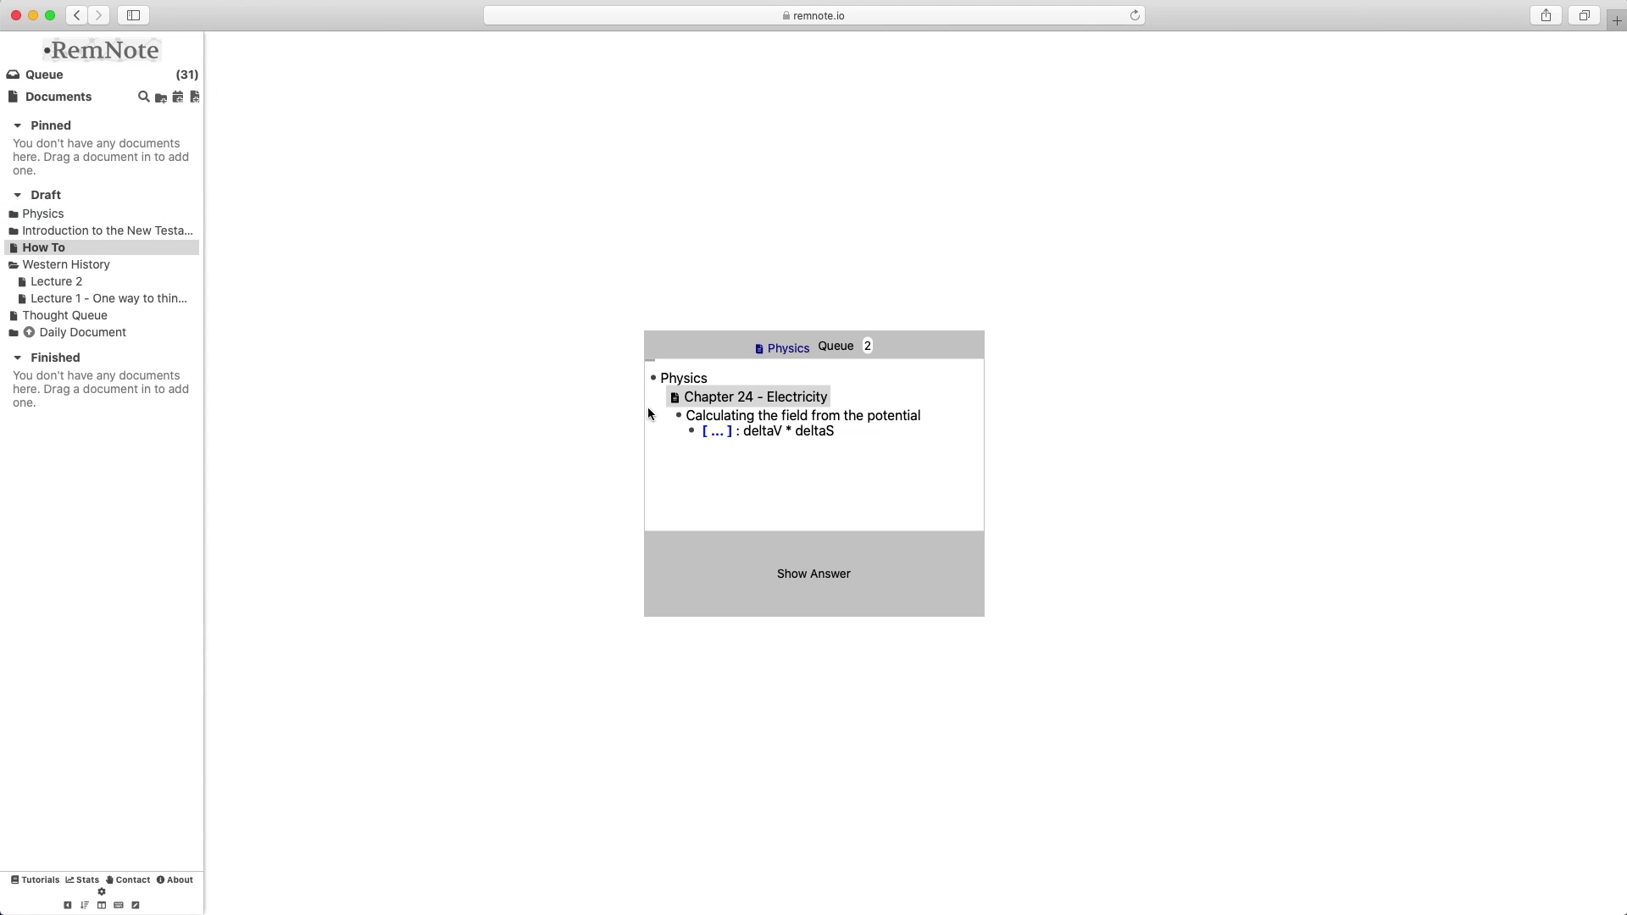
{"action": "left_click", "coordinate": [100, 247]}
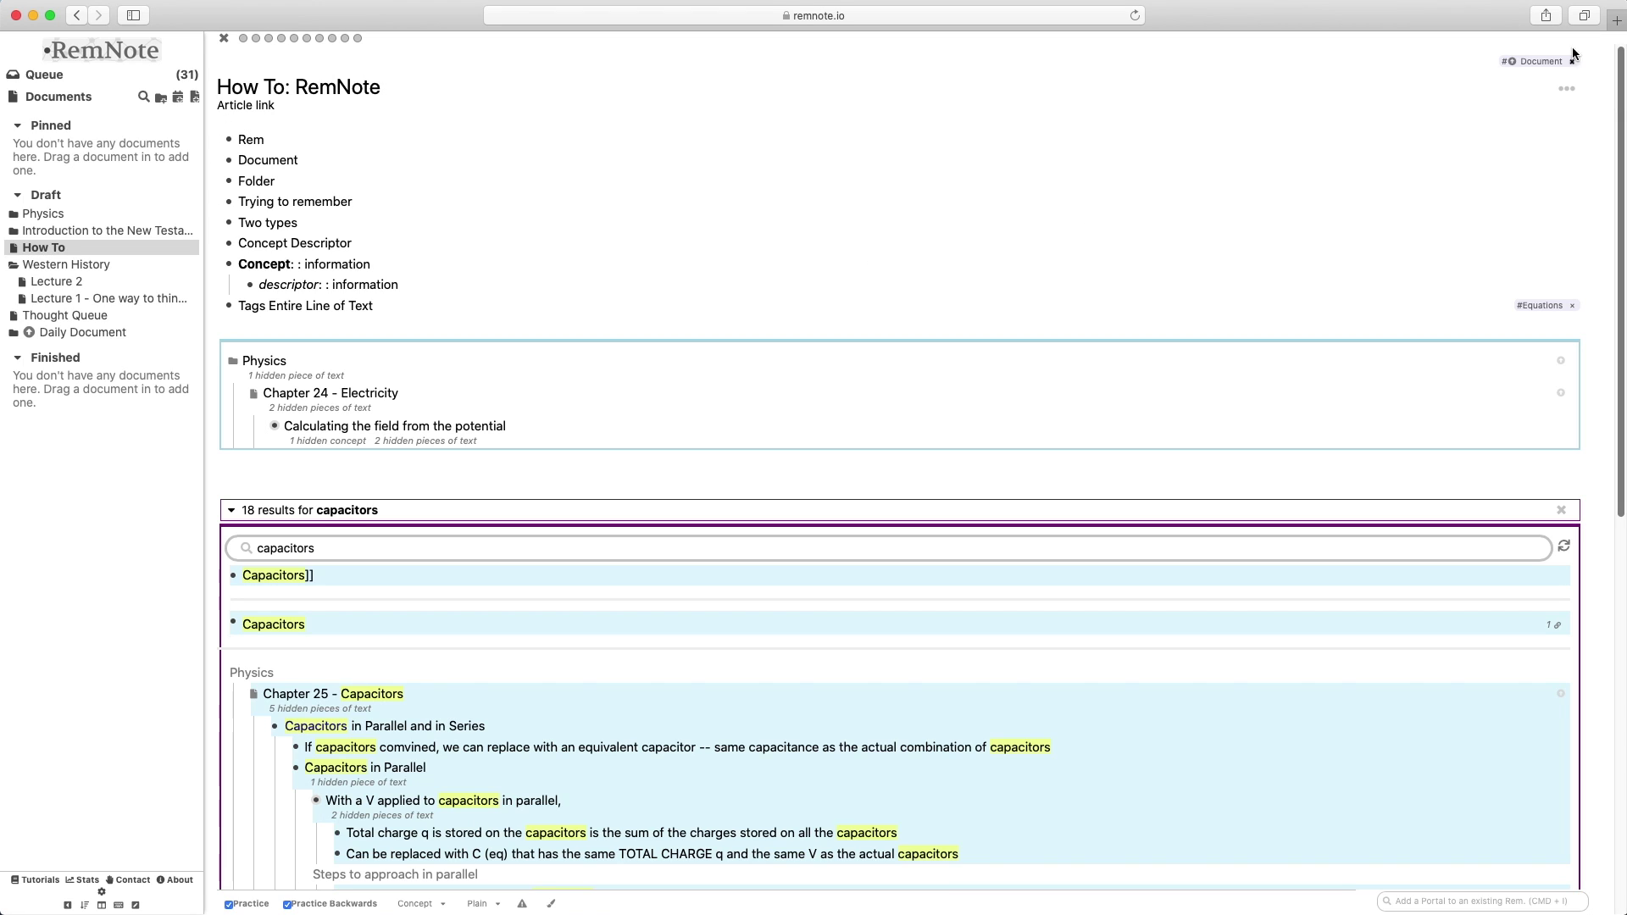
{"action": "left_click", "coordinate": [1567, 92]}
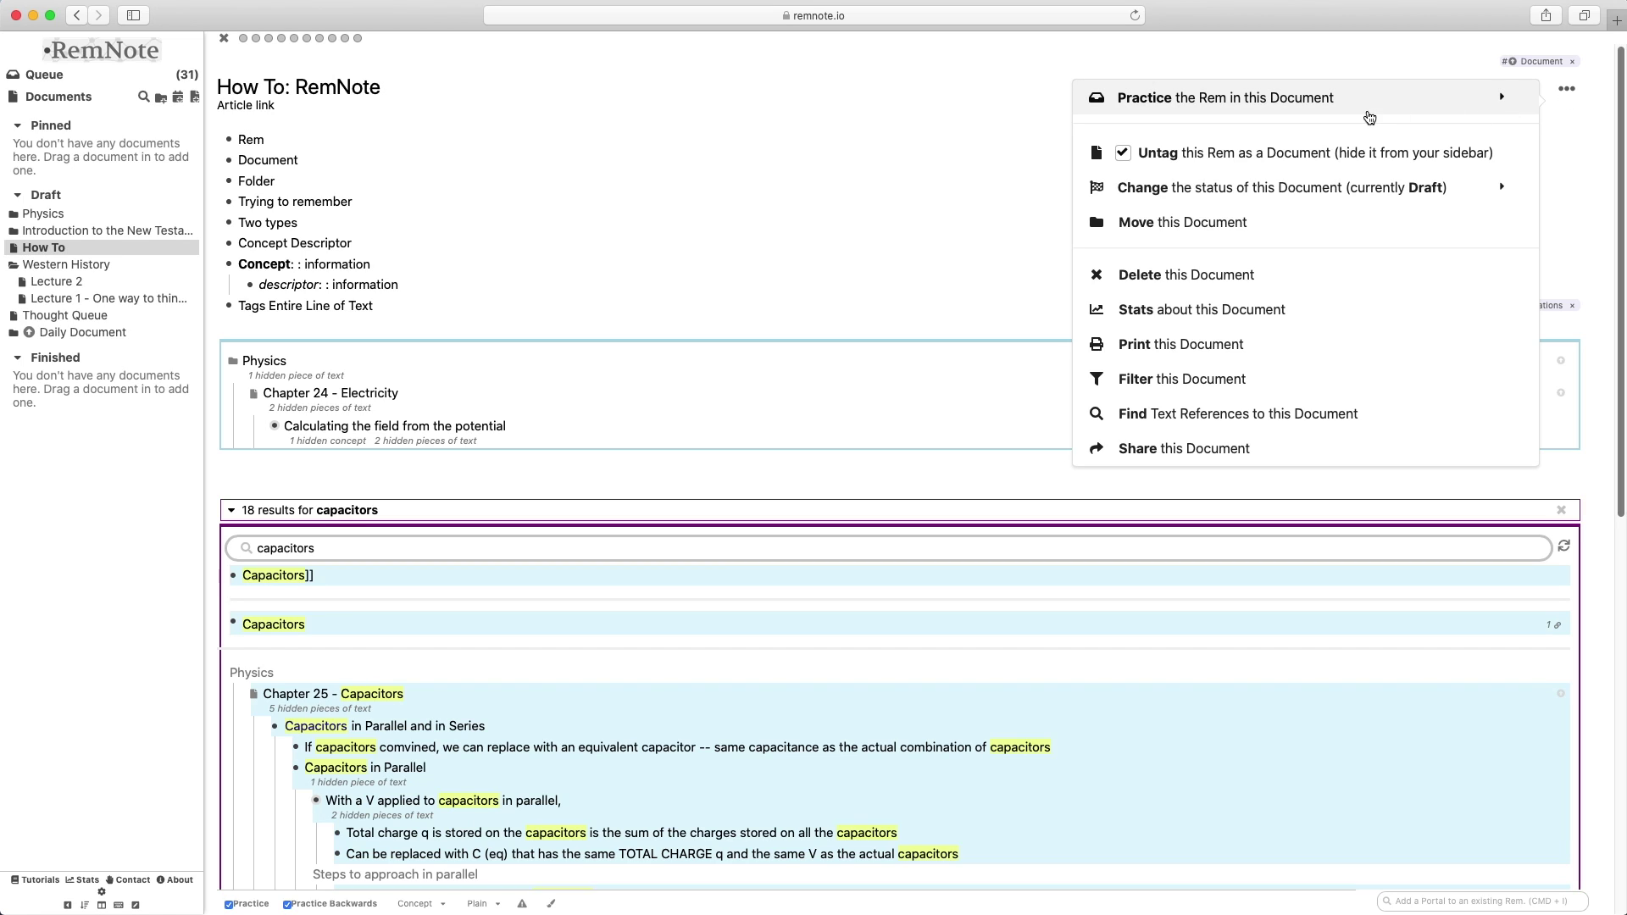
{"action": "mouse_move", "coordinate": [1340, 115]}
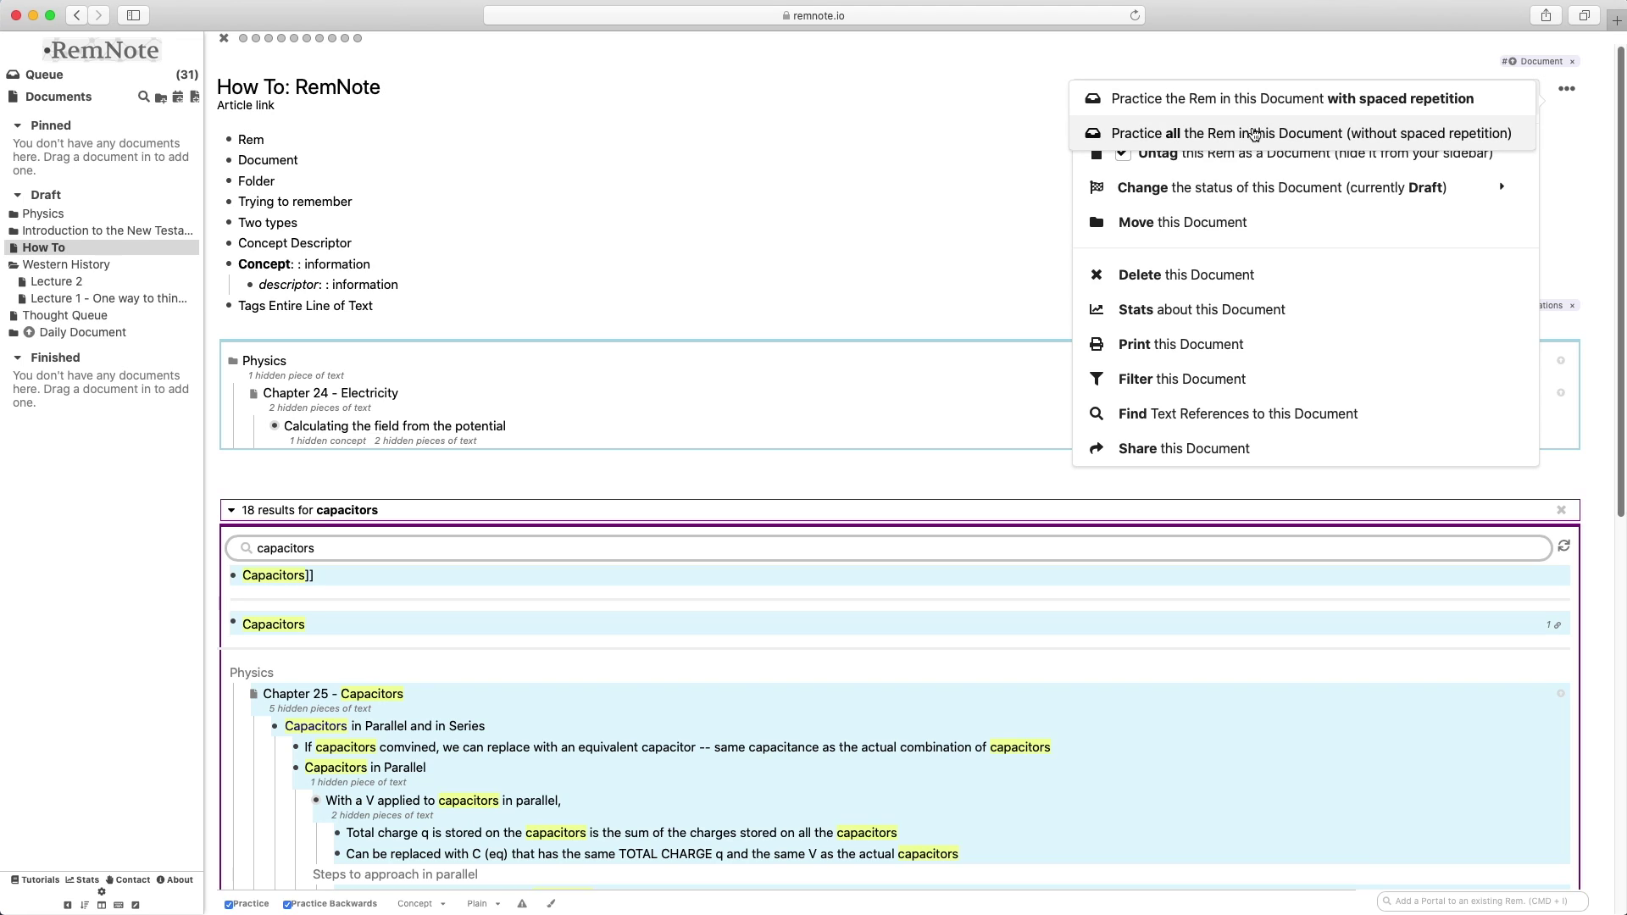
{"action": "left_click", "coordinate": [1273, 99]}
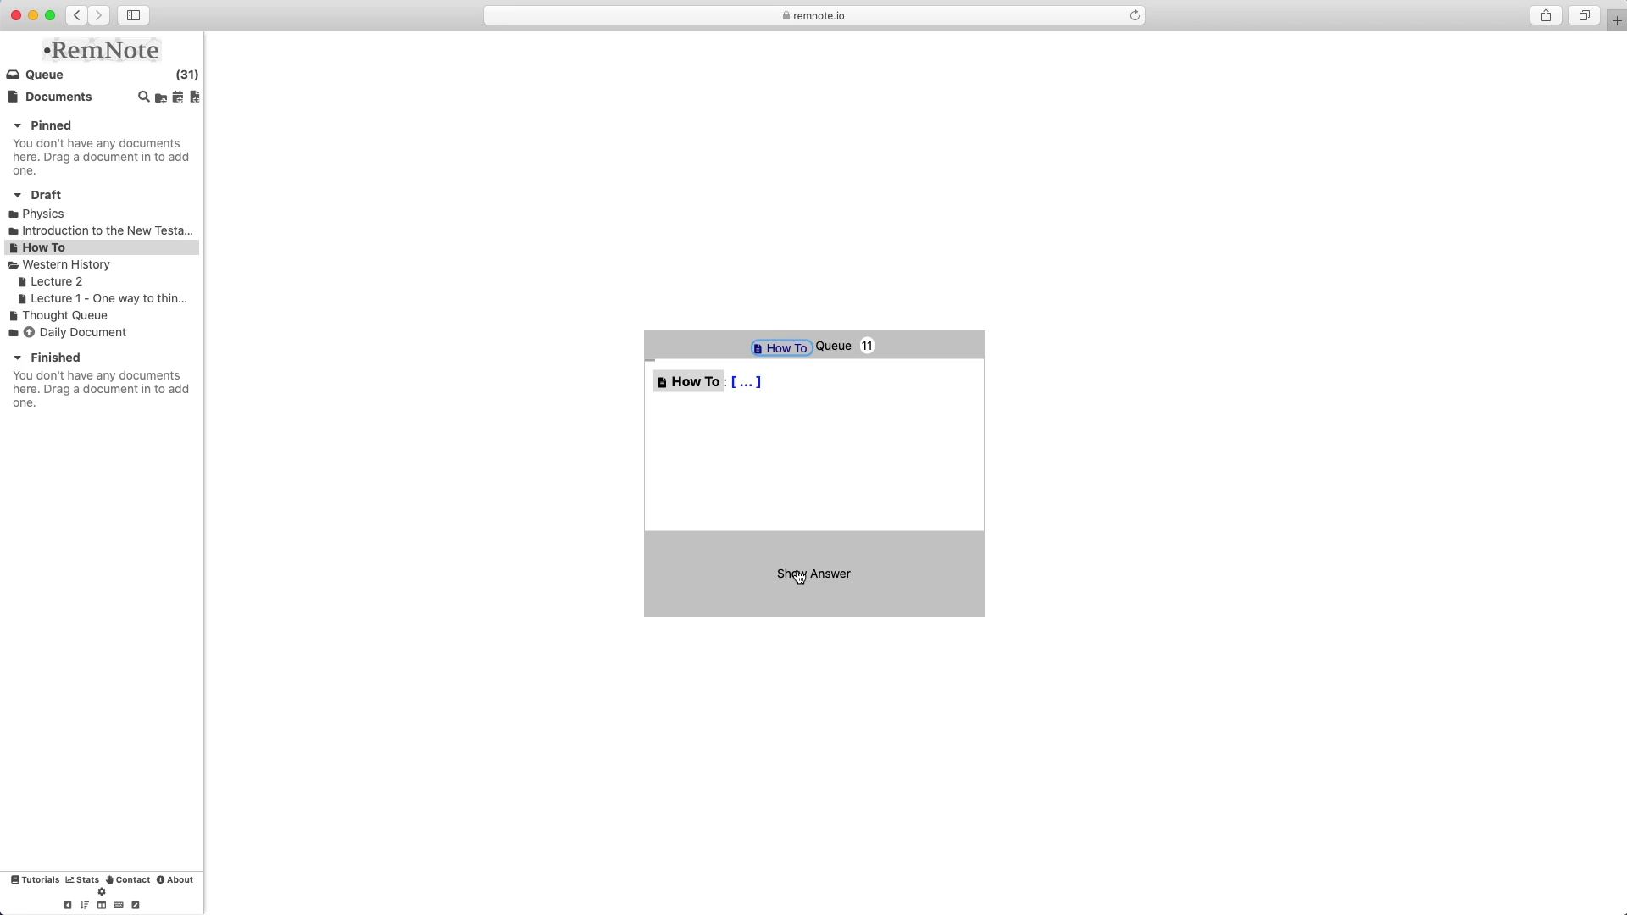
{"action": "left_click", "coordinate": [565, 446]}
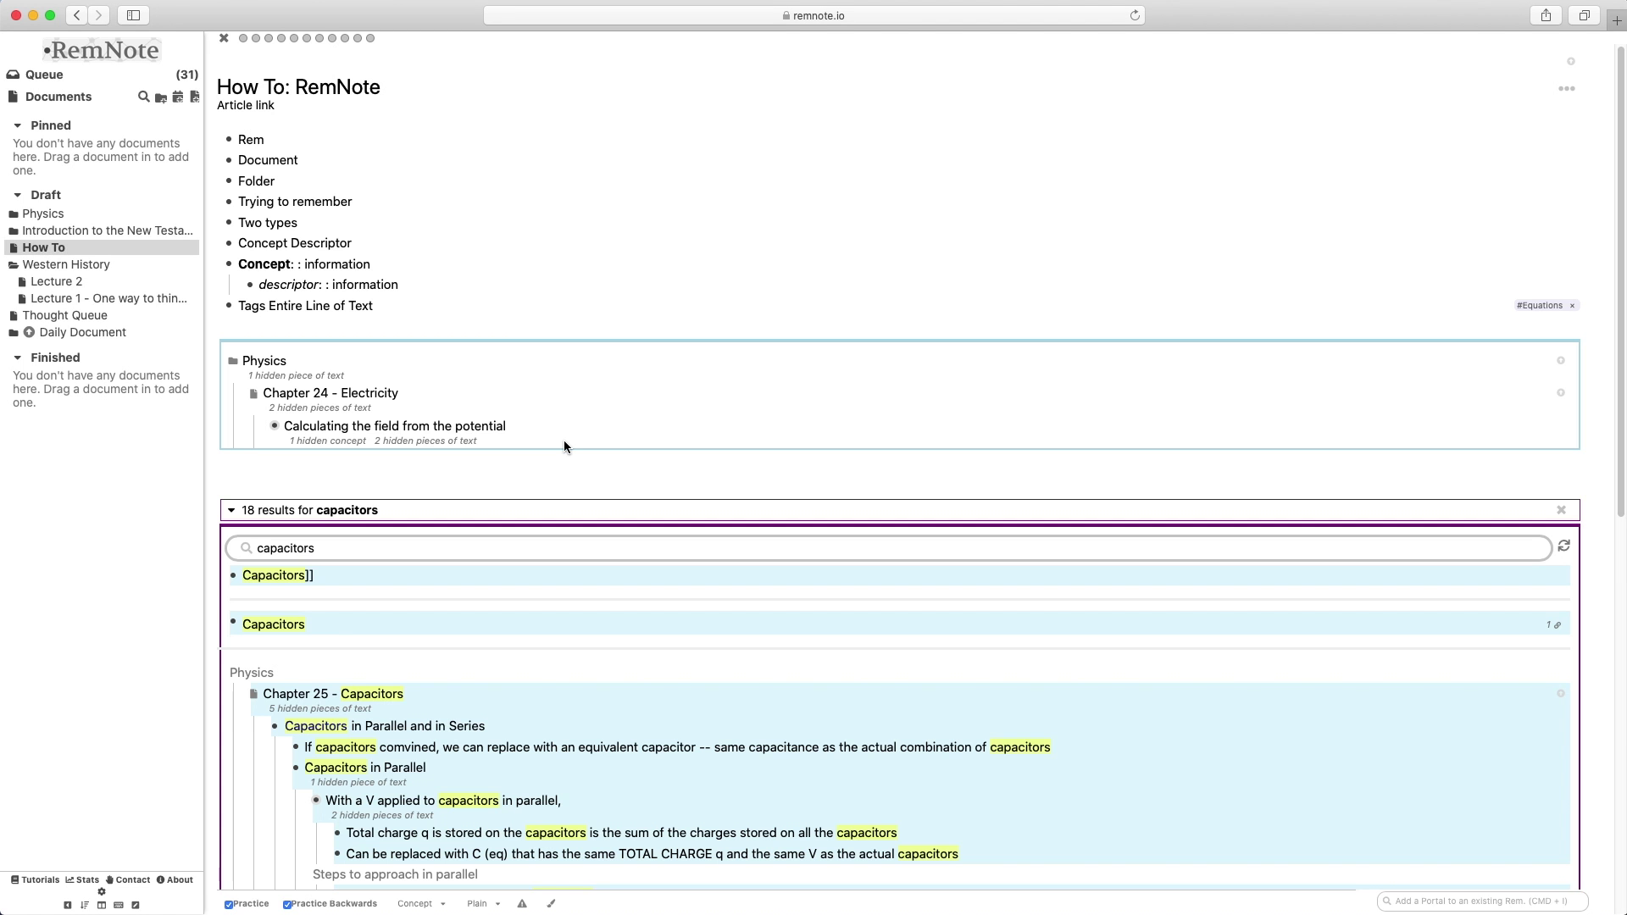
- Open the Keyboard Shortcuts list and scroll to the Editor and Formatting sections
{"action": "left_click", "coordinate": [117, 905]}
{"action": "scroll", "coordinate": [100, 542], "scroll_direction": "down", "scroll_amount": 5}
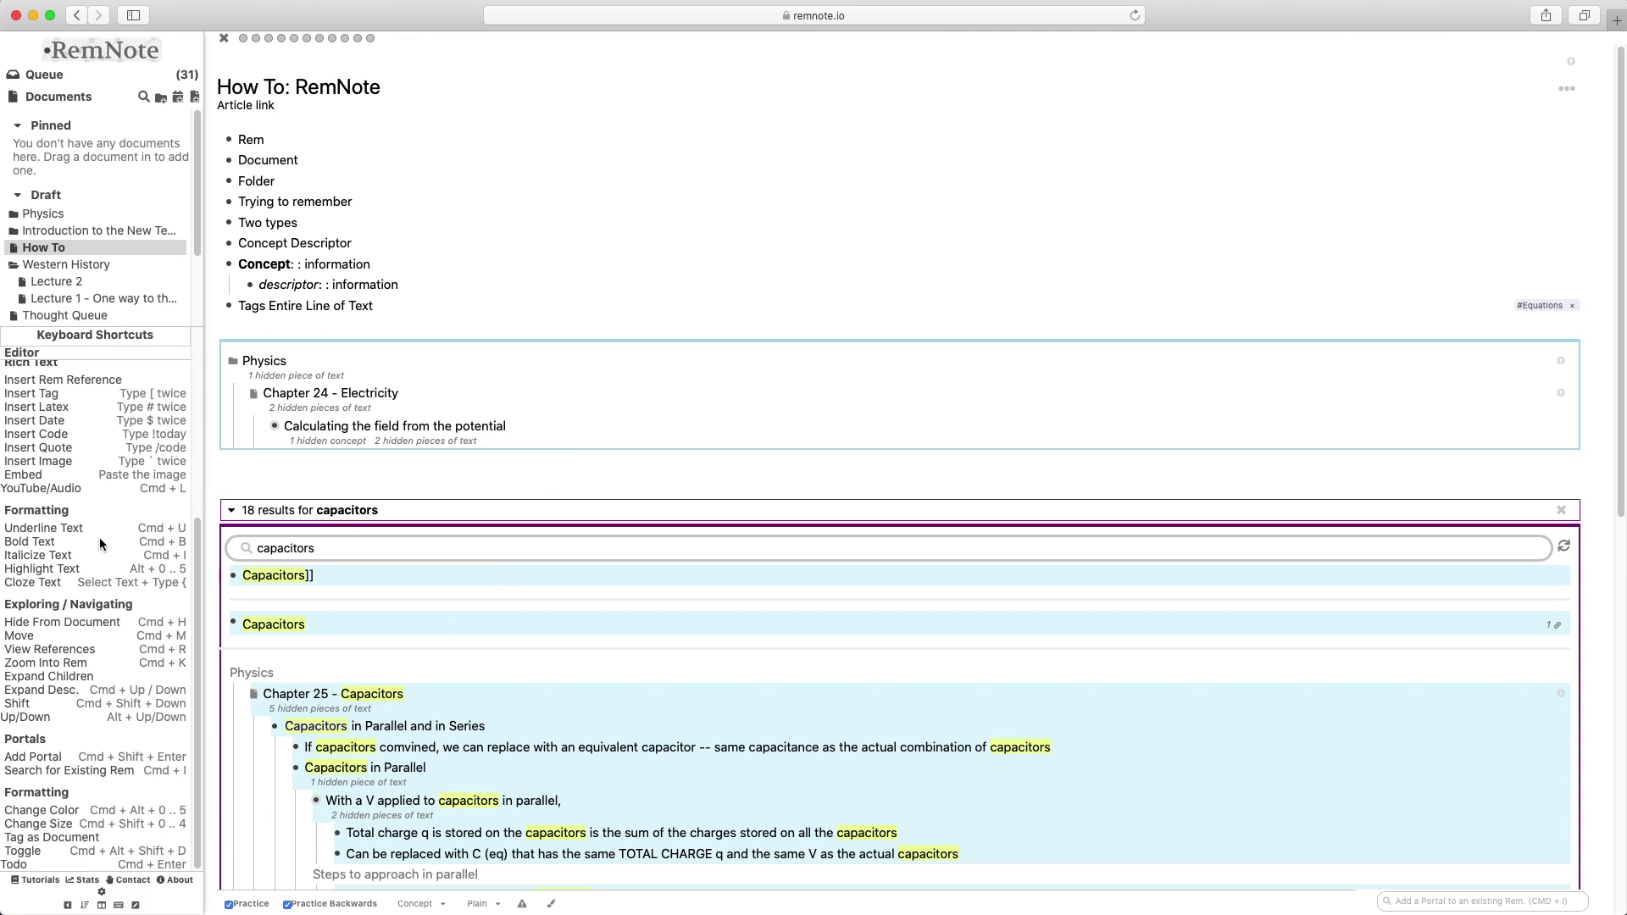